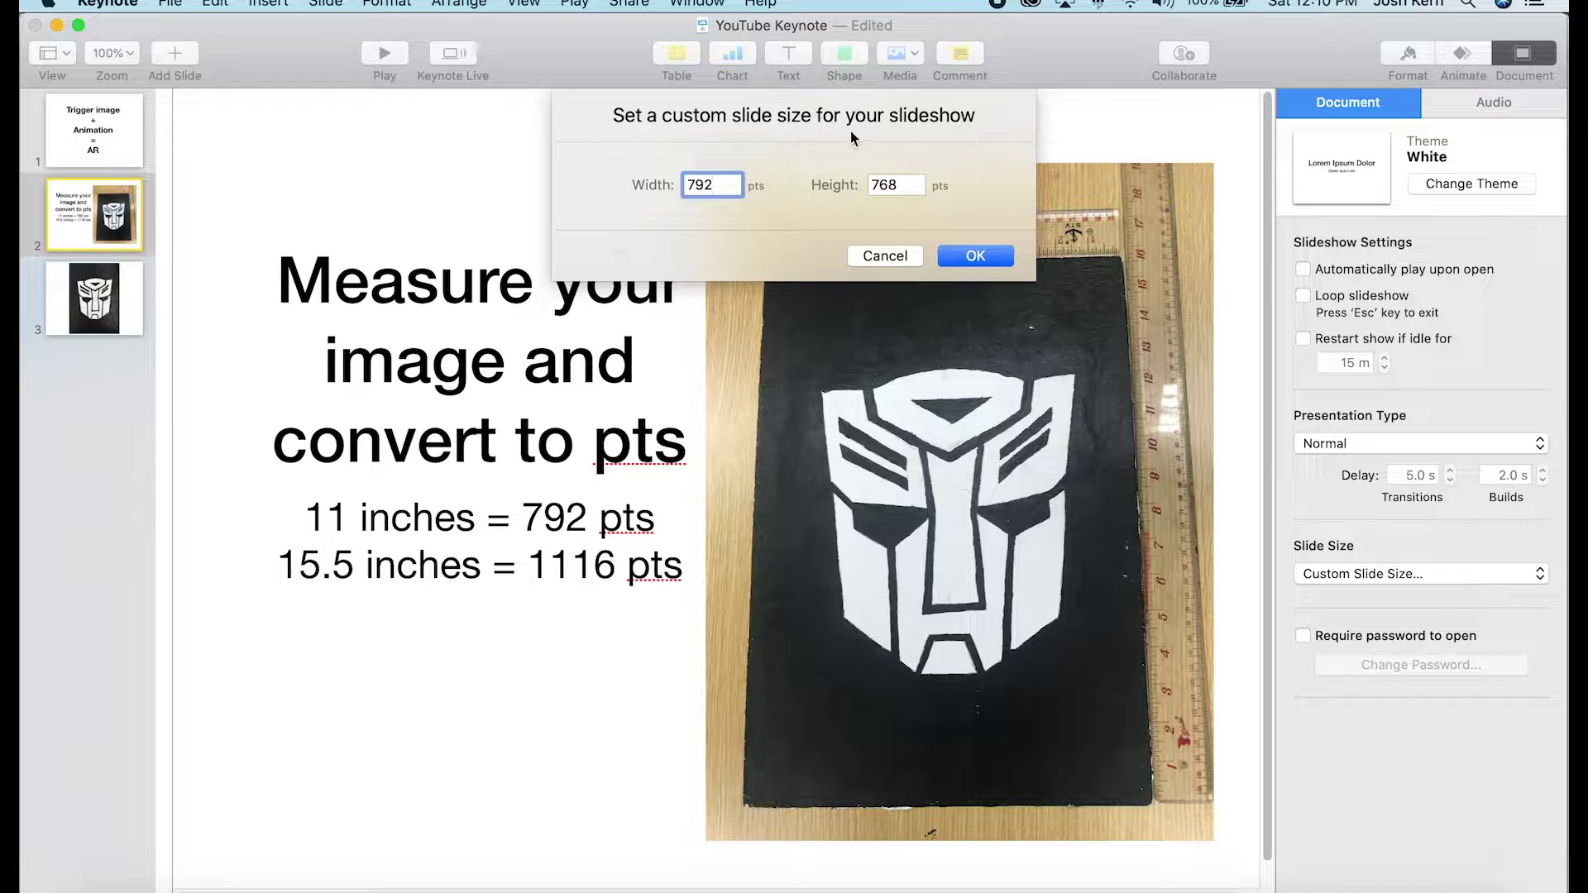
# Set the custom slide height to 1116 pts and delete the slide with the measuring instructions.
pyautogui.write('1116')
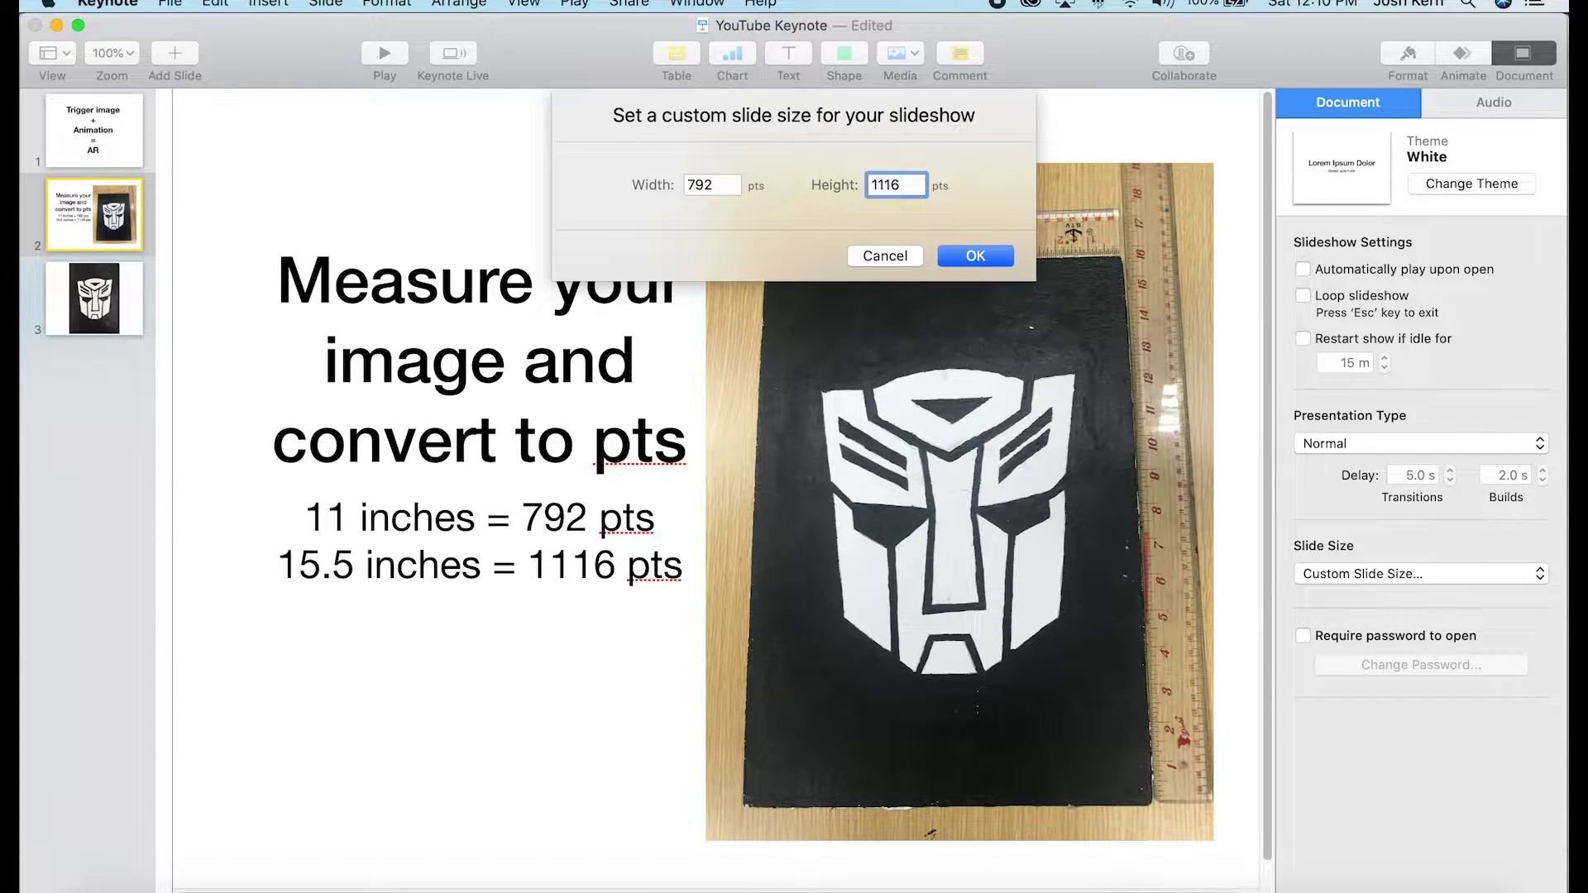
pyautogui.press('Return')
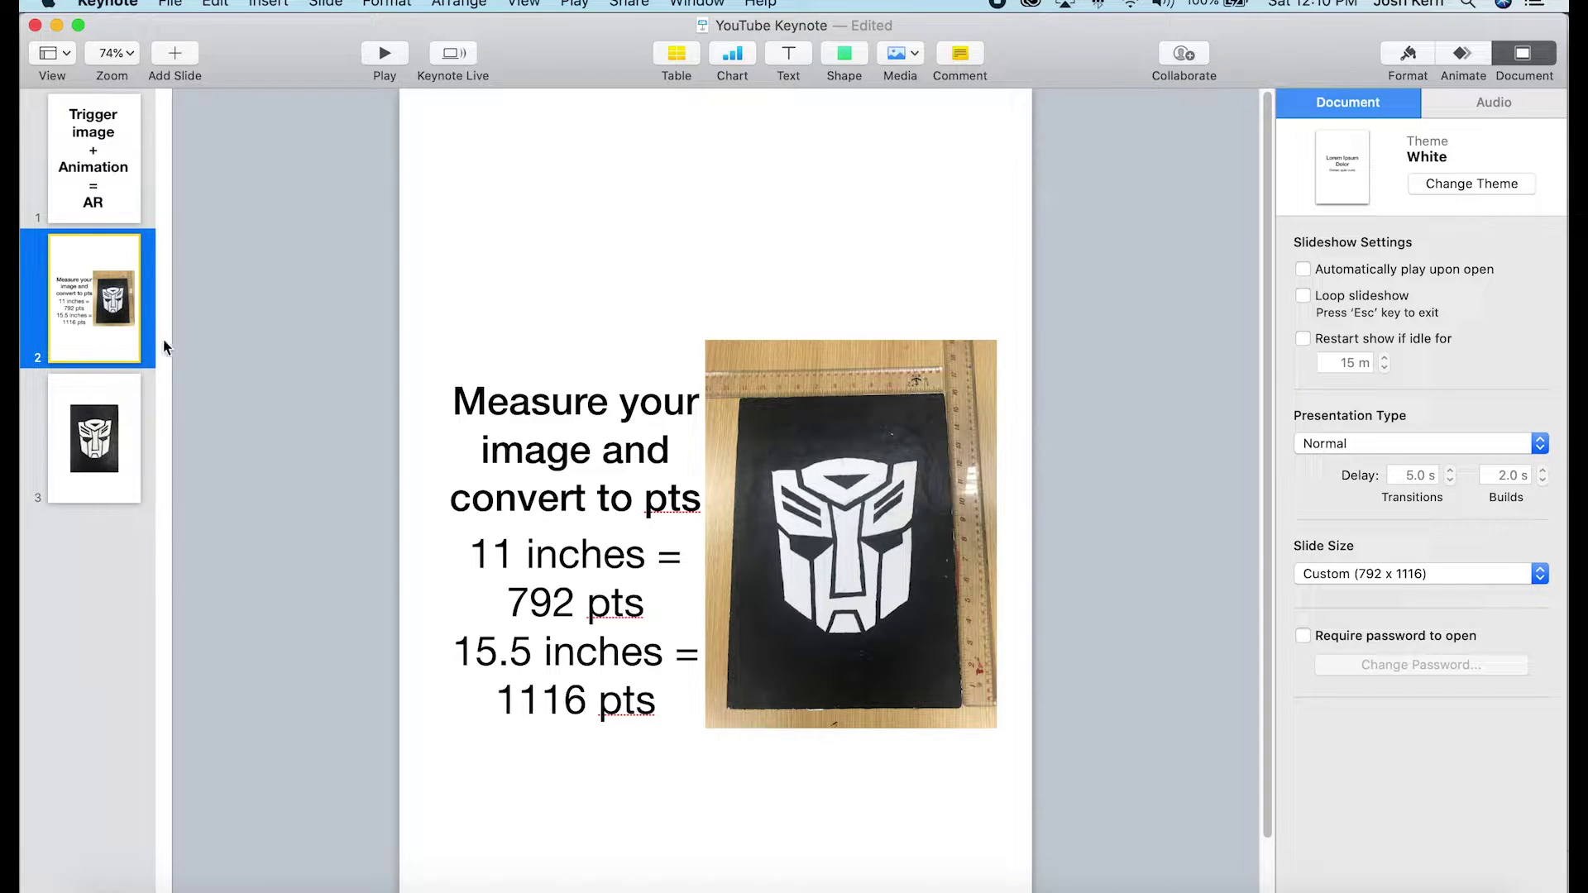
pyautogui.click(121, 316)
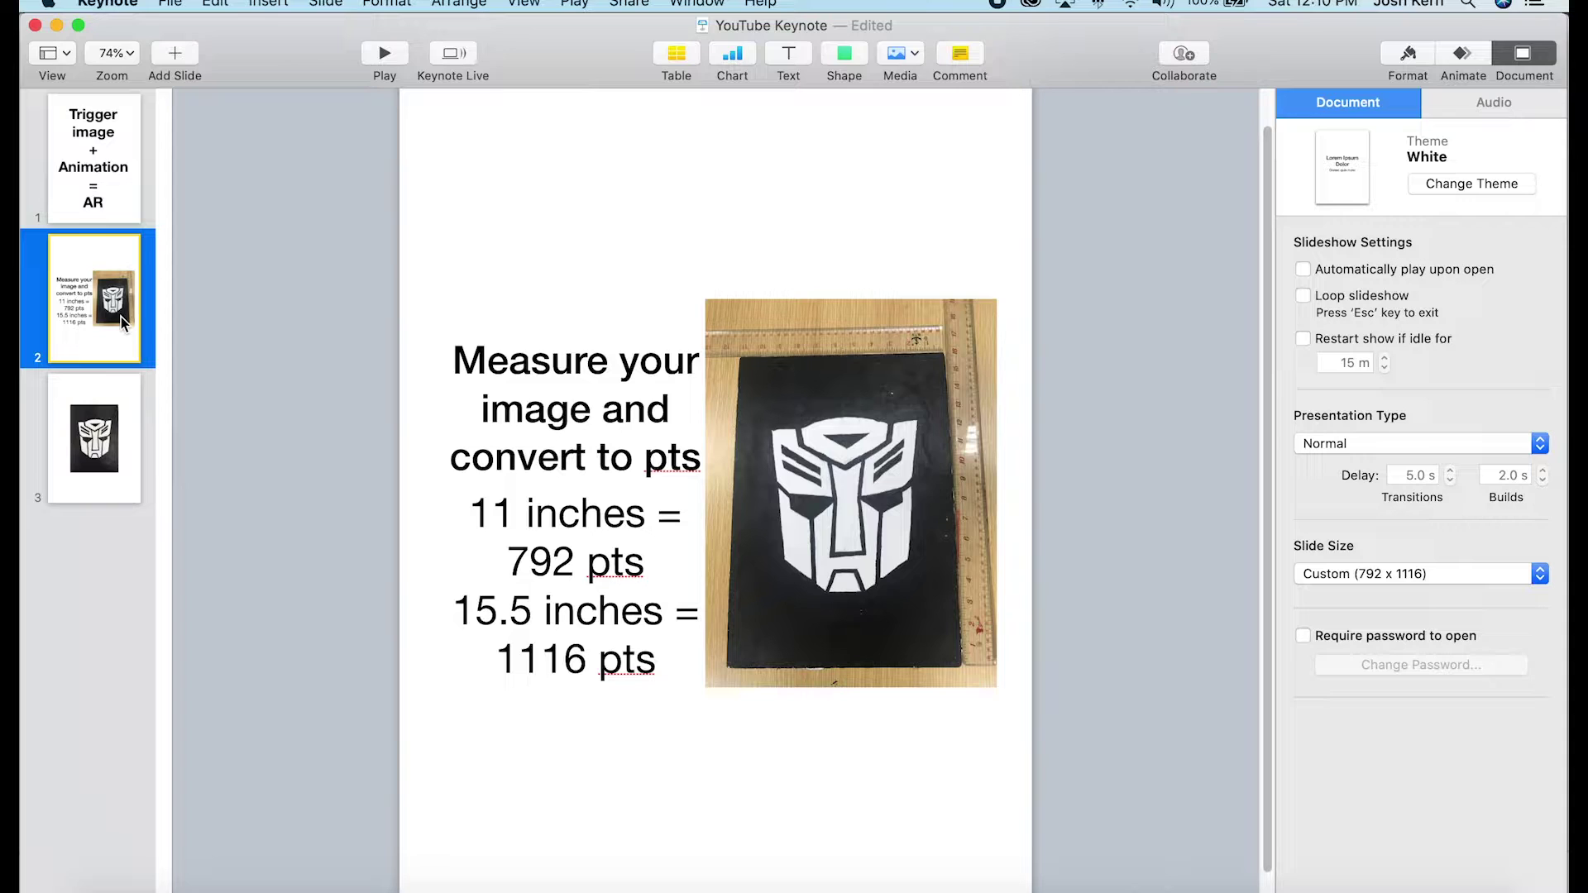
pyautogui.press('Delete')
# Enlarge the robot-face emblem image from its opposite corners until it fills the whole slide.
pyautogui.click(622, 374)
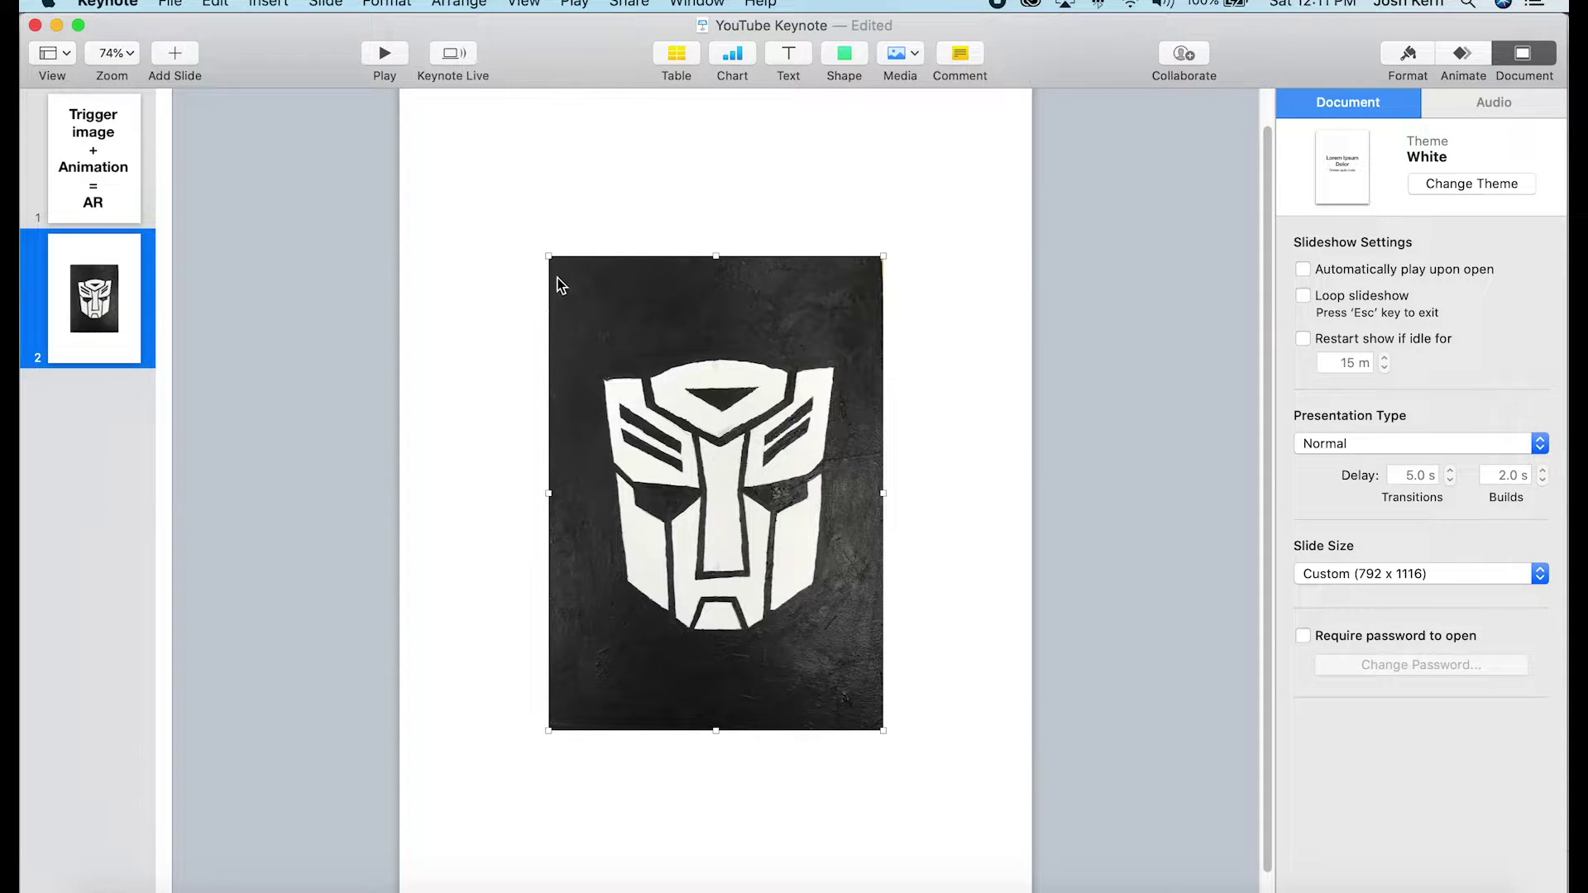
pyautogui.click(122, 53)
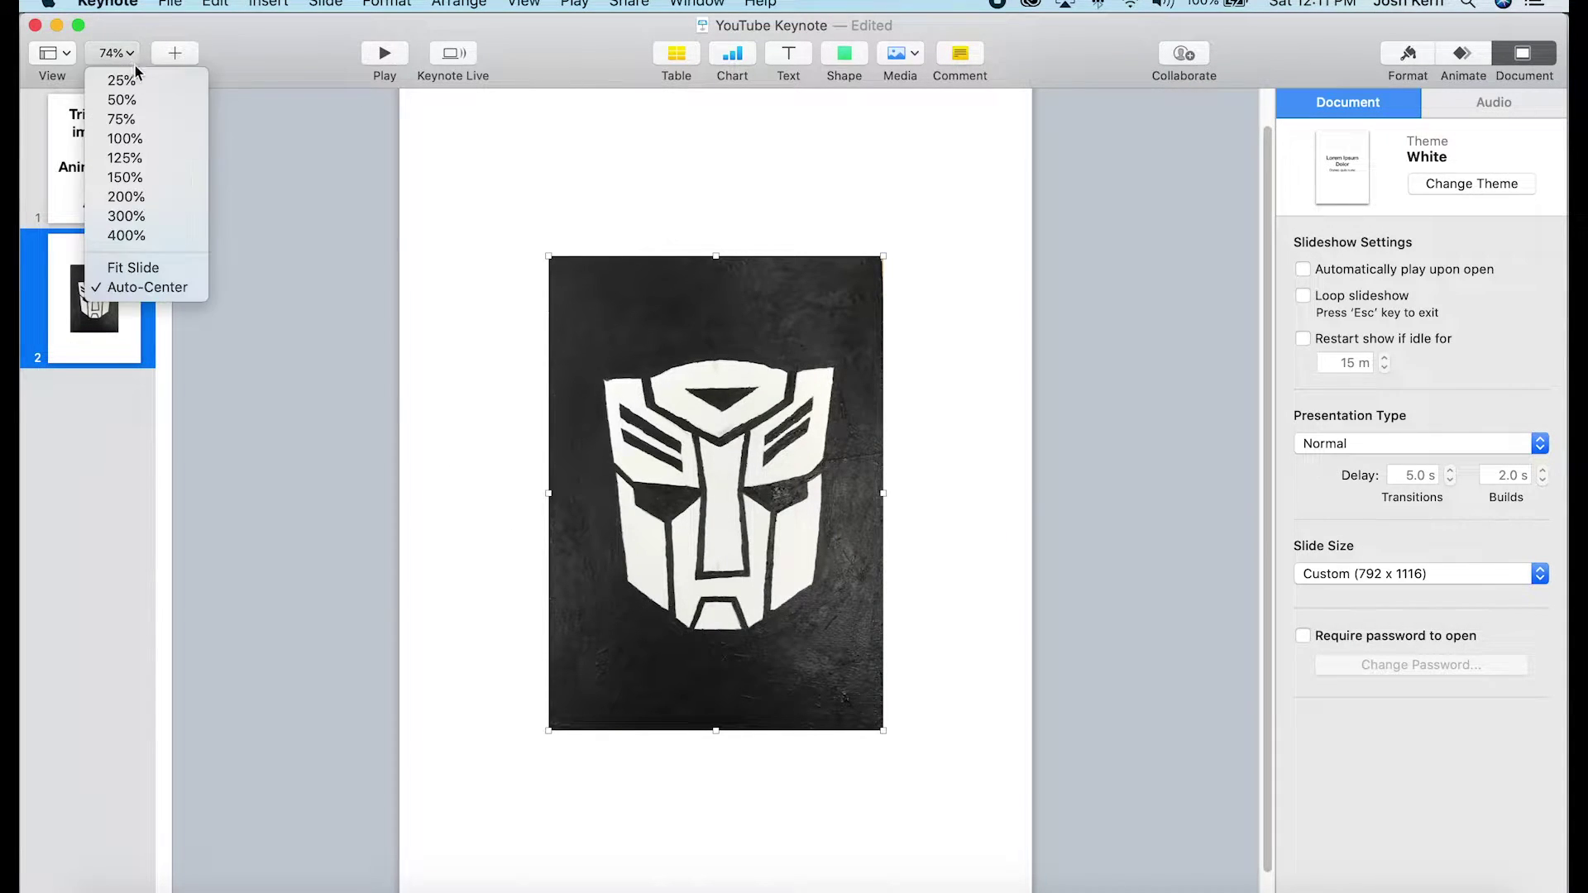
pyautogui.click(124, 100)
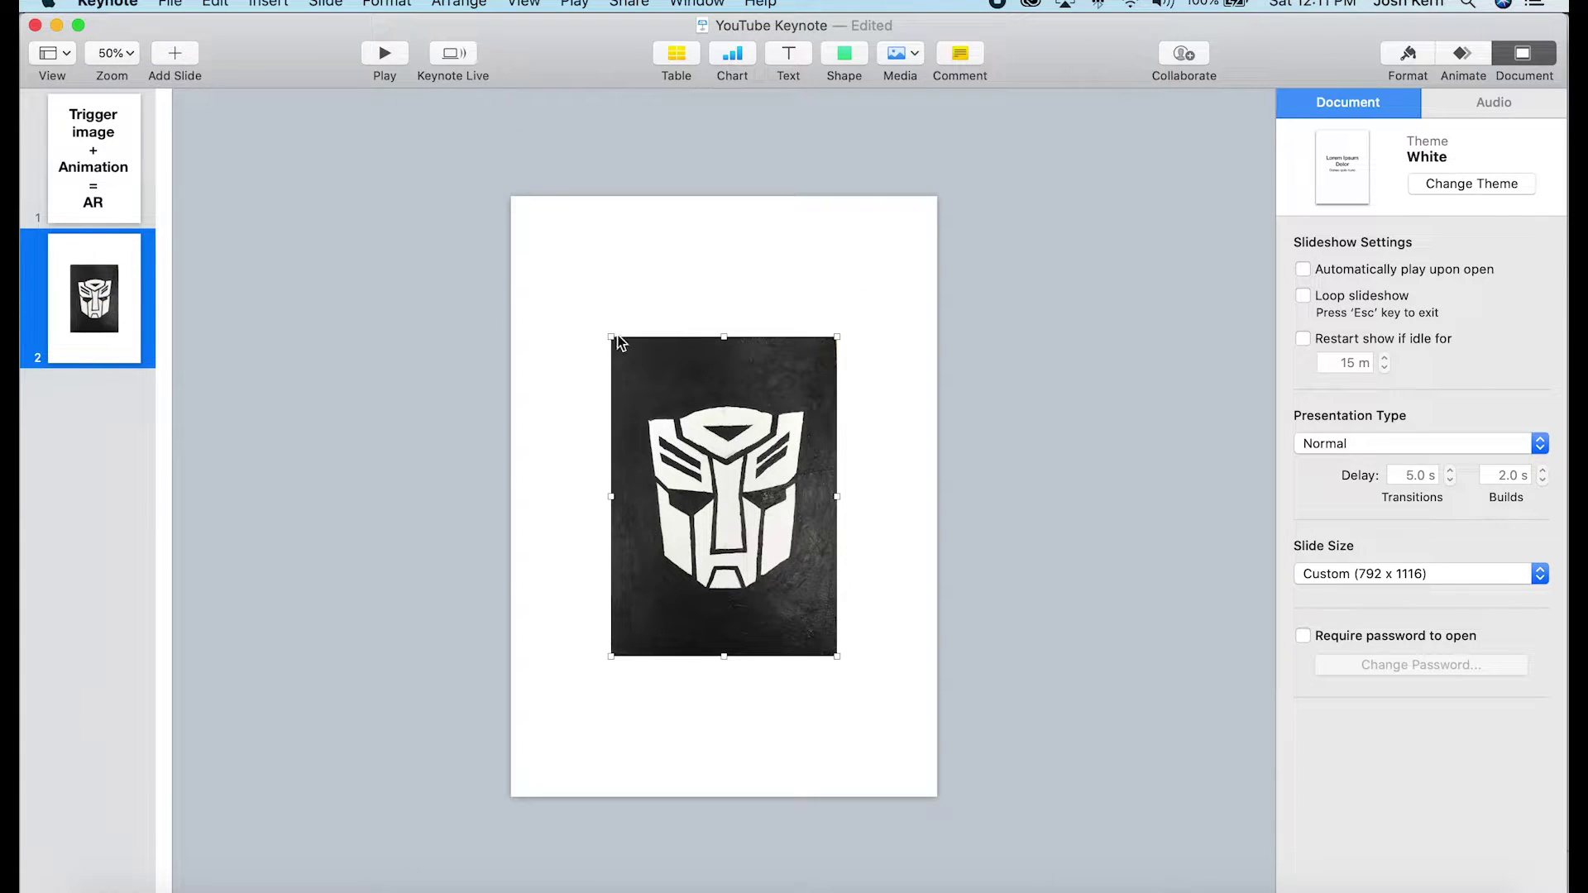
pyautogui.moveTo(610, 332); pyautogui.dragTo(525, 223)
pyautogui.moveTo(610, 255); pyautogui.dragTo(589, 239)
pyautogui.moveTo(819, 628); pyautogui.dragTo(936, 797)
pyautogui.moveTo(896, 592); pyautogui.dragTo(897, 592)
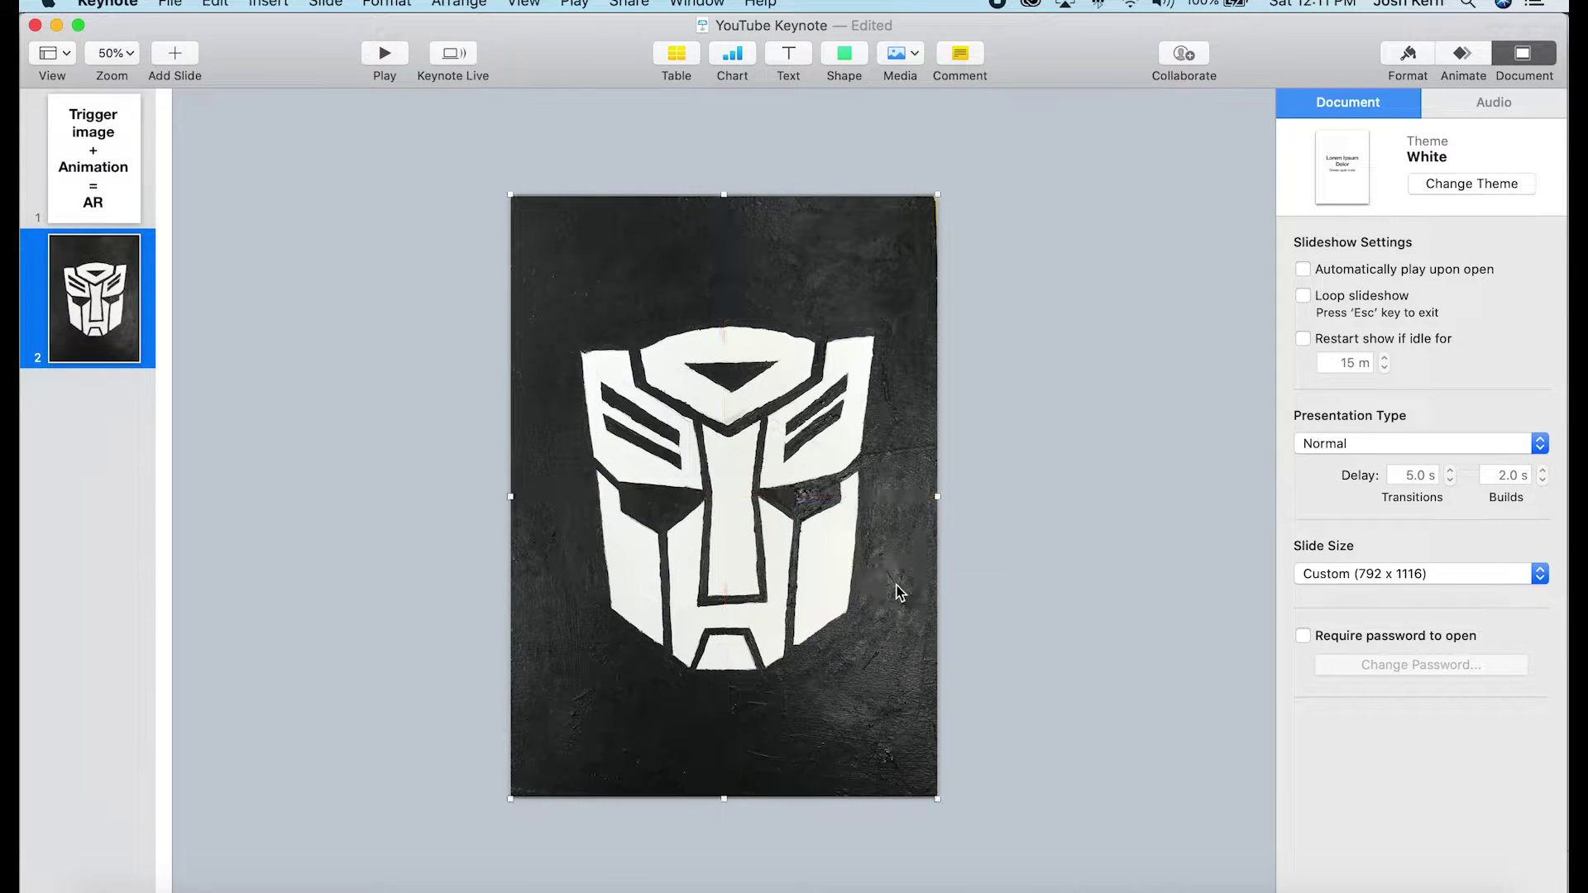
# Delete the "Trigger image + Animation = AR" slide and duplicate the emblem slide twice.
pyautogui.click(145, 221)
pyautogui.press('BackSpace')
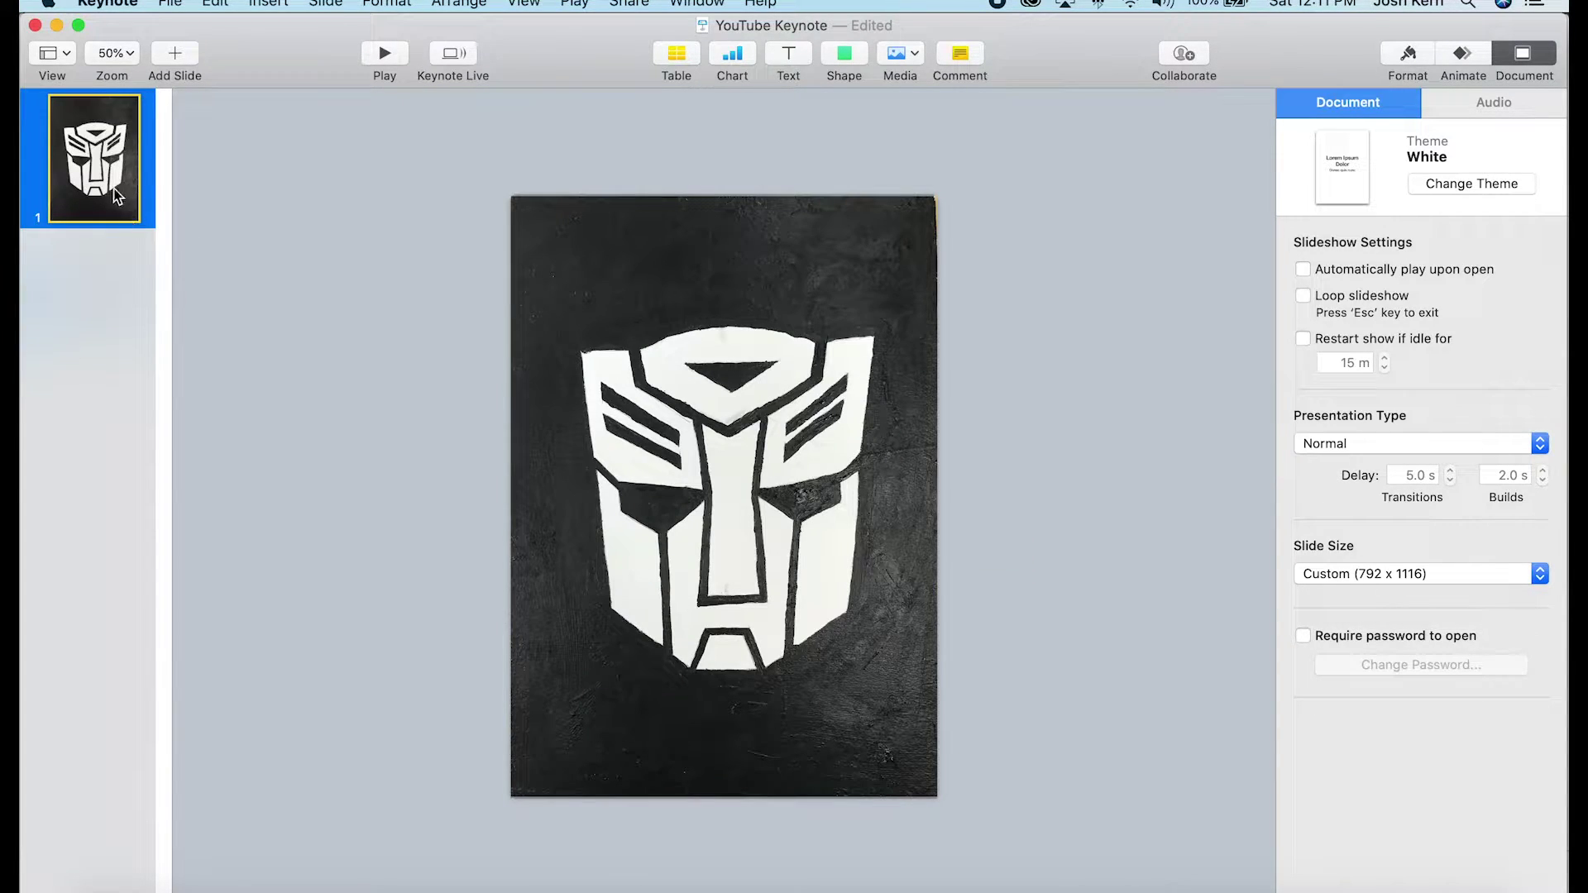
pyautogui.press('super+d')
pyautogui.press('super+d')
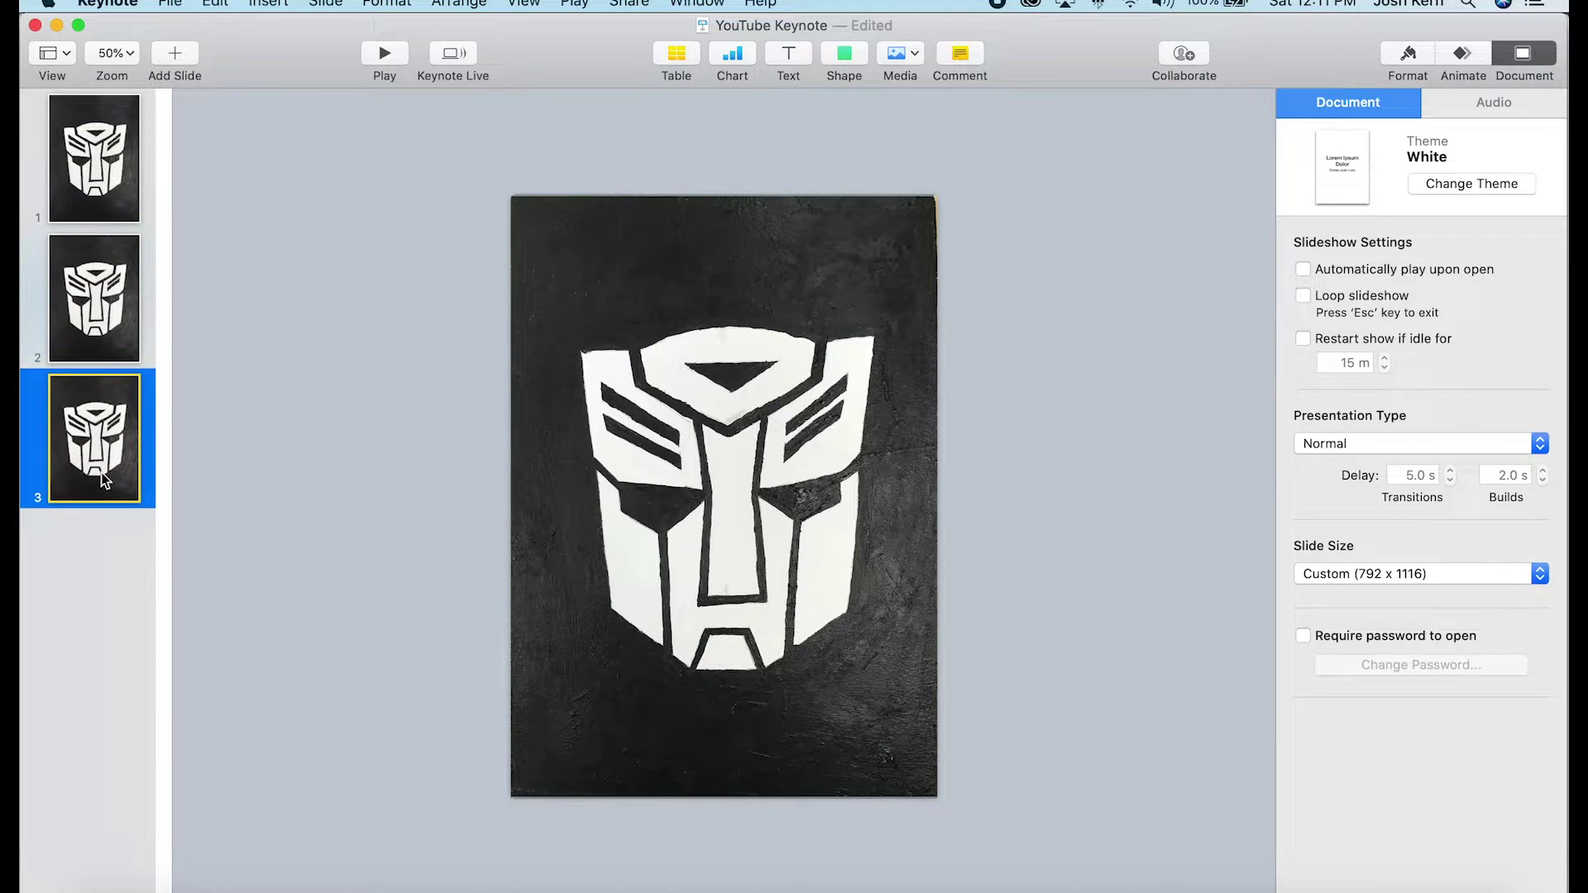
# Flip back and forth through the three emblem slides to compare the image on each.
pyautogui.click(125, 295)
pyautogui.click(120, 453)
pyautogui.click(116, 150)
pyautogui.press('Down')
pyautogui.click(109, 180)
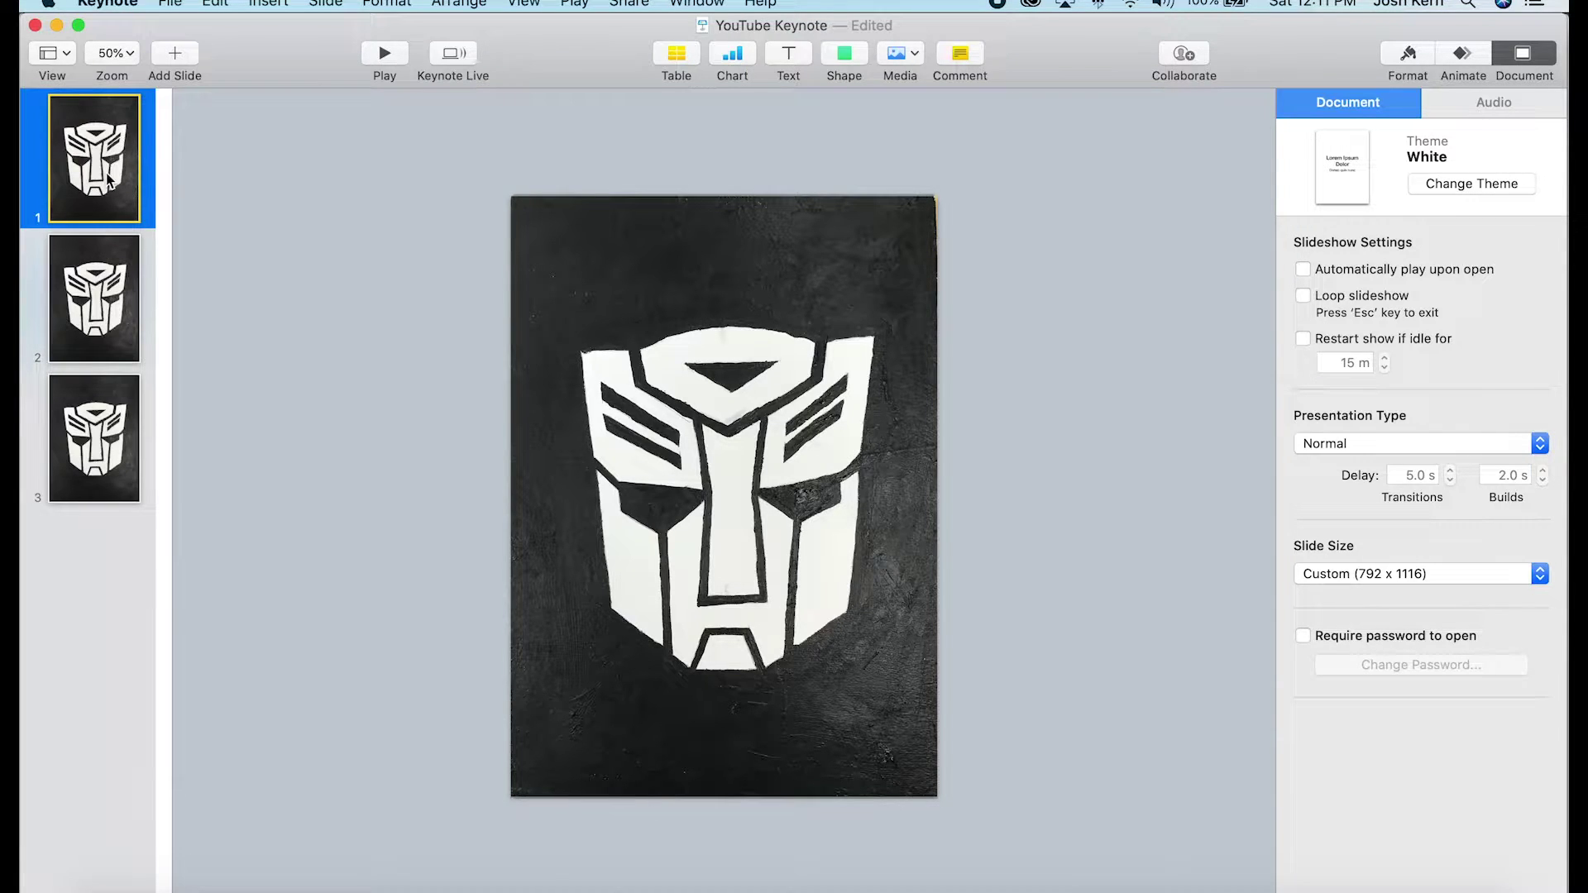
pyautogui.click(87, 313)
pyautogui.click(111, 425)
pyautogui.click(111, 339)
pyautogui.click(106, 174)
pyautogui.click(92, 303)
pyautogui.click(95, 426)
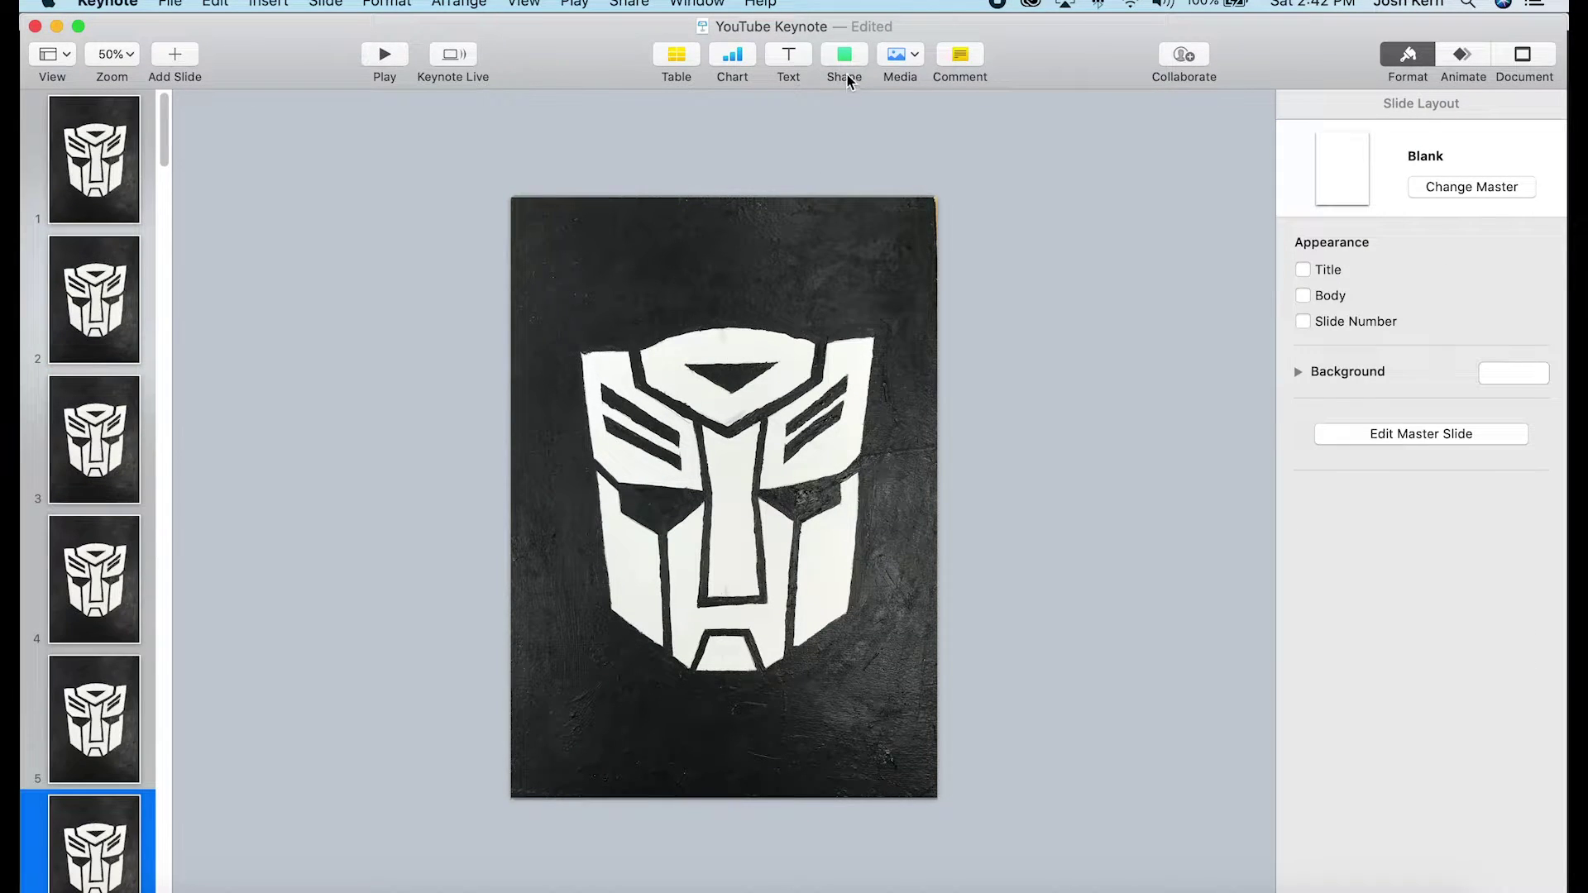
# Trace the emblem's left brow panel as a closed shape with the Pen tool and apply the red shape style.
pyautogui.click(847, 59)
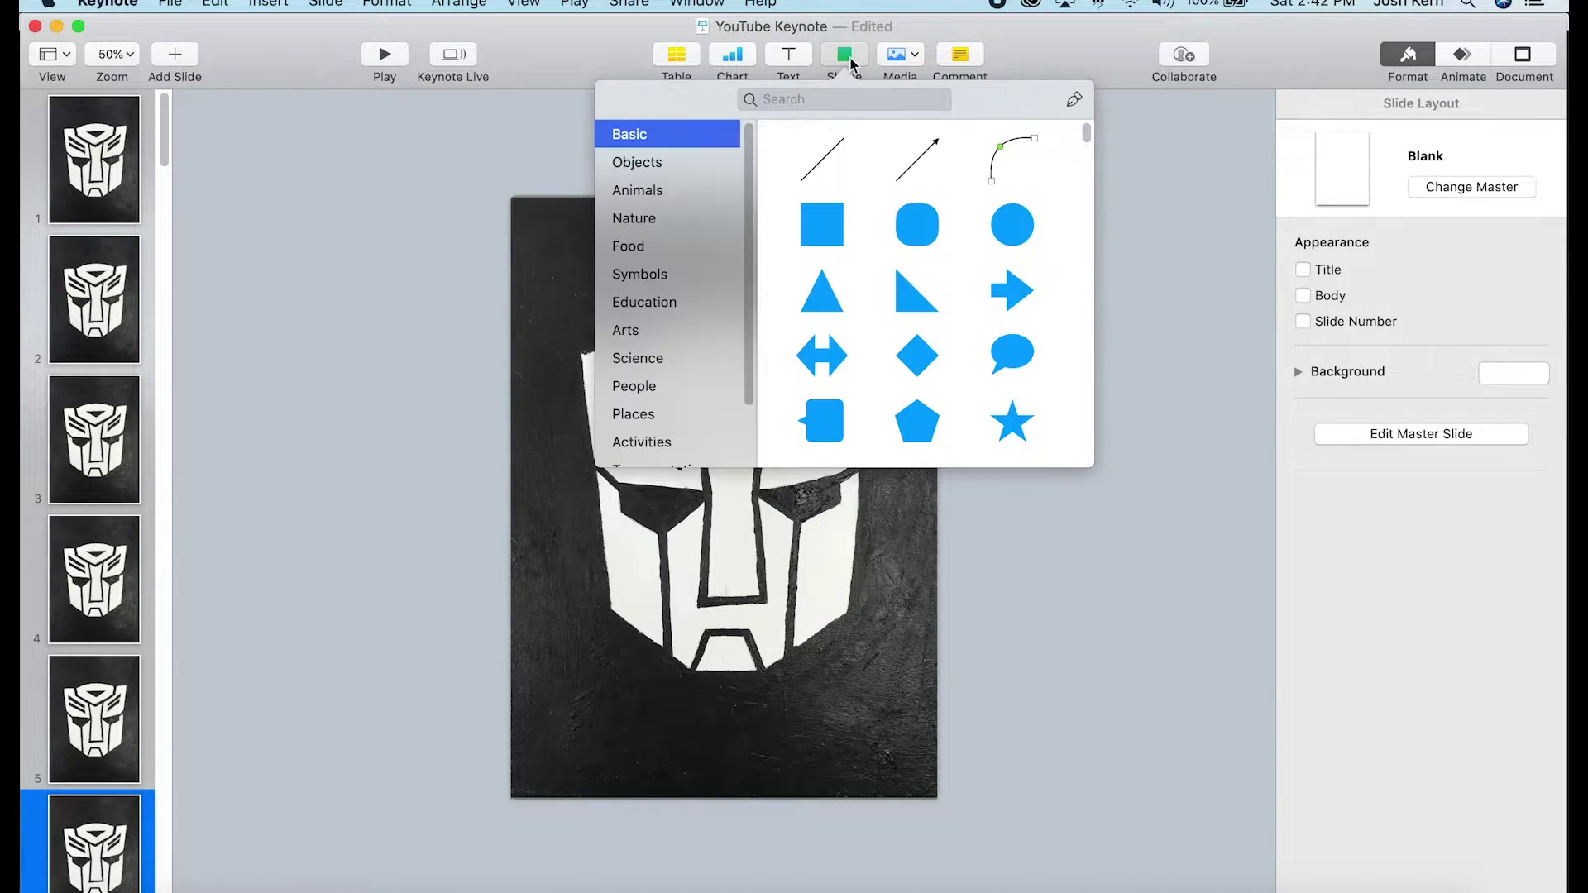
pyautogui.click(1075, 101)
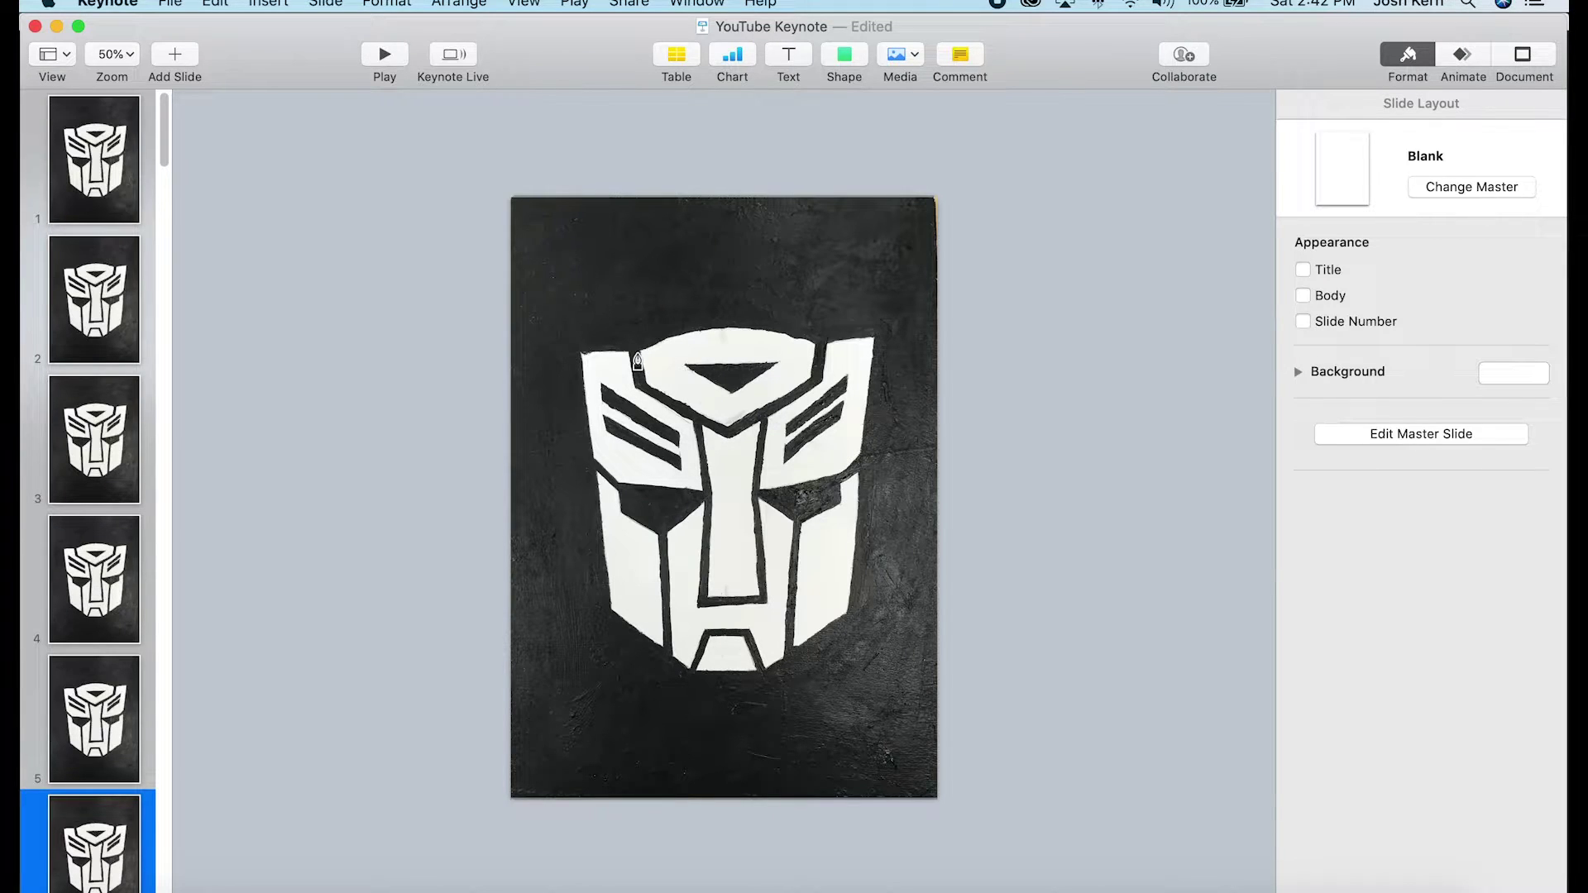
pyautogui.click(853, 58)
pyautogui.click(1073, 100)
pyautogui.click(584, 353)
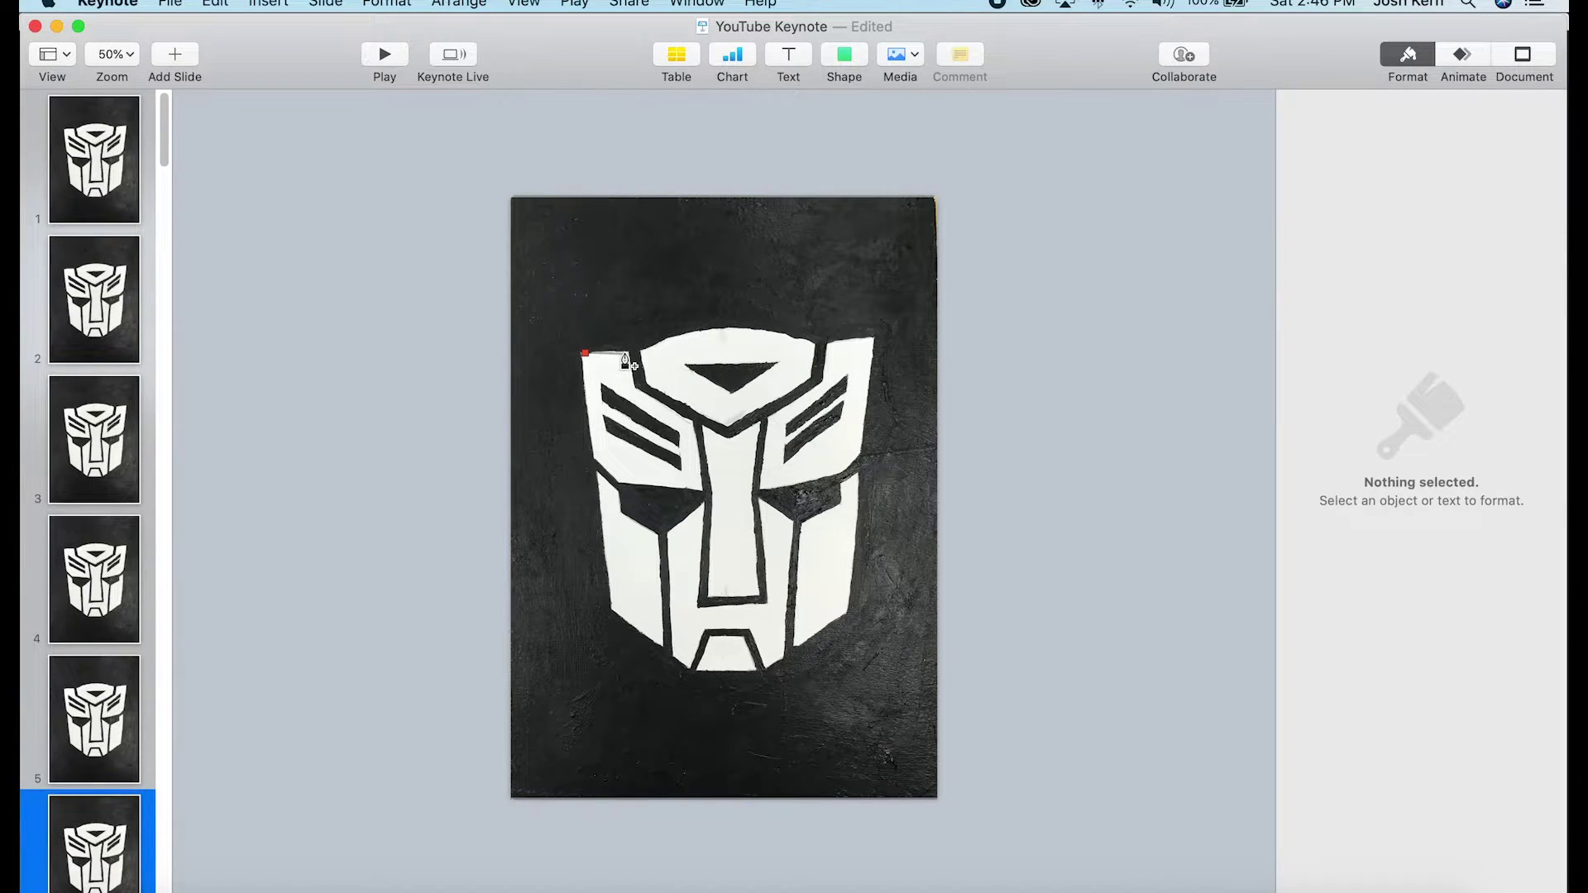
pyautogui.click(628, 353)
pyautogui.click(637, 389)
pyautogui.click(694, 426)
pyautogui.click(703, 496)
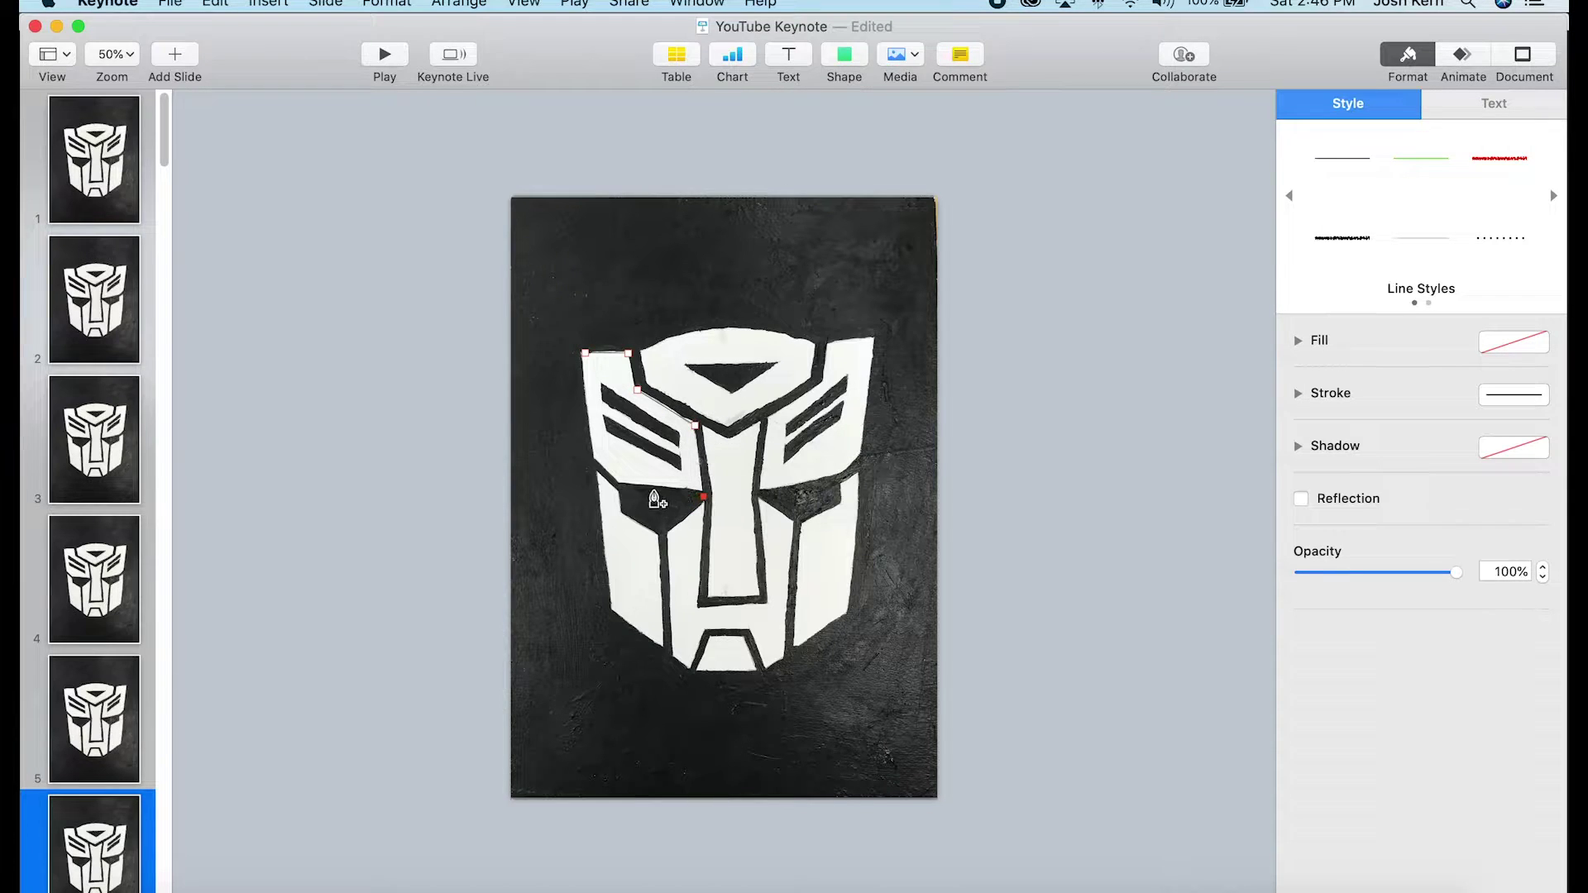
pyautogui.click(621, 483)
pyautogui.click(592, 462)
pyautogui.click(586, 360)
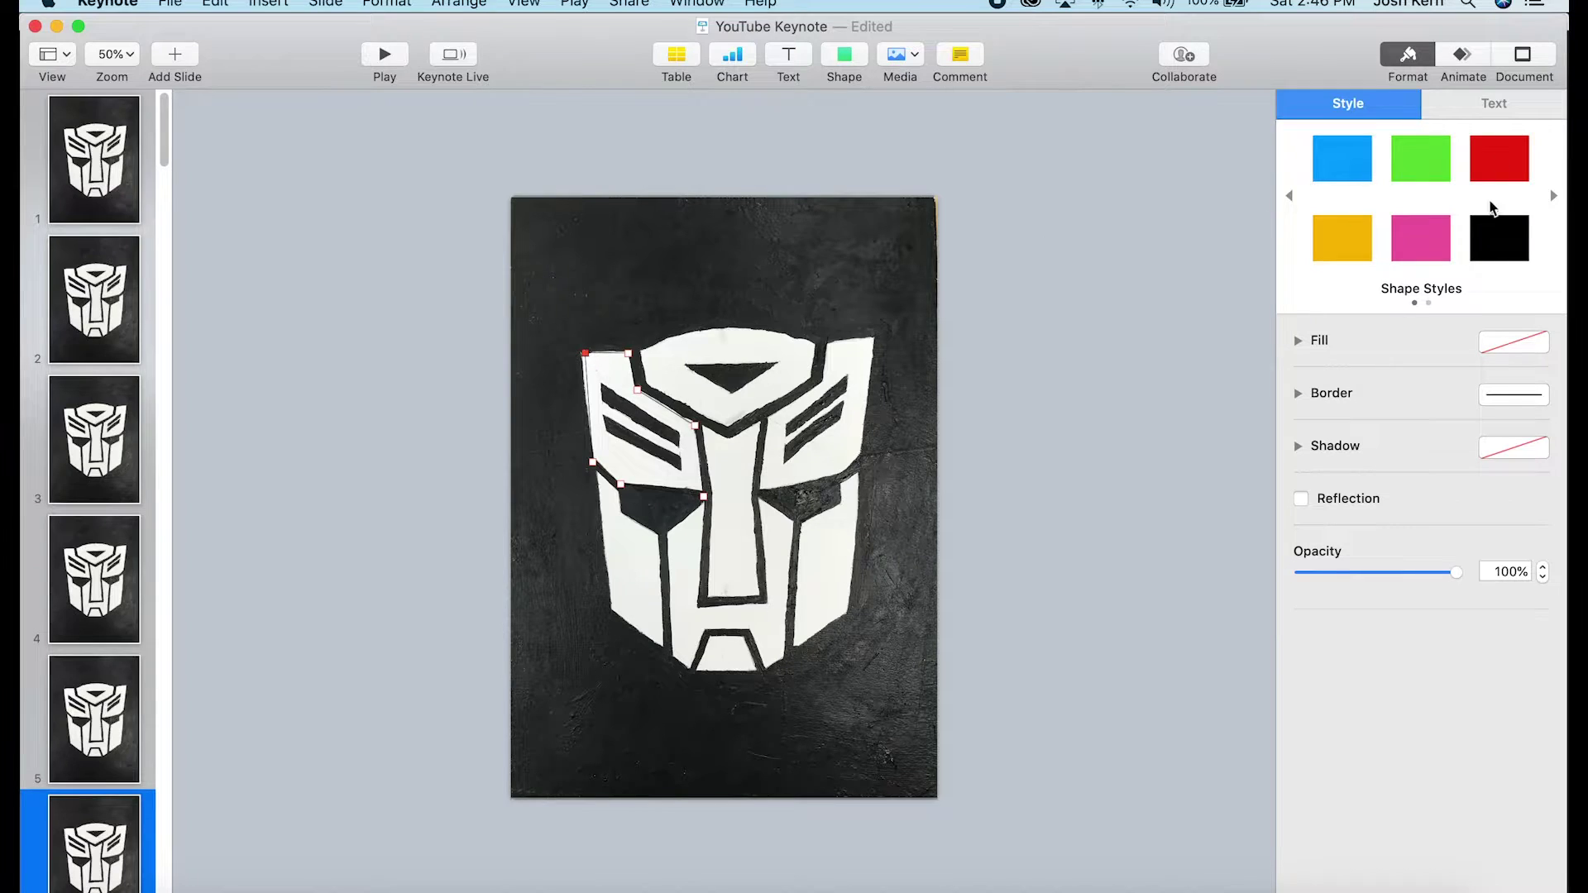
pyautogui.click(1500, 162)
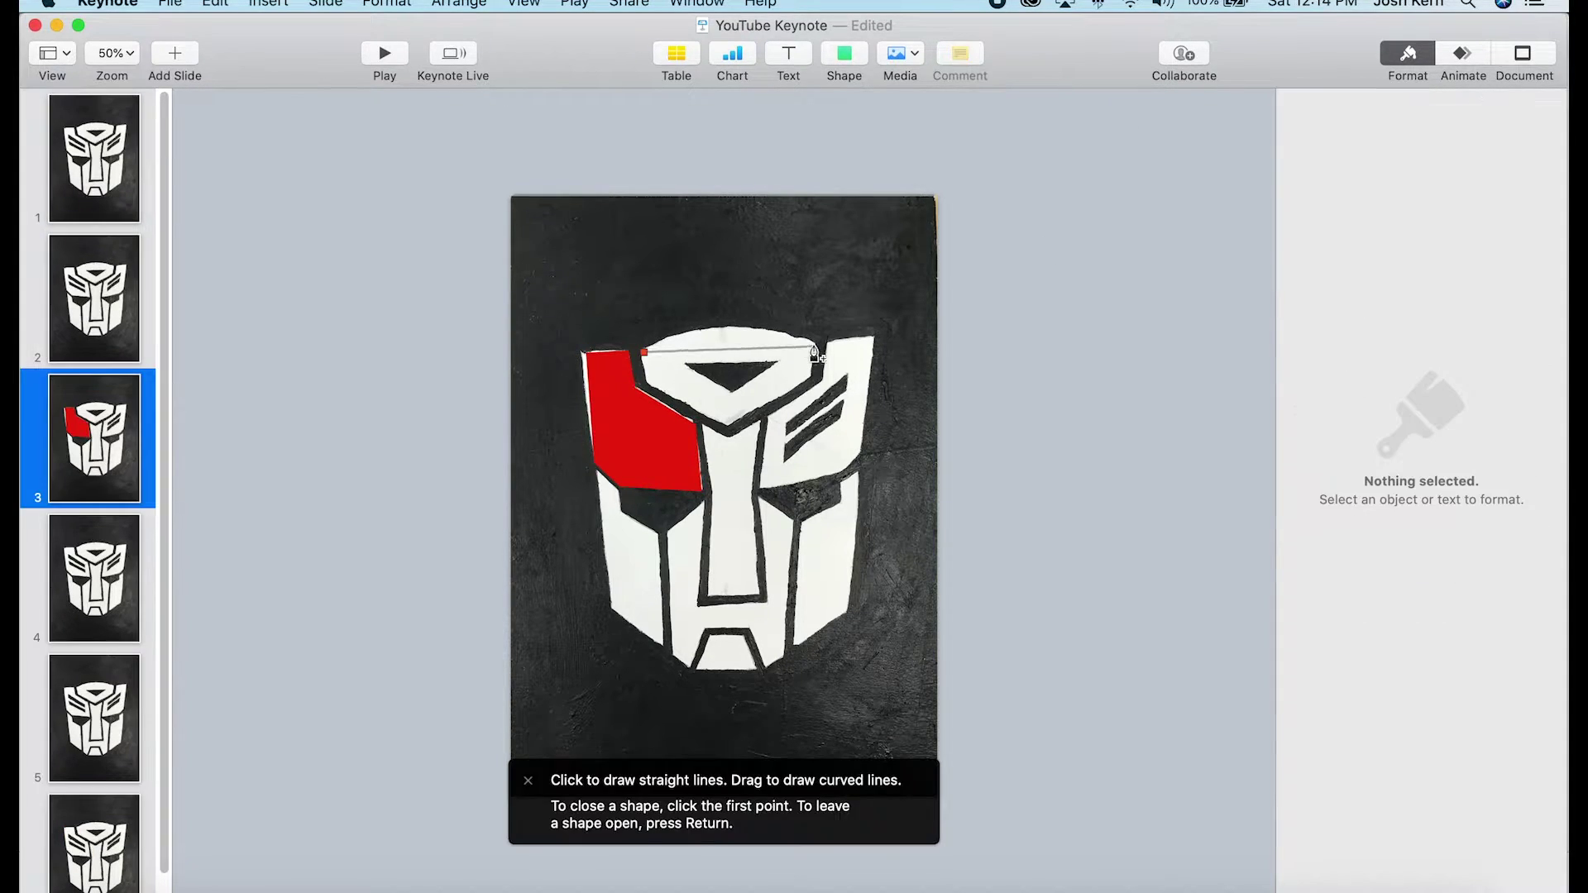
# Trace the curved forehead crest of the emblem as a closed shape and apply the red shape style.
pyautogui.click(644, 351)
pyautogui.click(690, 332)
pyautogui.click(717, 327)
pyautogui.click(745, 328)
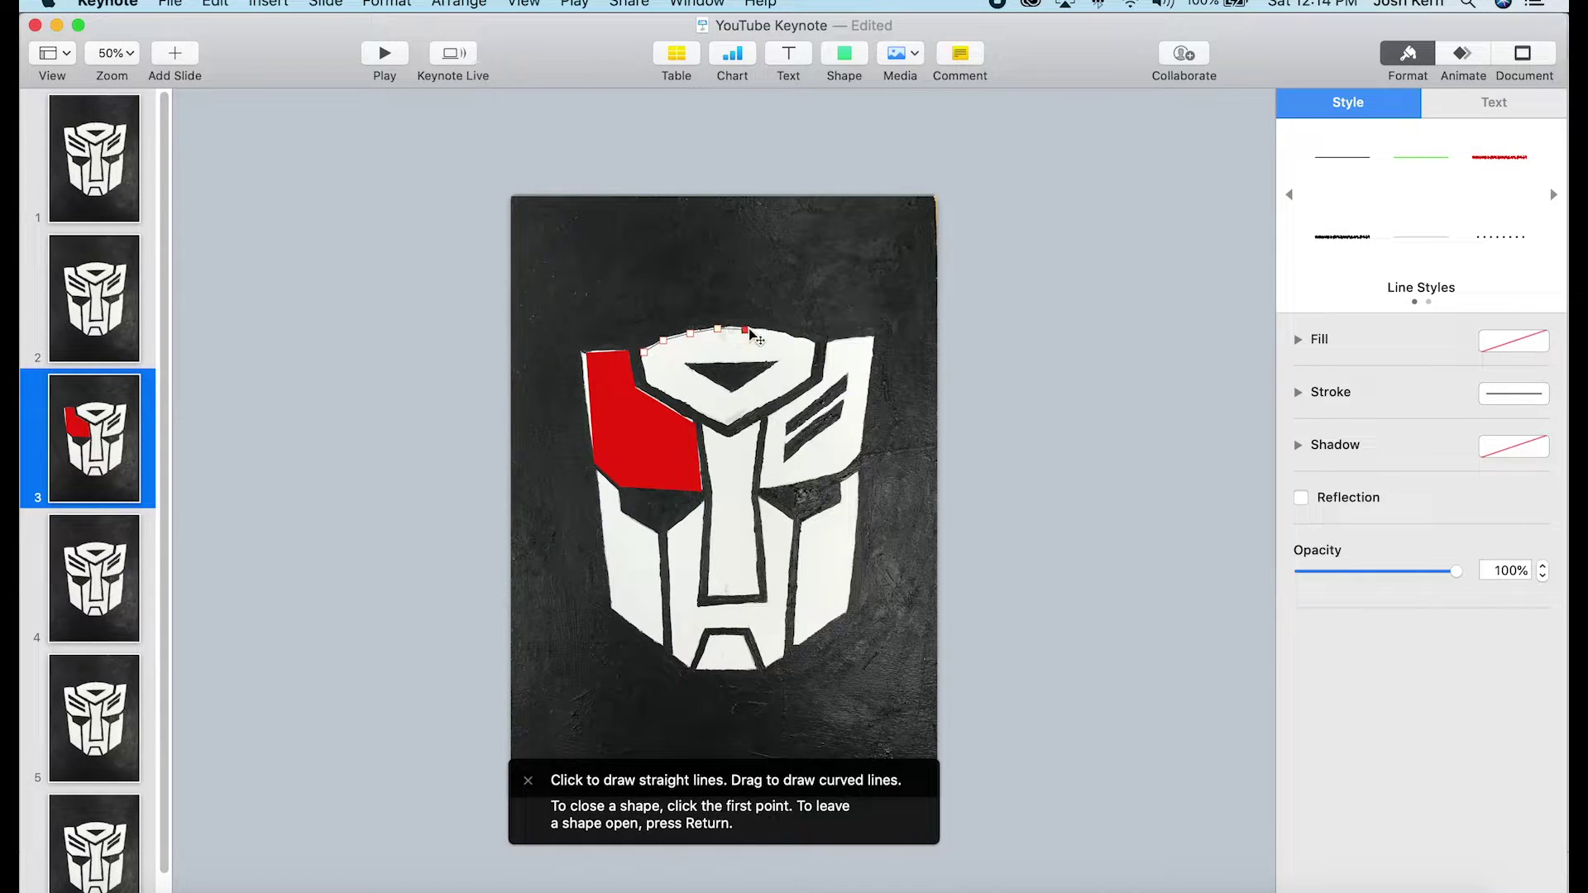
pyautogui.click(772, 332)
pyautogui.click(799, 339)
pyautogui.click(817, 346)
pyautogui.click(811, 381)
pyautogui.click(731, 428)
pyautogui.click(649, 388)
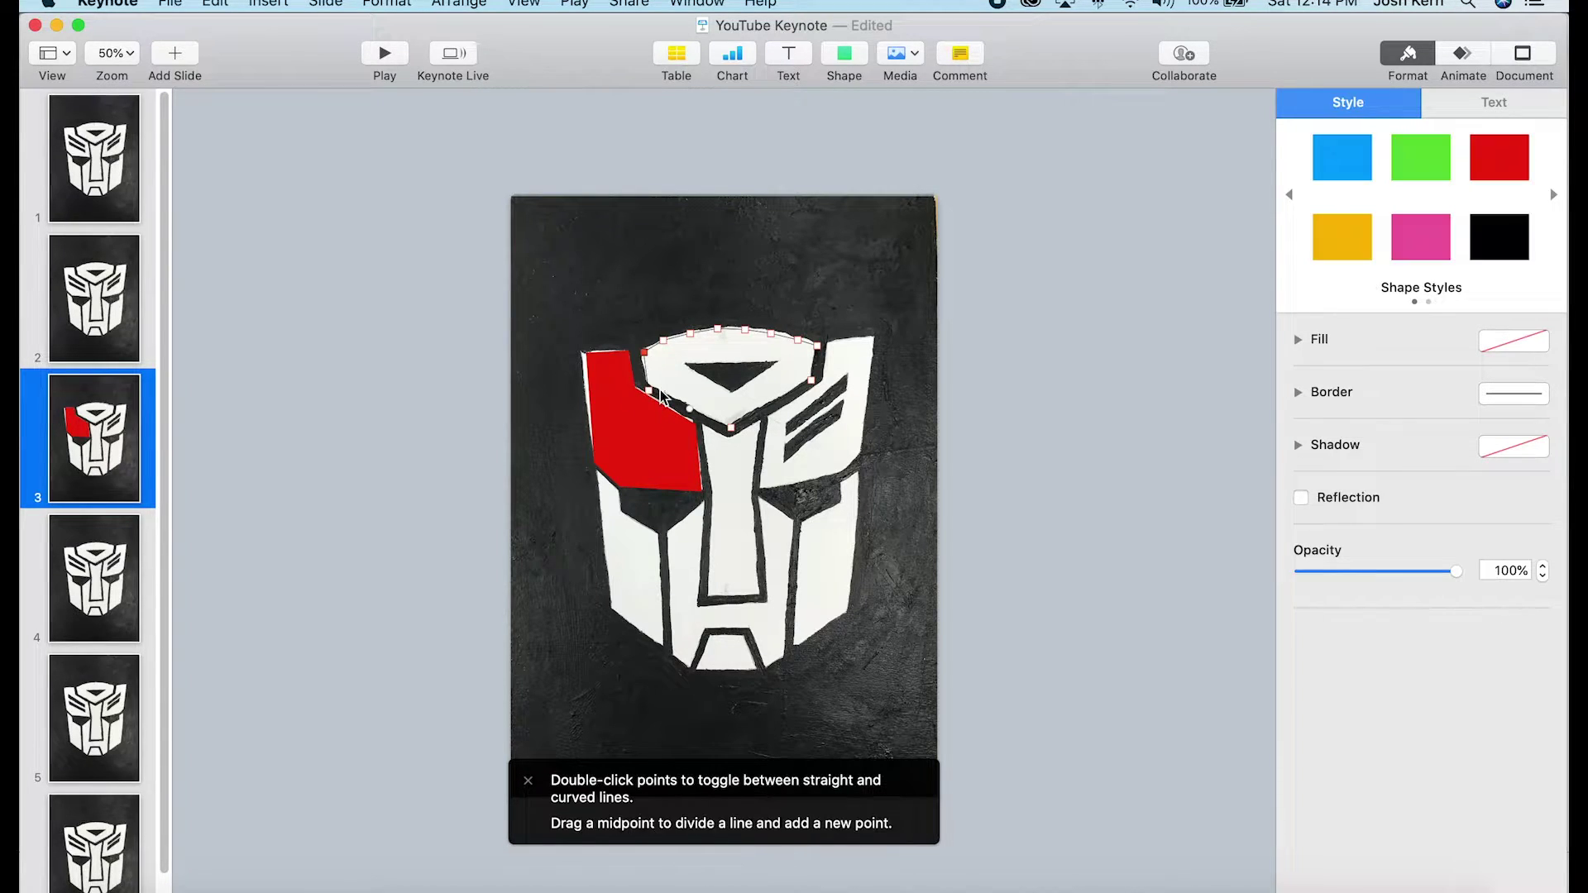
pyautogui.click(1473, 166)
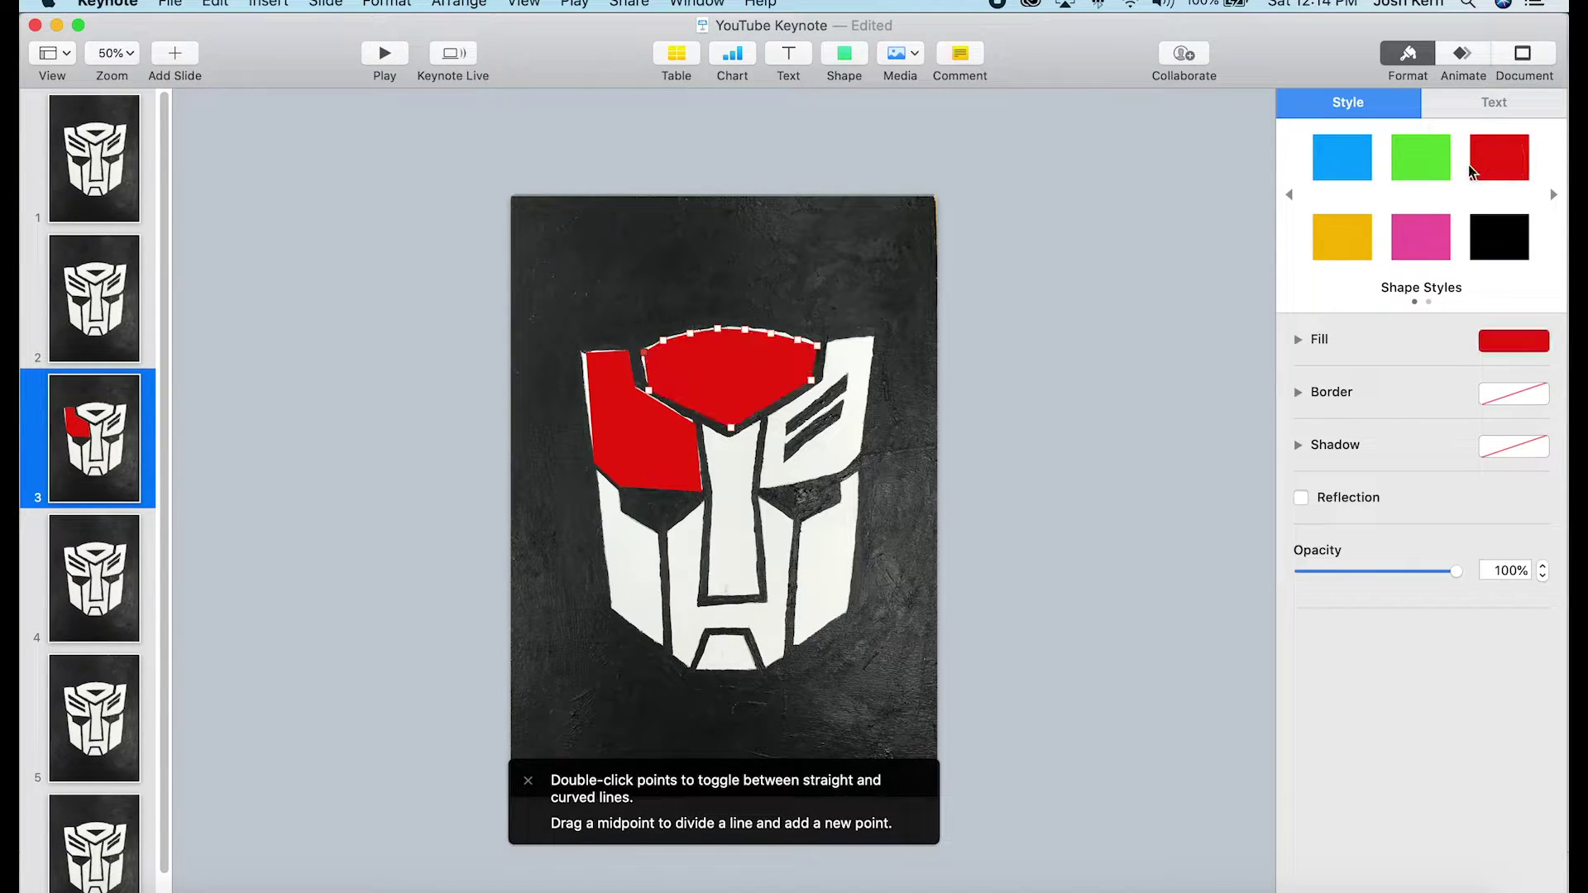
# Trace the emblem's right brow panel as a closed shape with the Pen tool and fill it red.
pyautogui.click(852, 60)
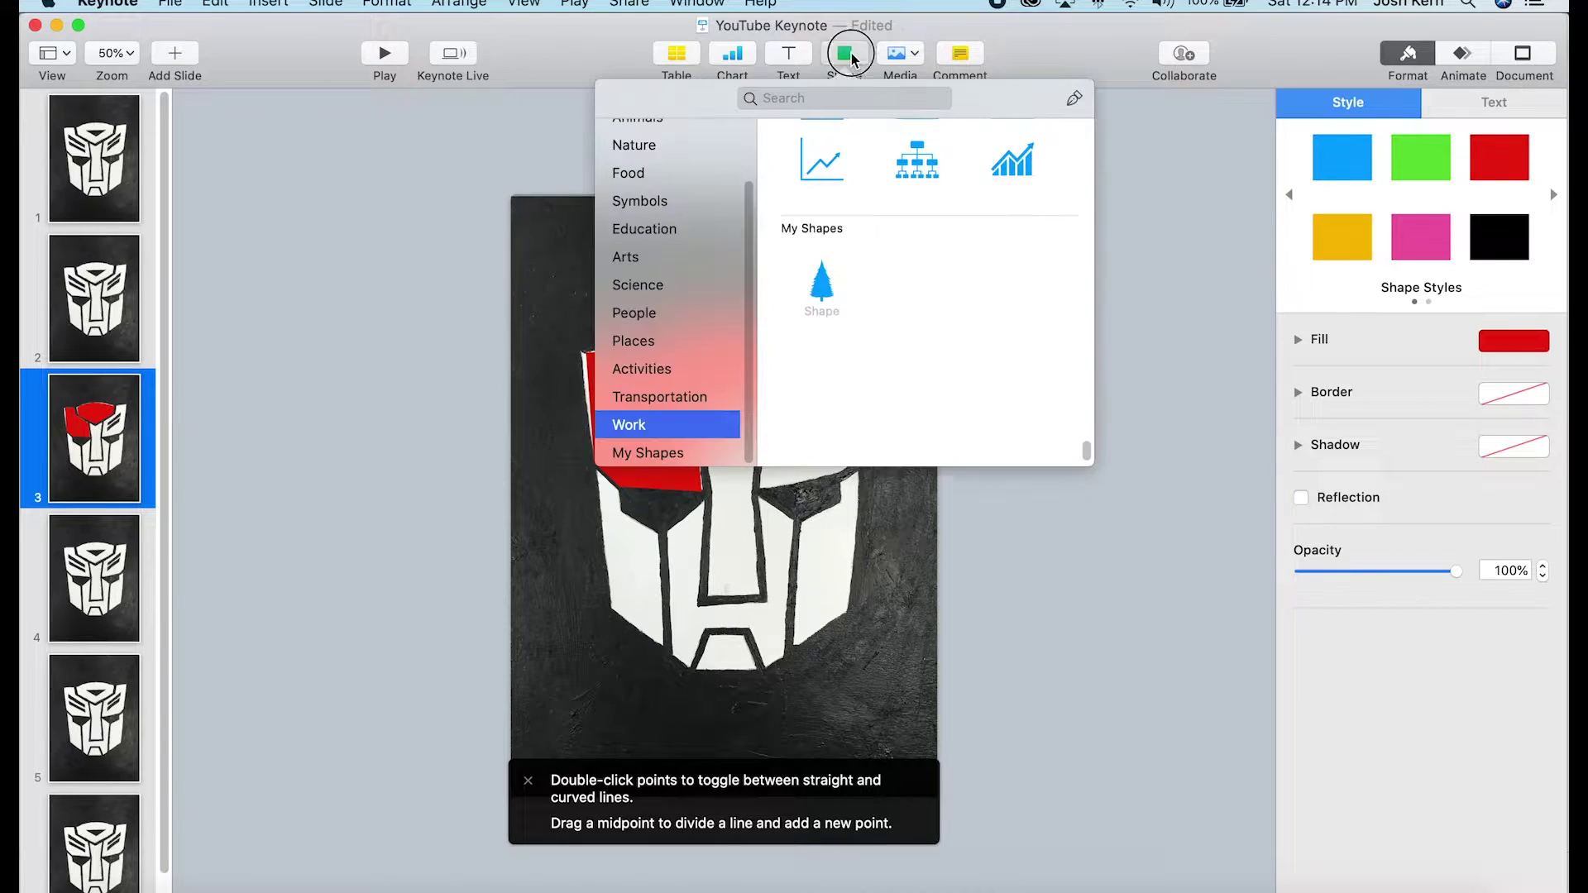
pyautogui.click(1076, 100)
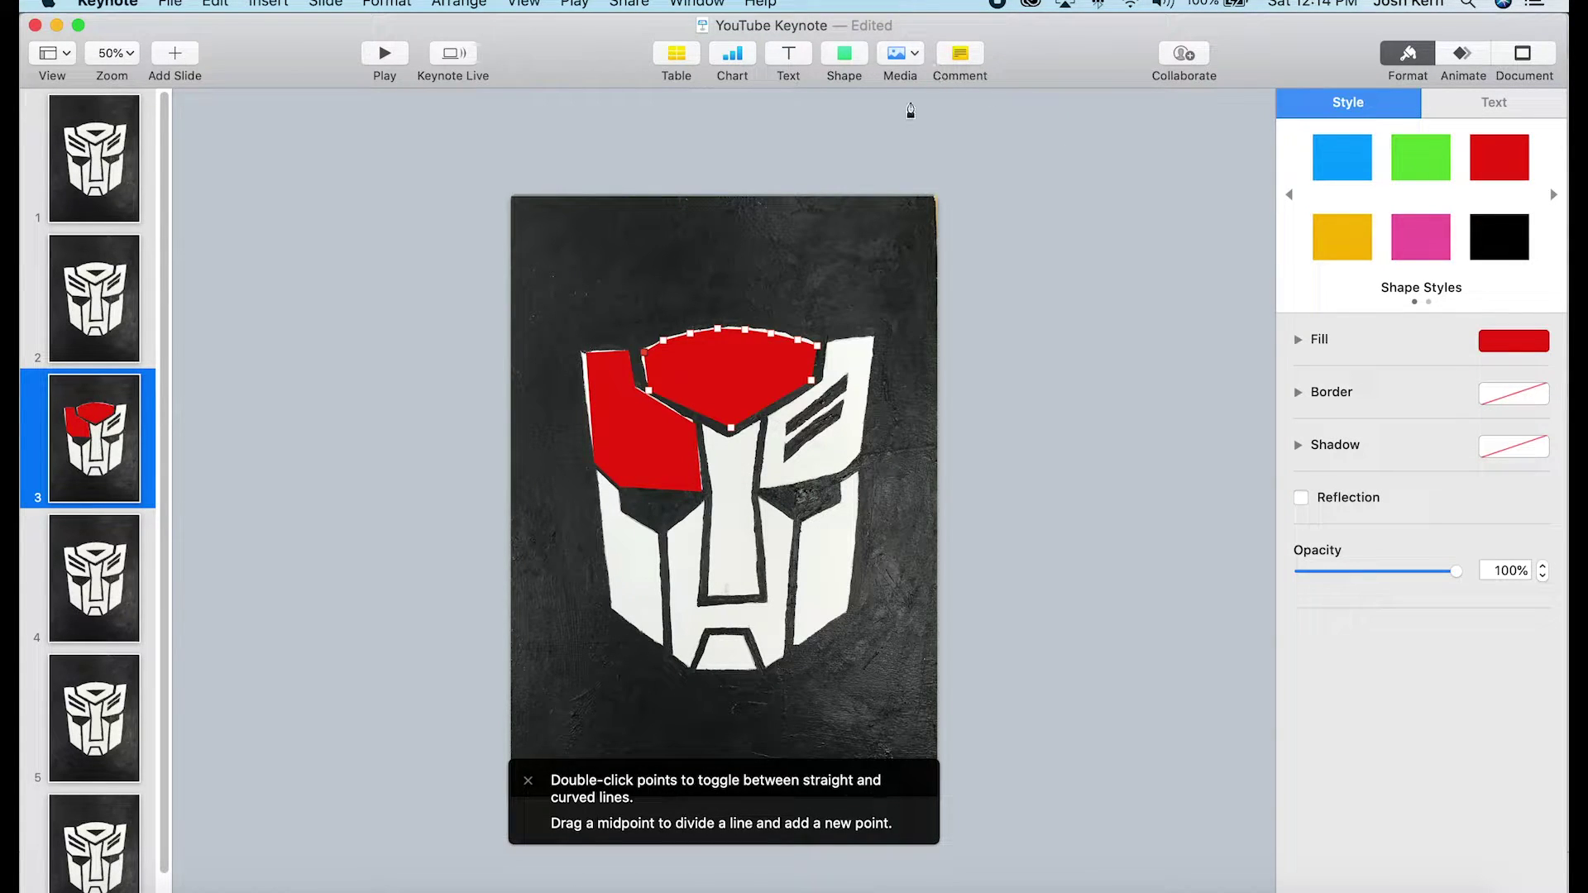
pyautogui.click(829, 343)
pyautogui.click(876, 338)
pyautogui.click(861, 453)
pyautogui.click(844, 472)
pyautogui.click(757, 492)
pyautogui.click(829, 343)
# Set the opacity of the red right brow shape to 60%.
pyautogui.moveTo(821, 428); pyautogui.dragTo(923, 500)
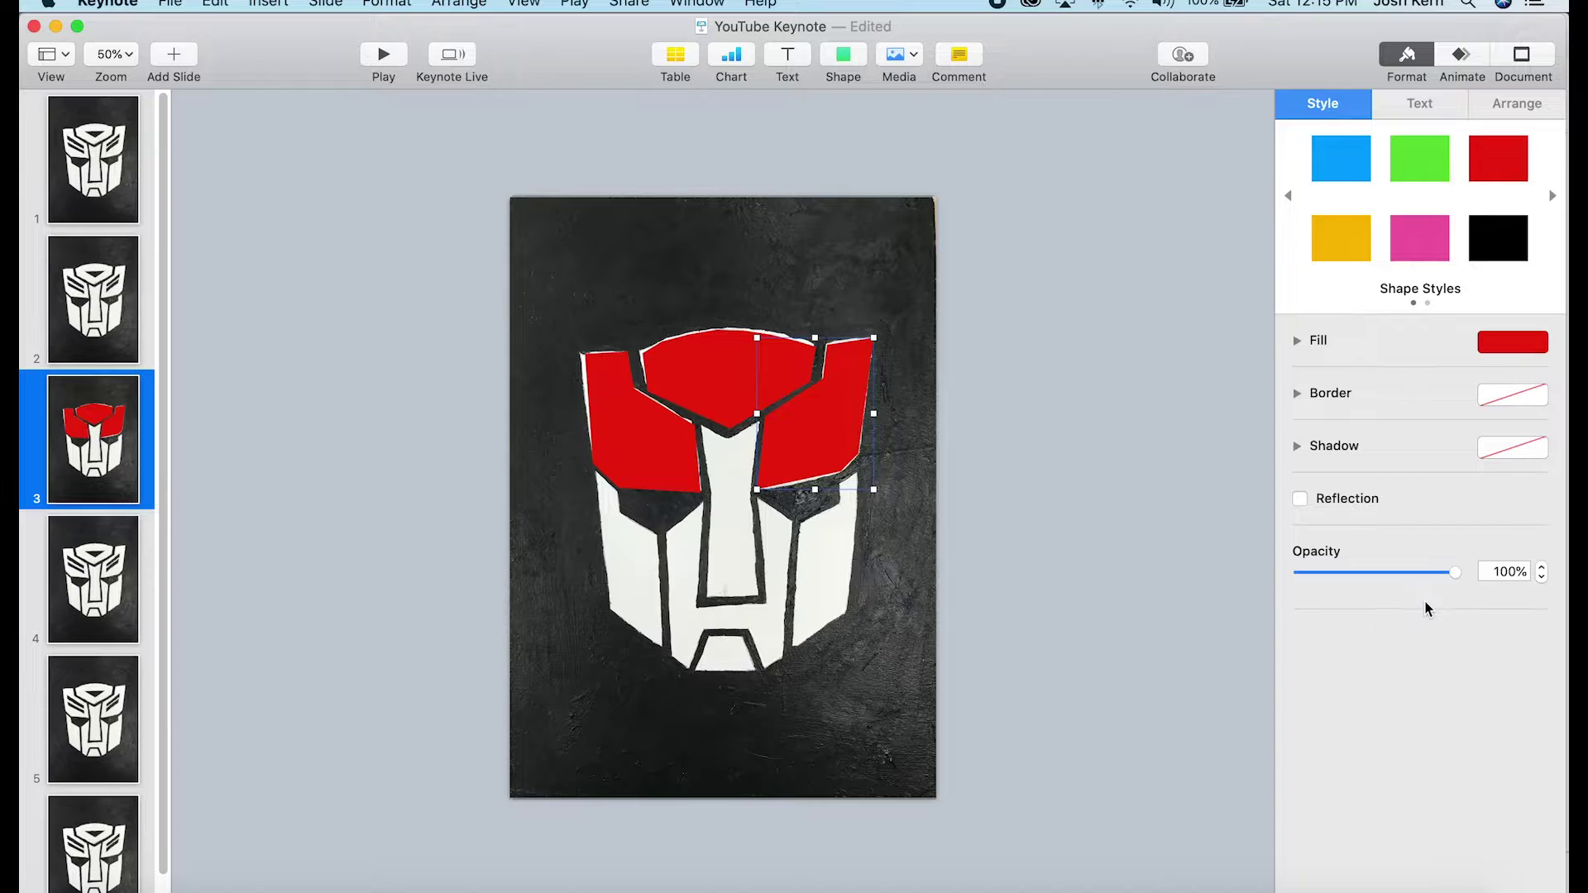
pyautogui.moveTo(1453, 576); pyautogui.dragTo(1392, 577)
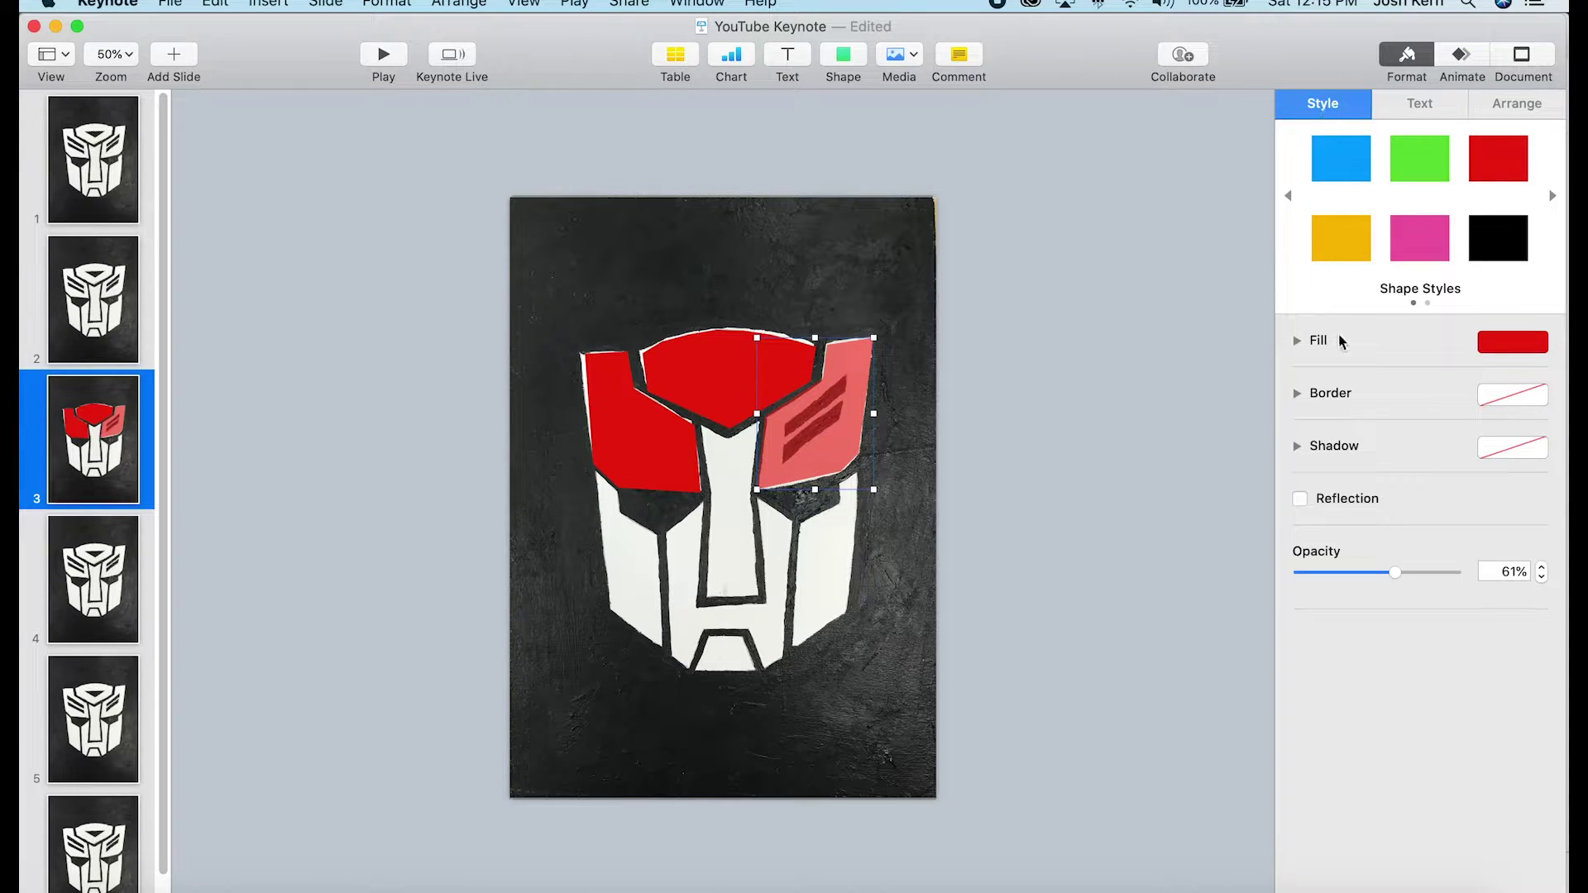
pyautogui.moveTo(1396, 578); pyautogui.dragTo(1383, 569)
# Trace the upper slanted stripe inside the right brow as a closed shape and apply the green shape style.
pyautogui.click(843, 56)
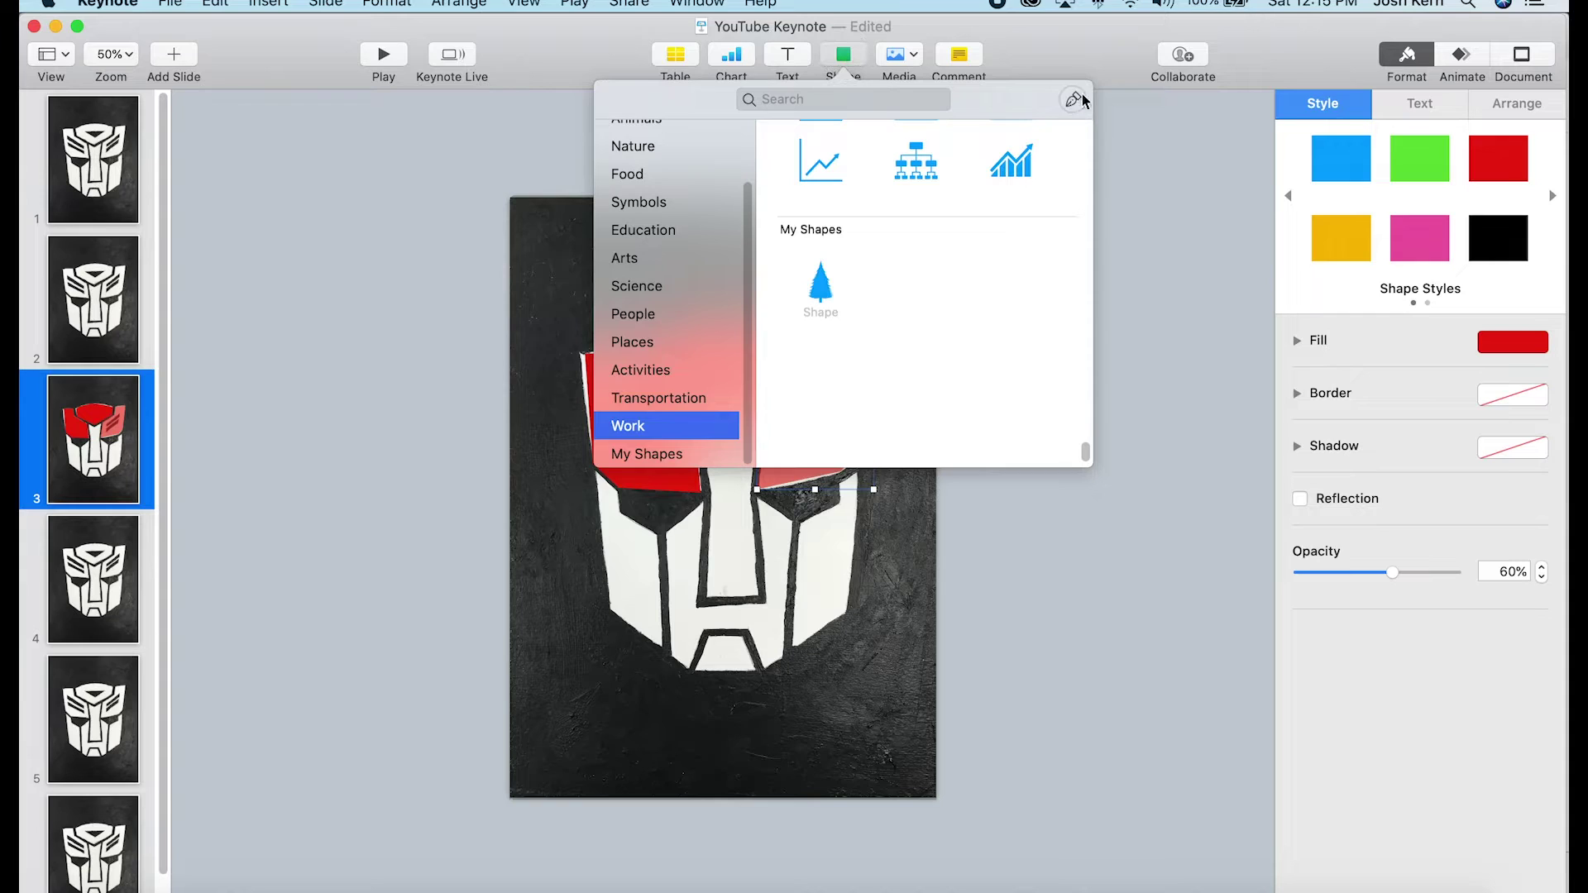
pyautogui.click(1074, 104)
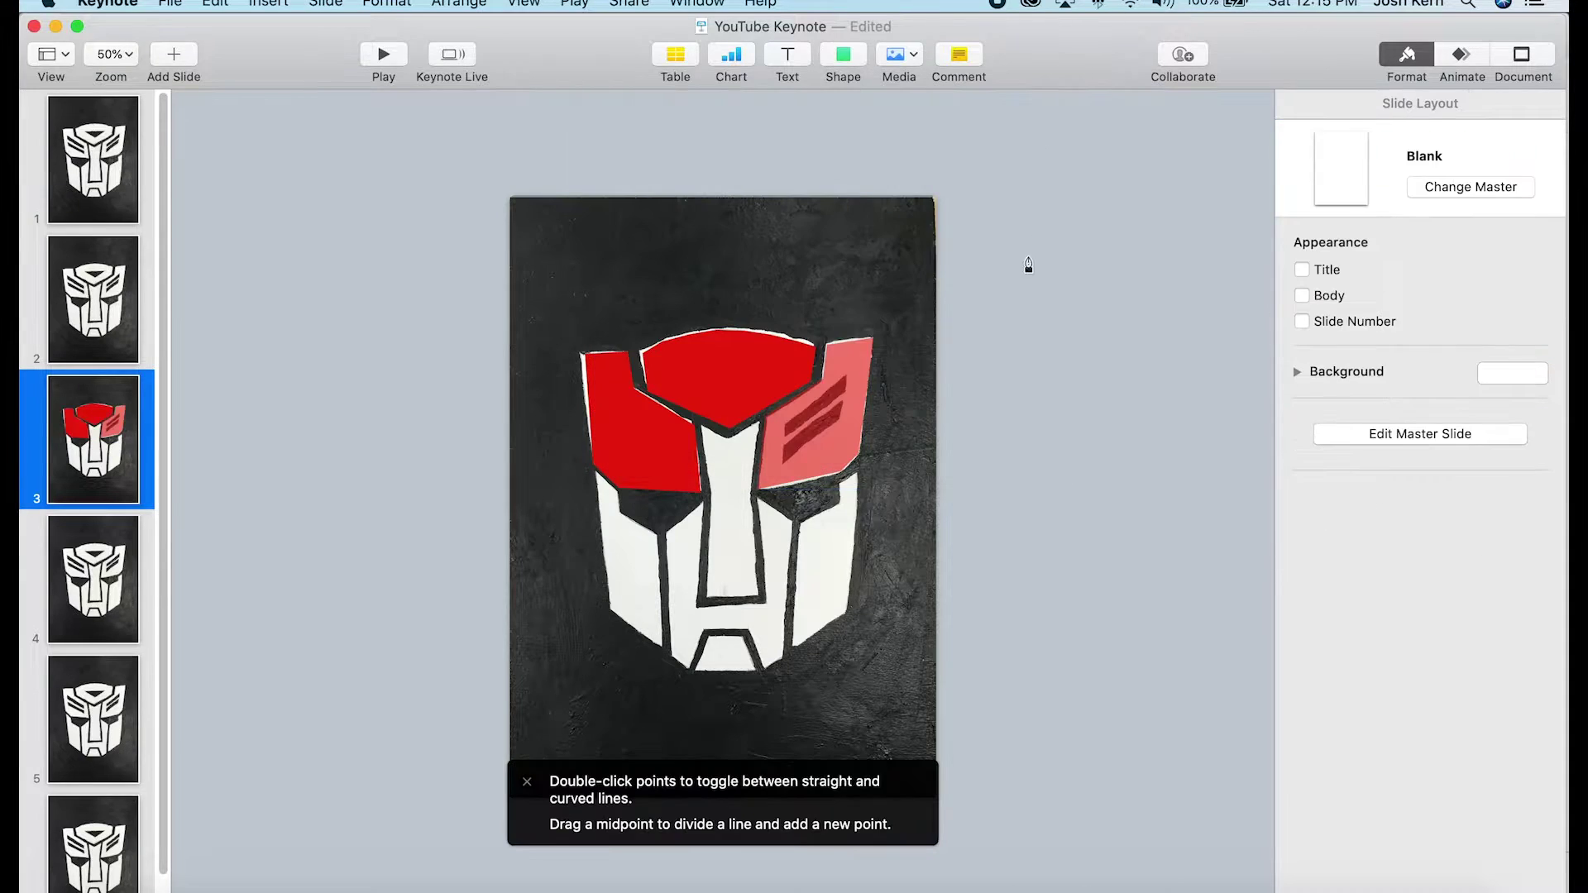
pyautogui.click(785, 425)
pyautogui.click(784, 439)
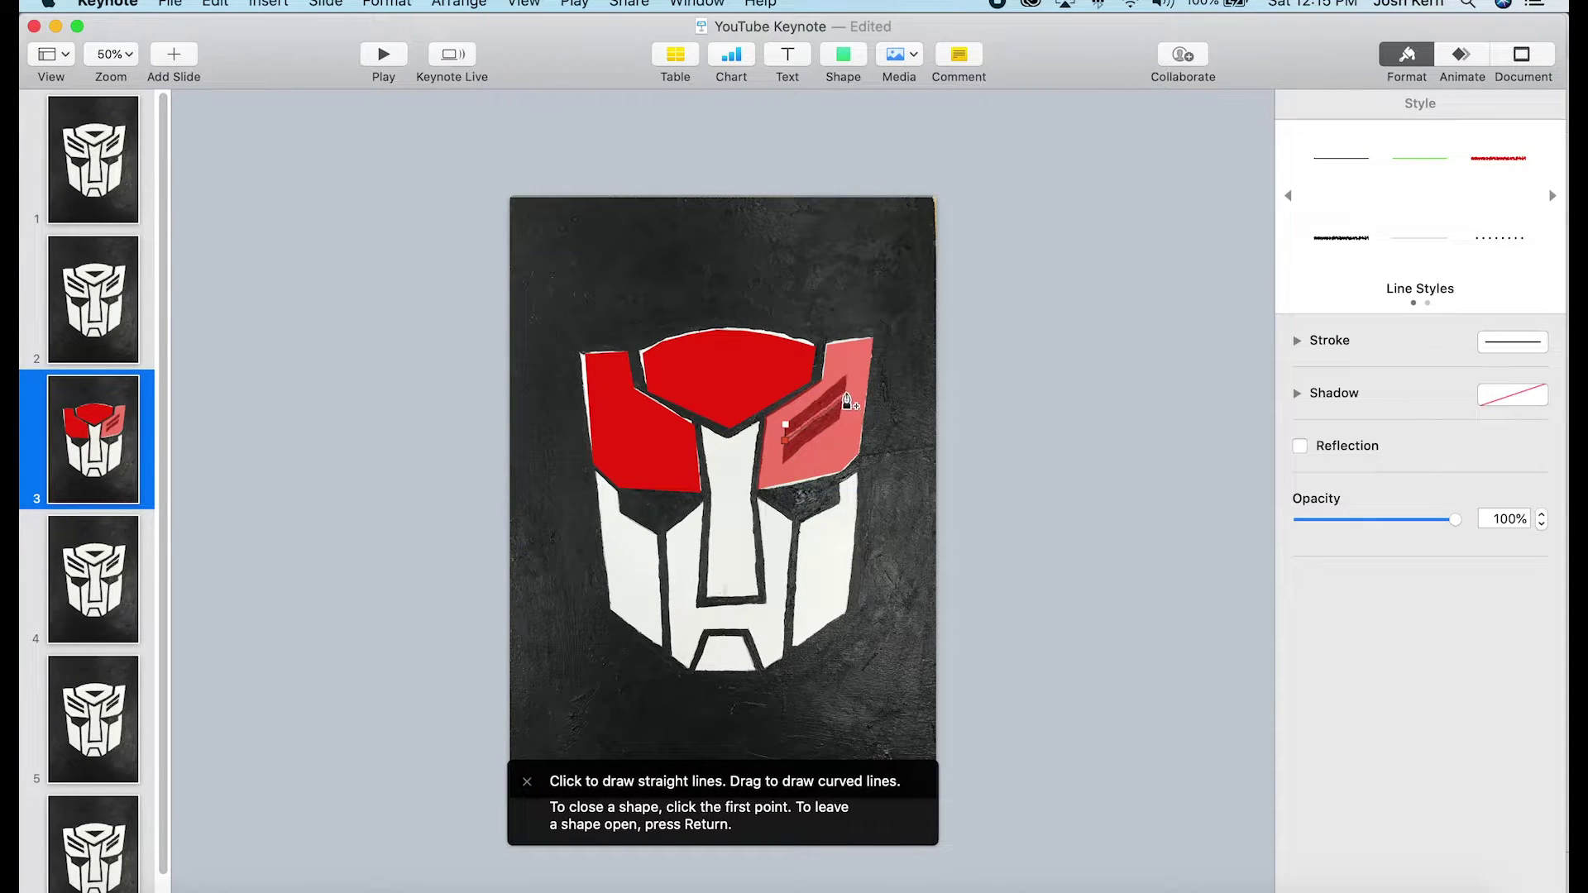
pyautogui.click(846, 403)
pyautogui.click(847, 377)
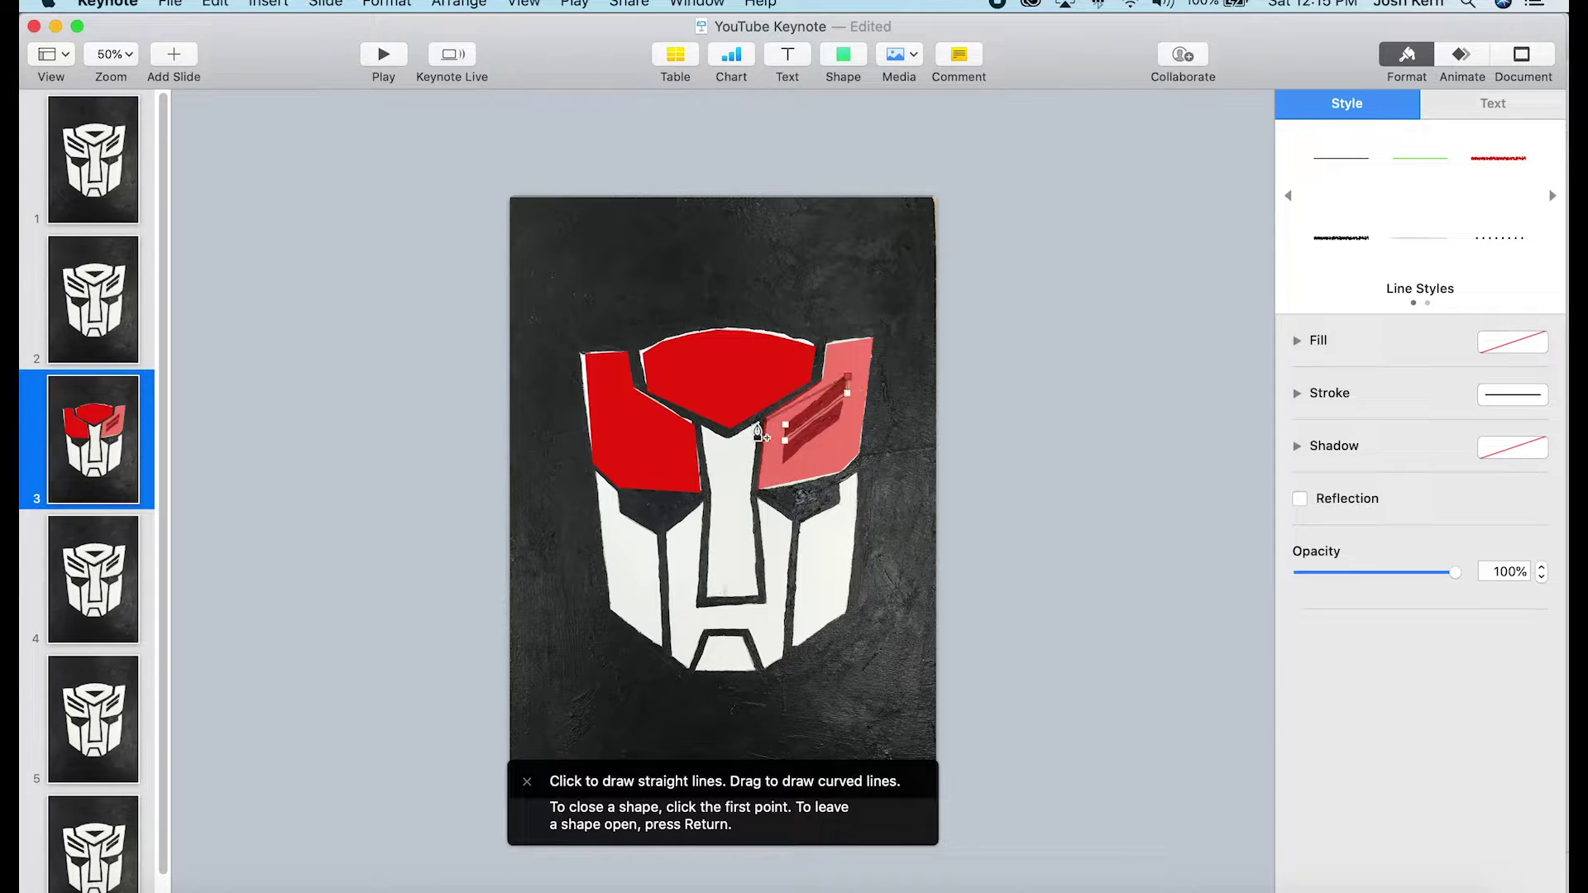
pyautogui.click(784, 427)
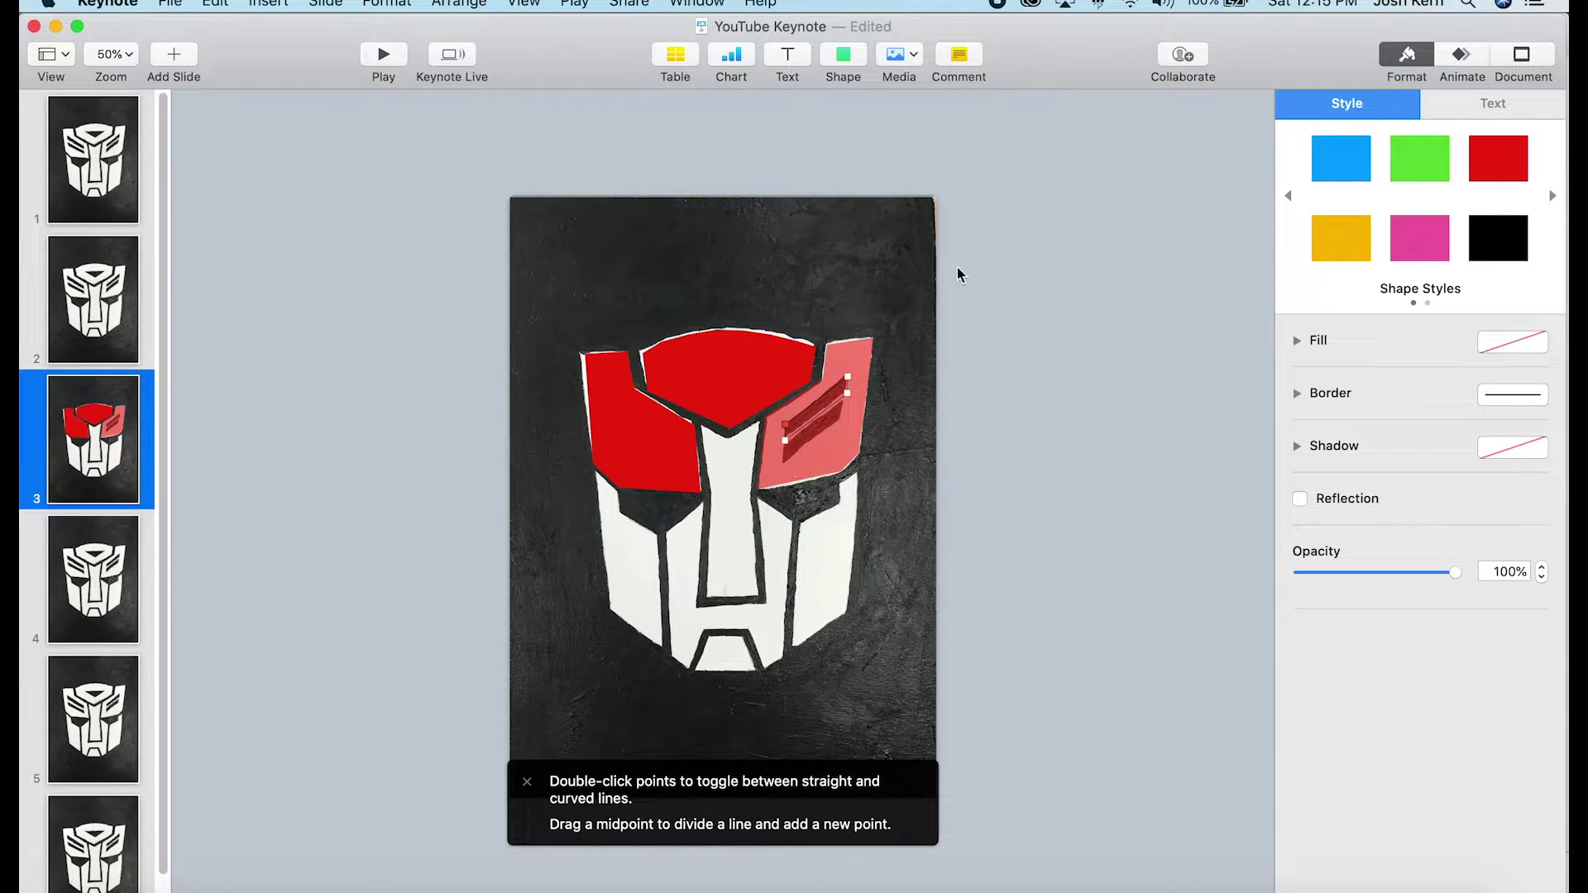
pyautogui.click(1406, 171)
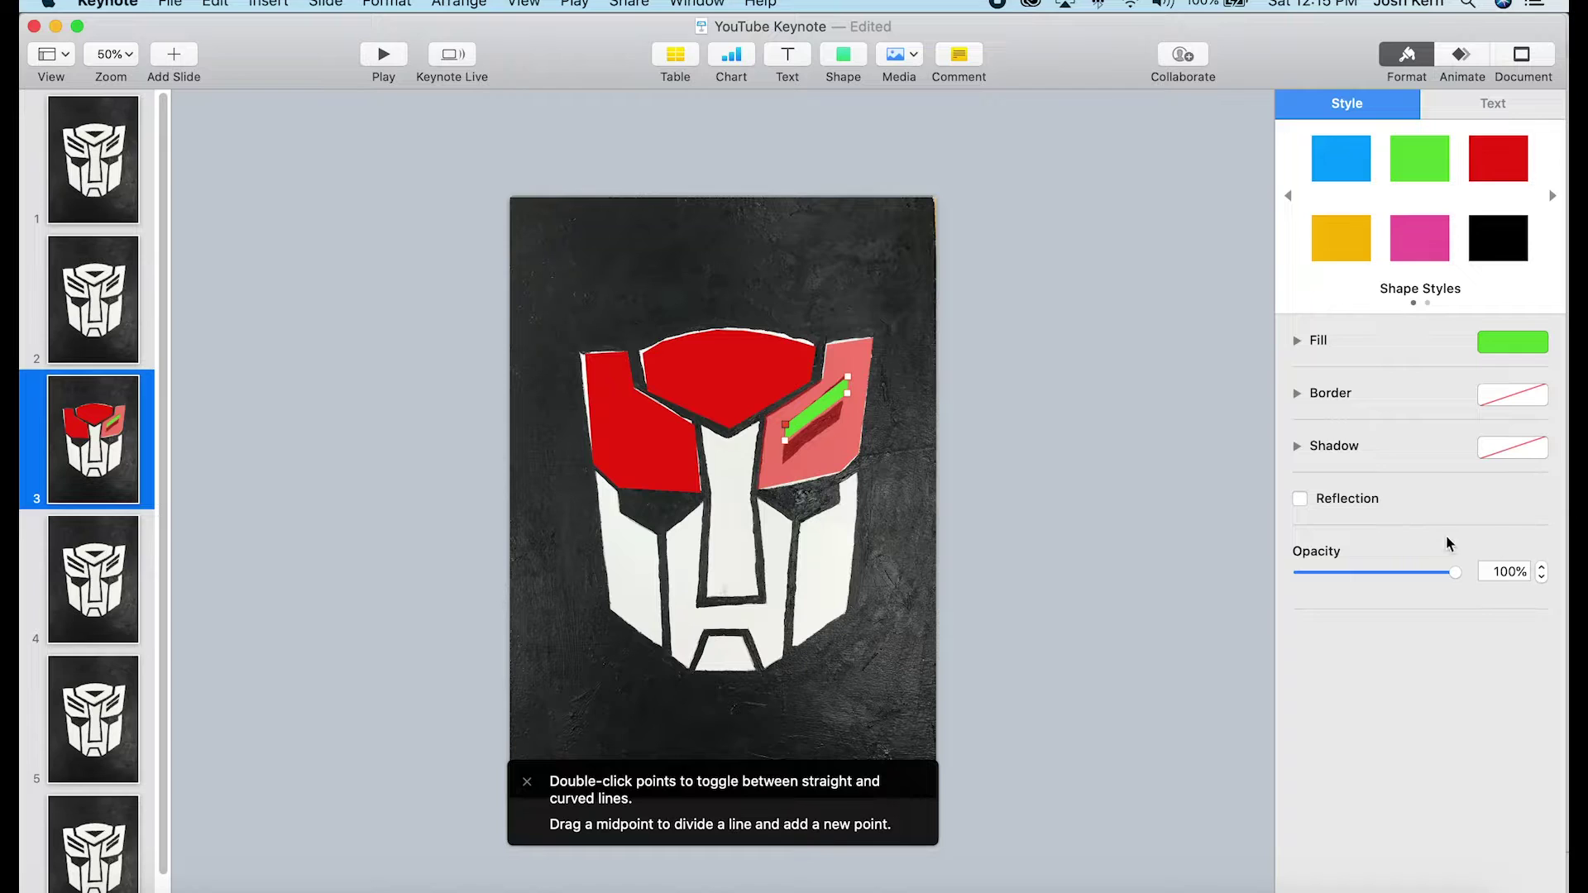
# Set the opacity of the red right brow shape to 89%.
pyautogui.click(870, 346)
pyautogui.moveTo(1454, 573); pyautogui.dragTo(1439, 572)
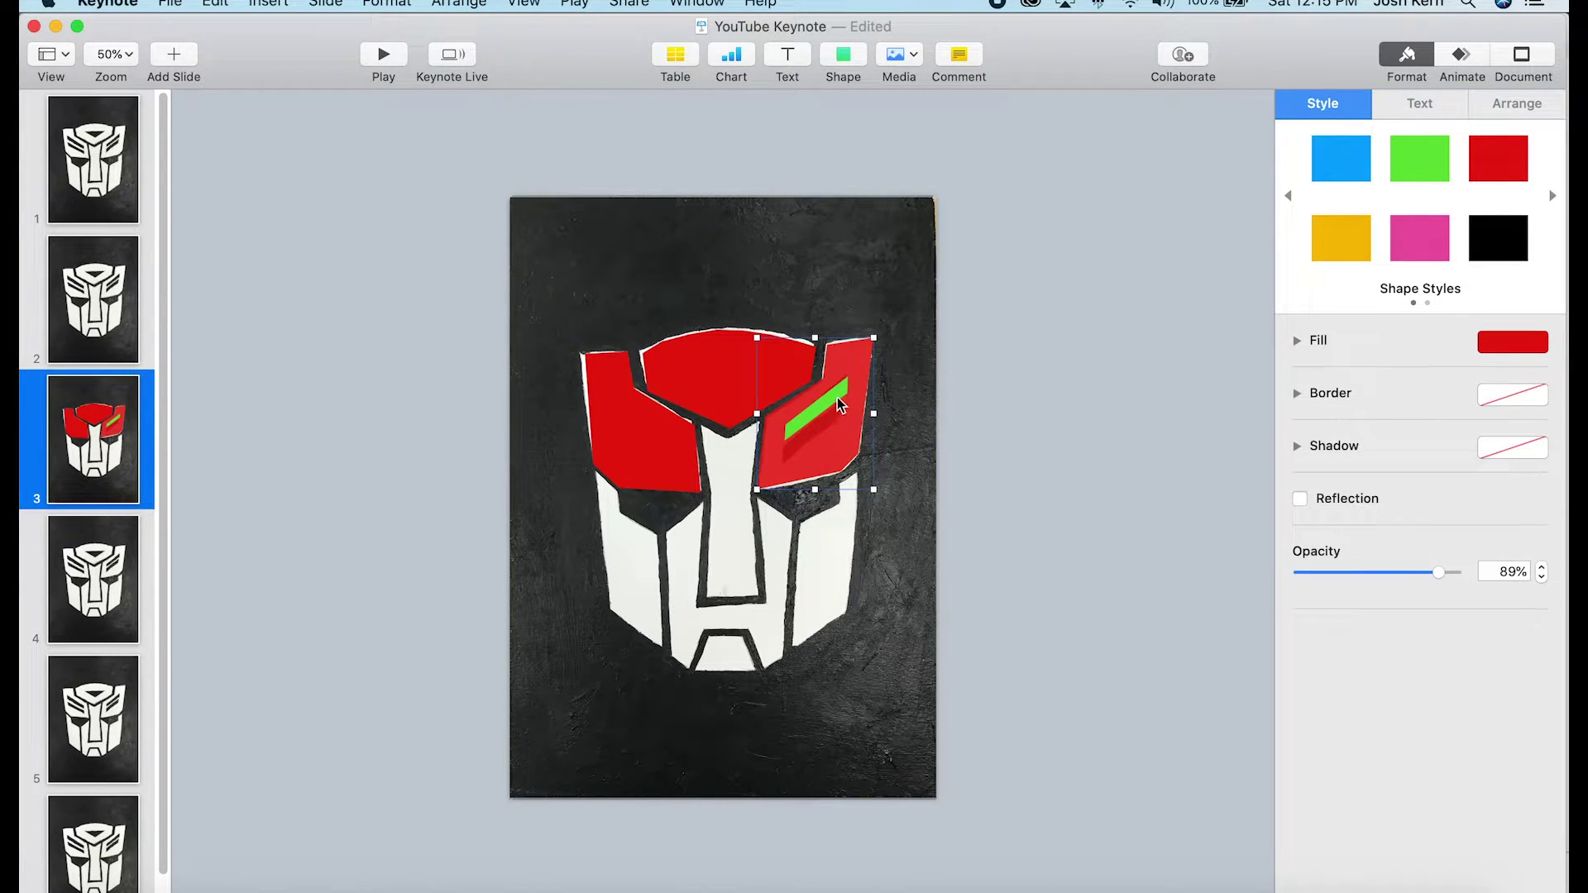
pyautogui.click(719, 368)
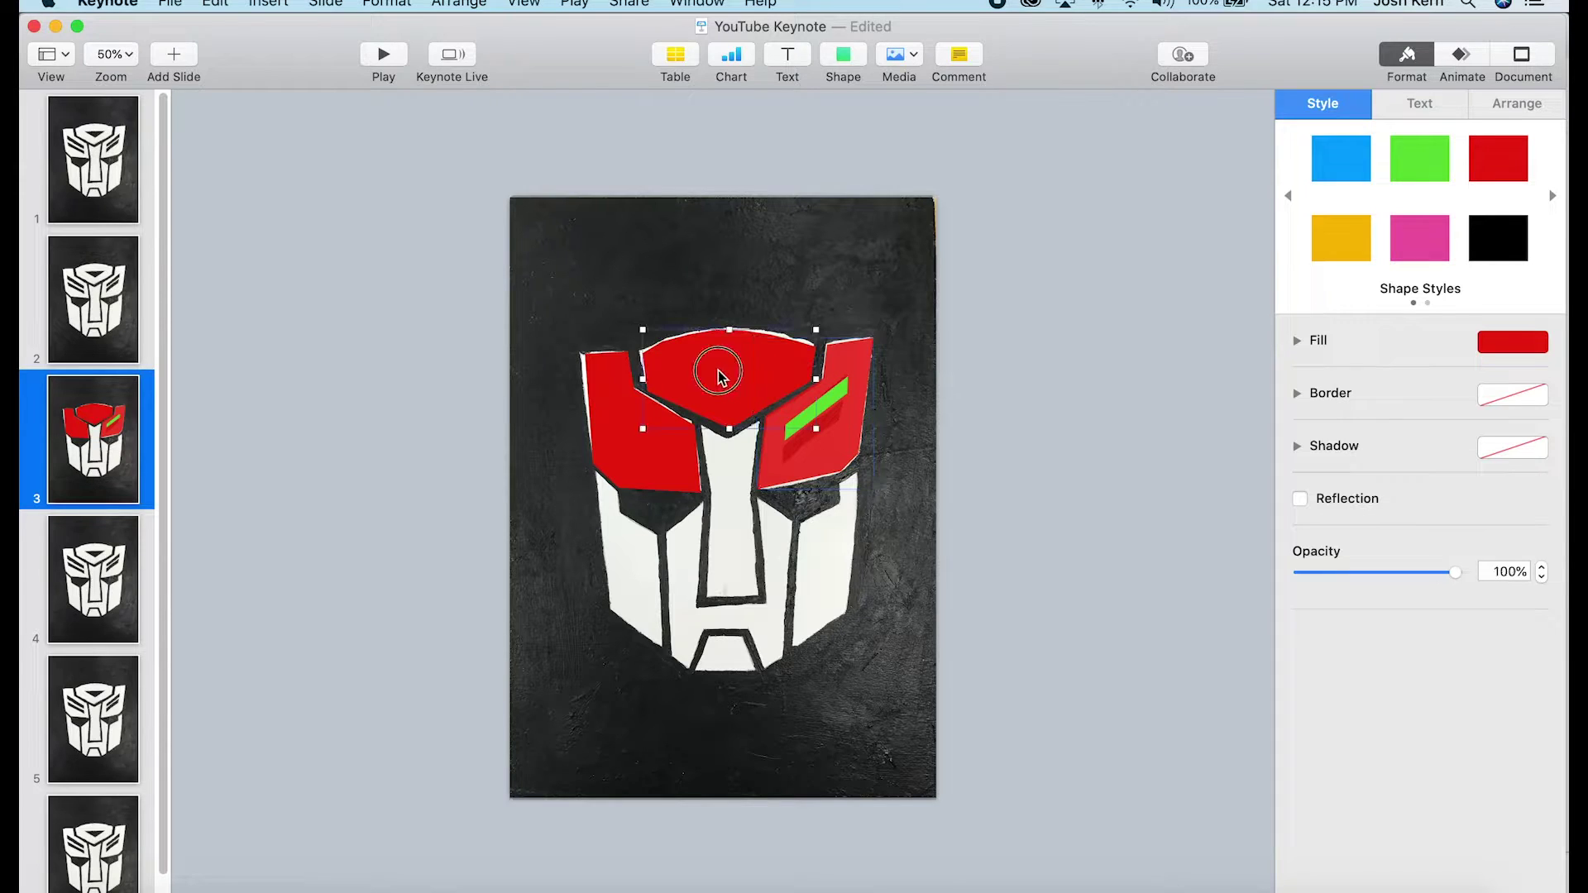
# Subtract the green stripe from the red right brow shape to cut it out of the panel.
pyautogui.click(856, 381)
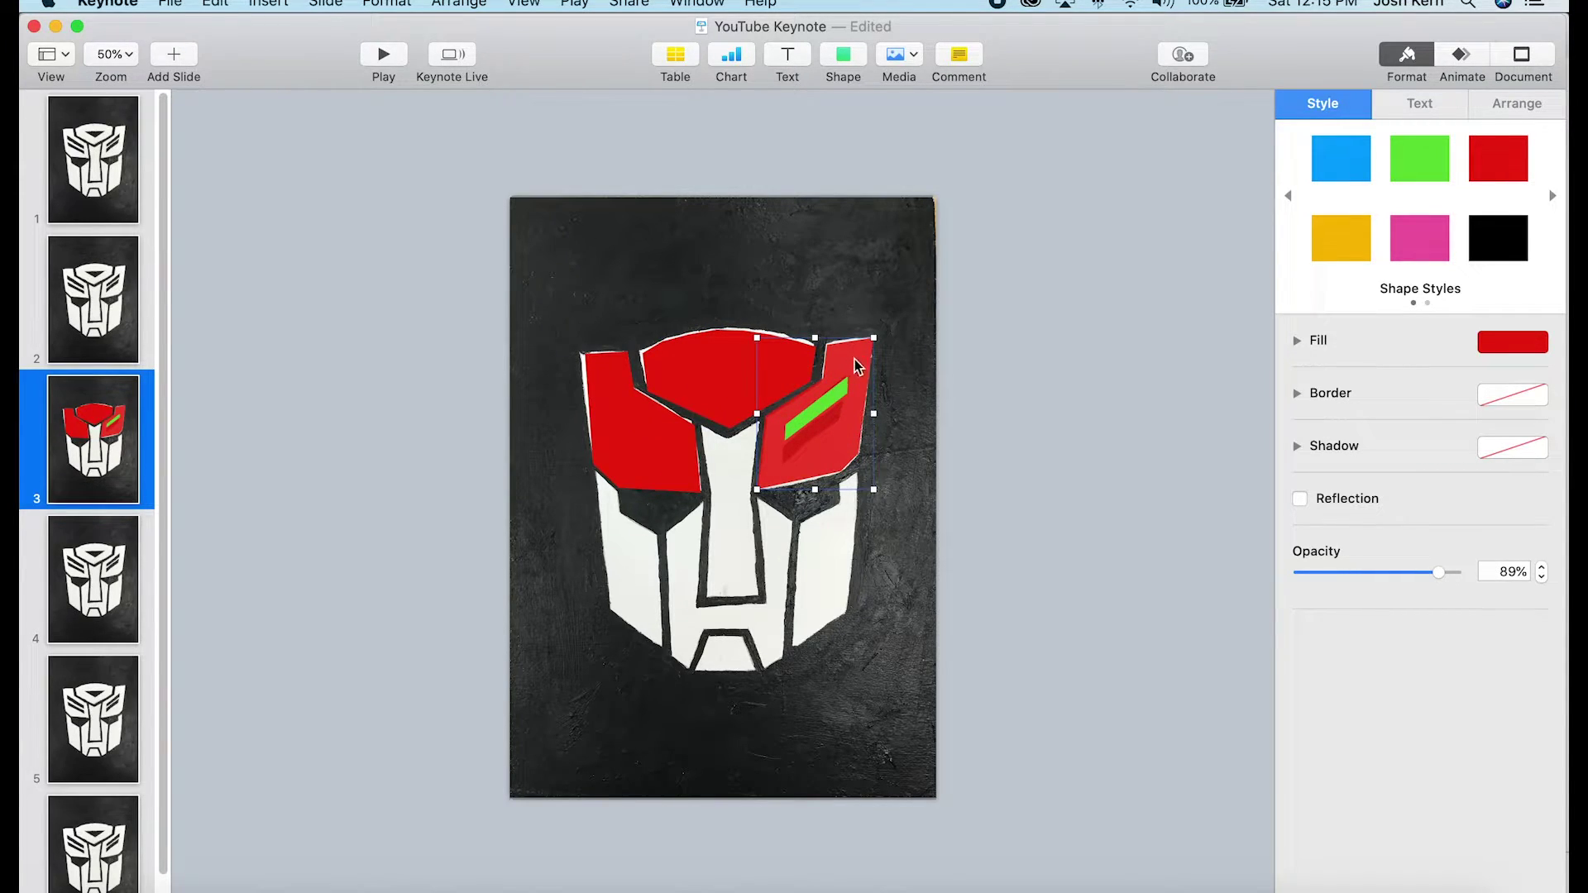
pyautogui.keyDown('shift'); pyautogui.click(831, 407); pyautogui.keyUp('shift')
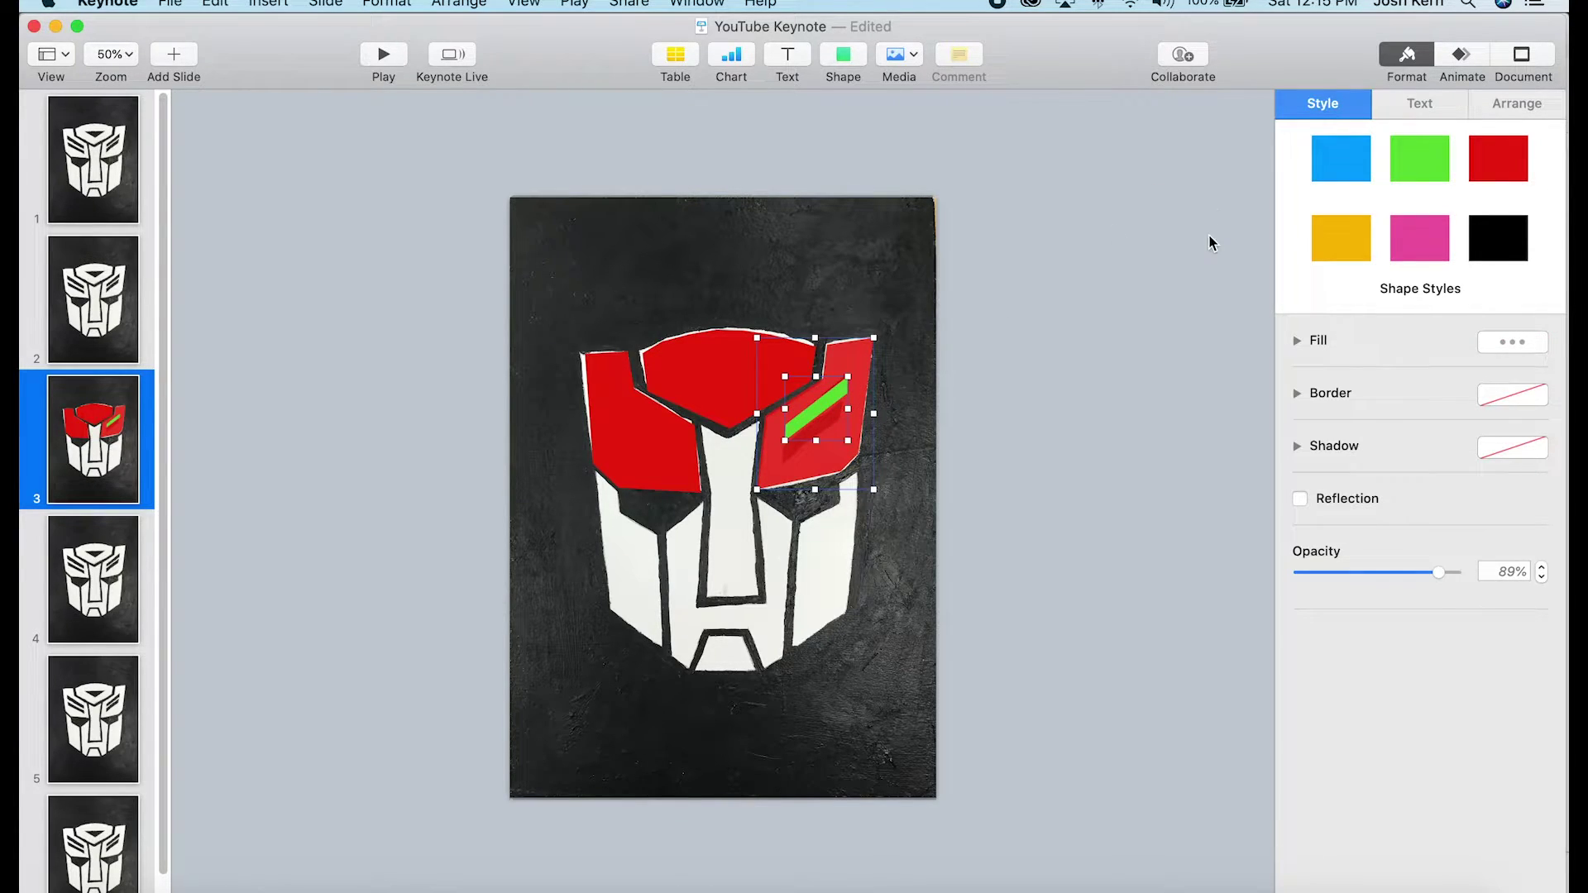
pyautogui.click(1516, 106)
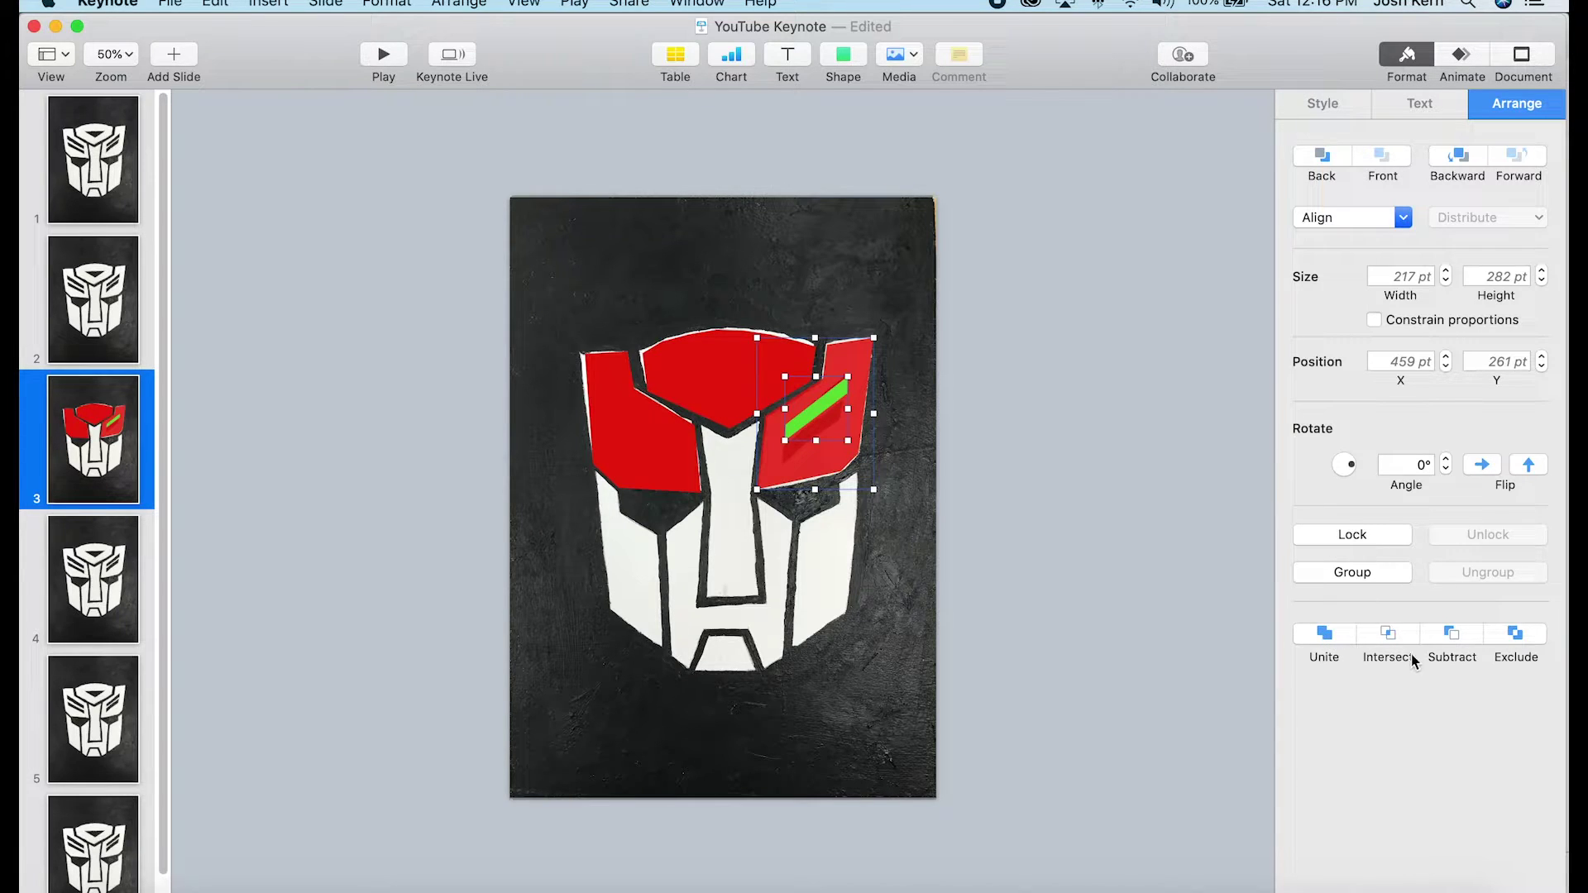
pyautogui.click(1459, 639)
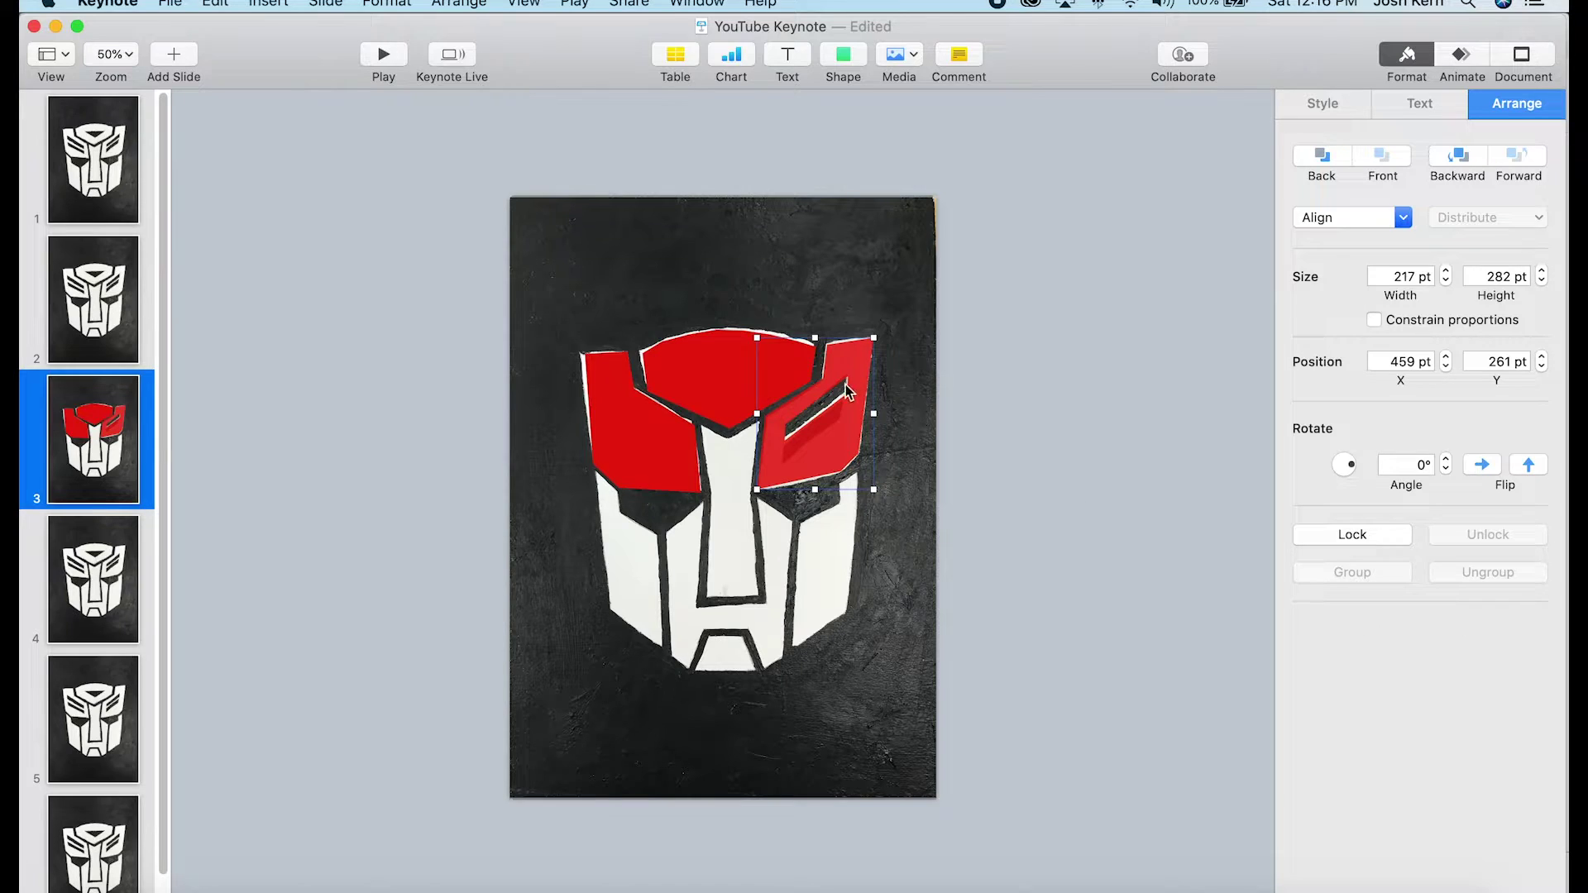
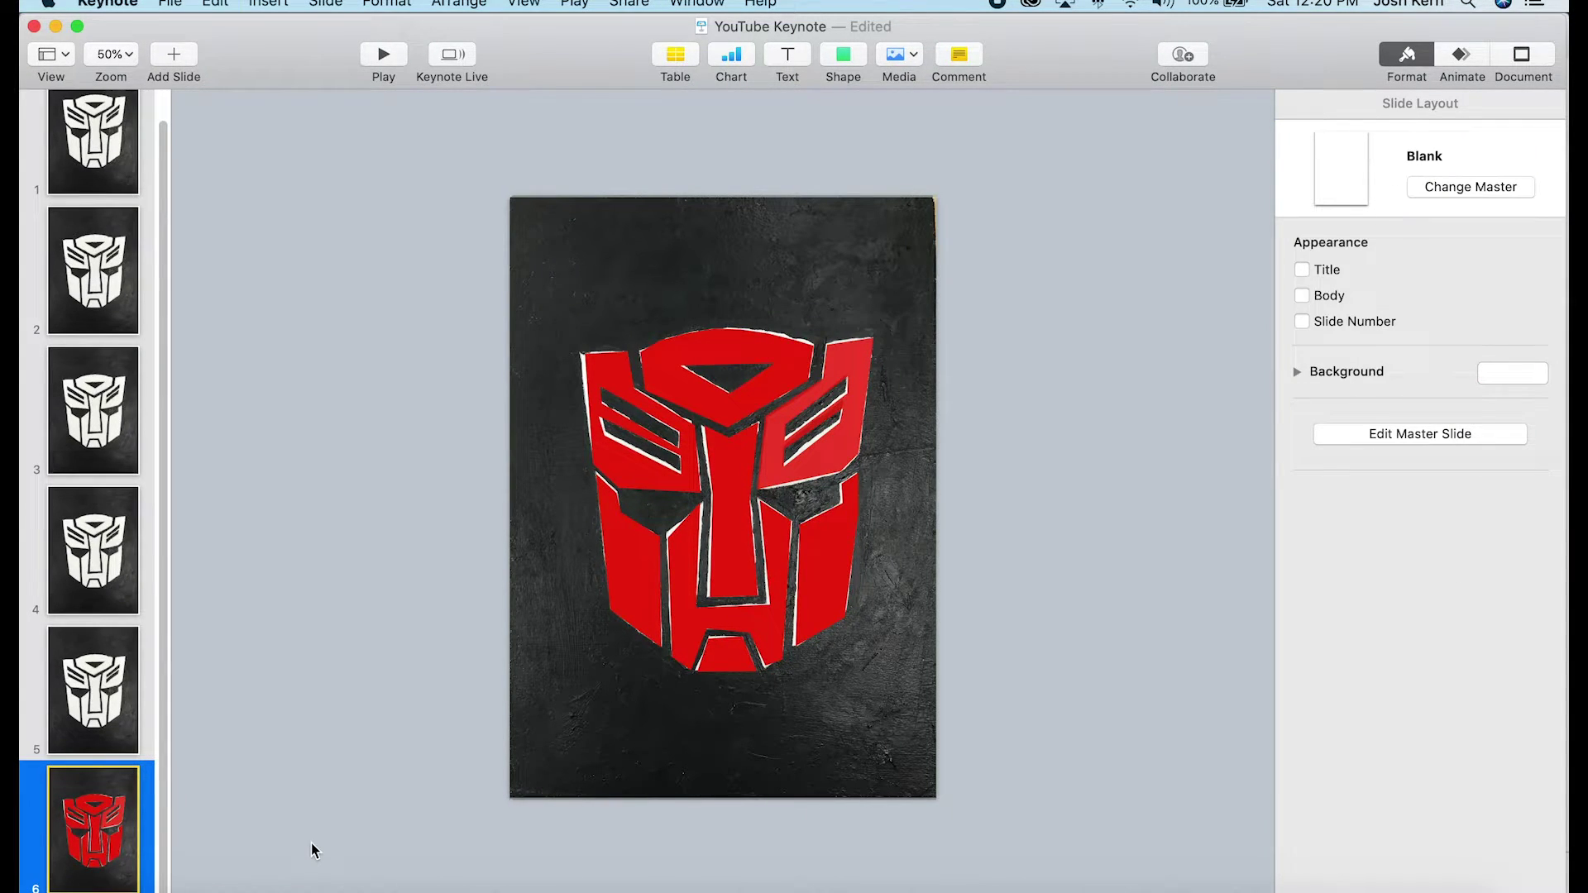
# Duplicate the slide with the fully traced red emblem and try moving the copy's left brow shape aside, undoing the move.
pyautogui.press('super+d')
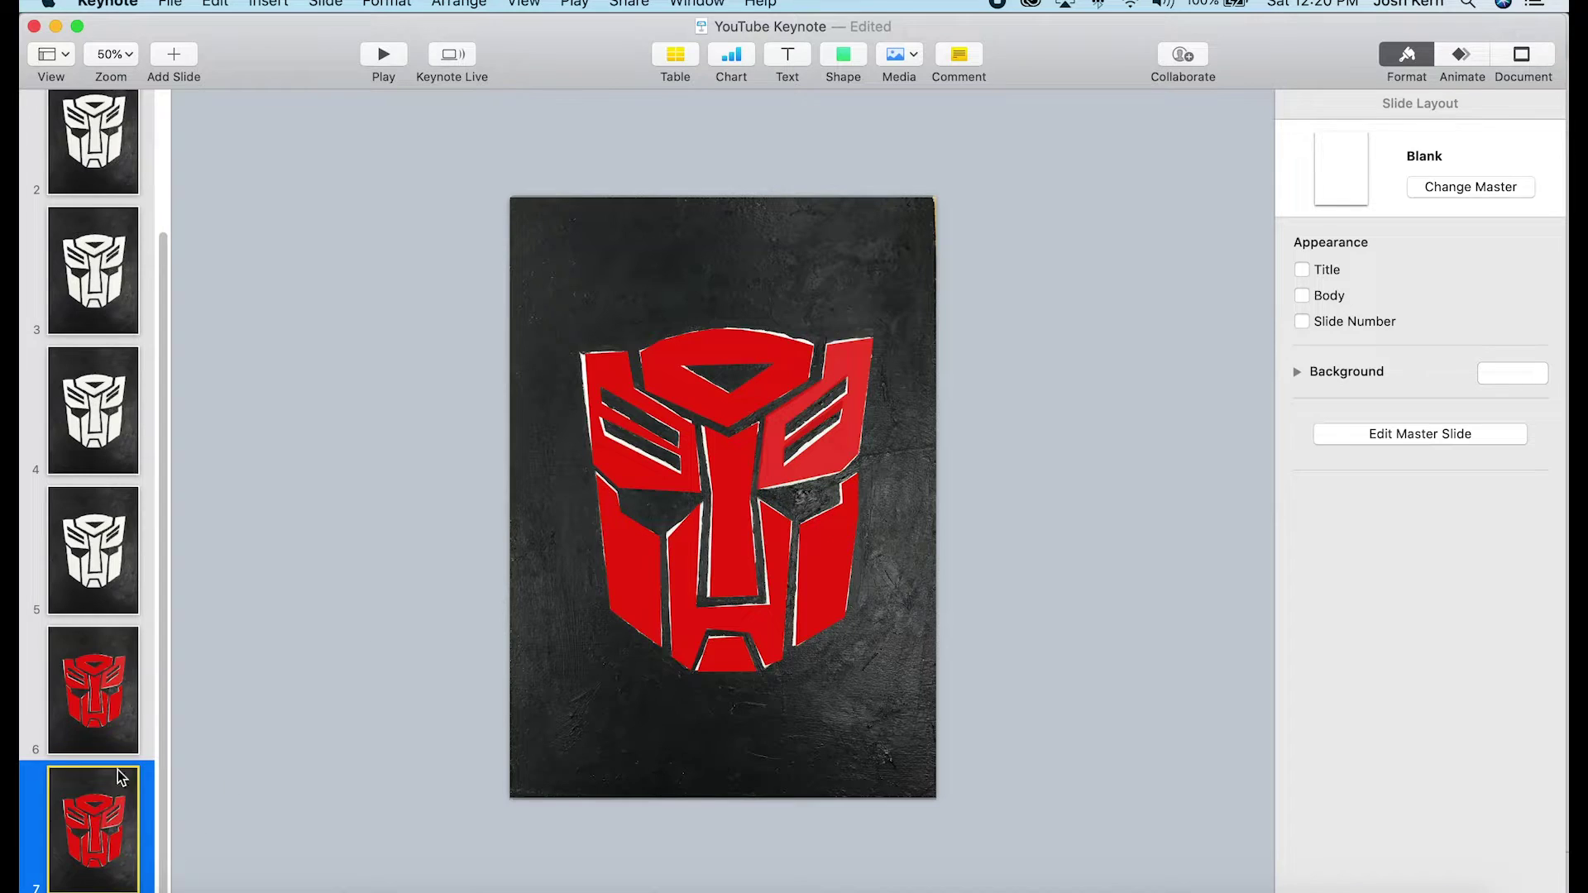
pyautogui.click(83, 714)
pyautogui.click(115, 817)
pyautogui.moveTo(645, 404); pyautogui.dragTo(568, 438)
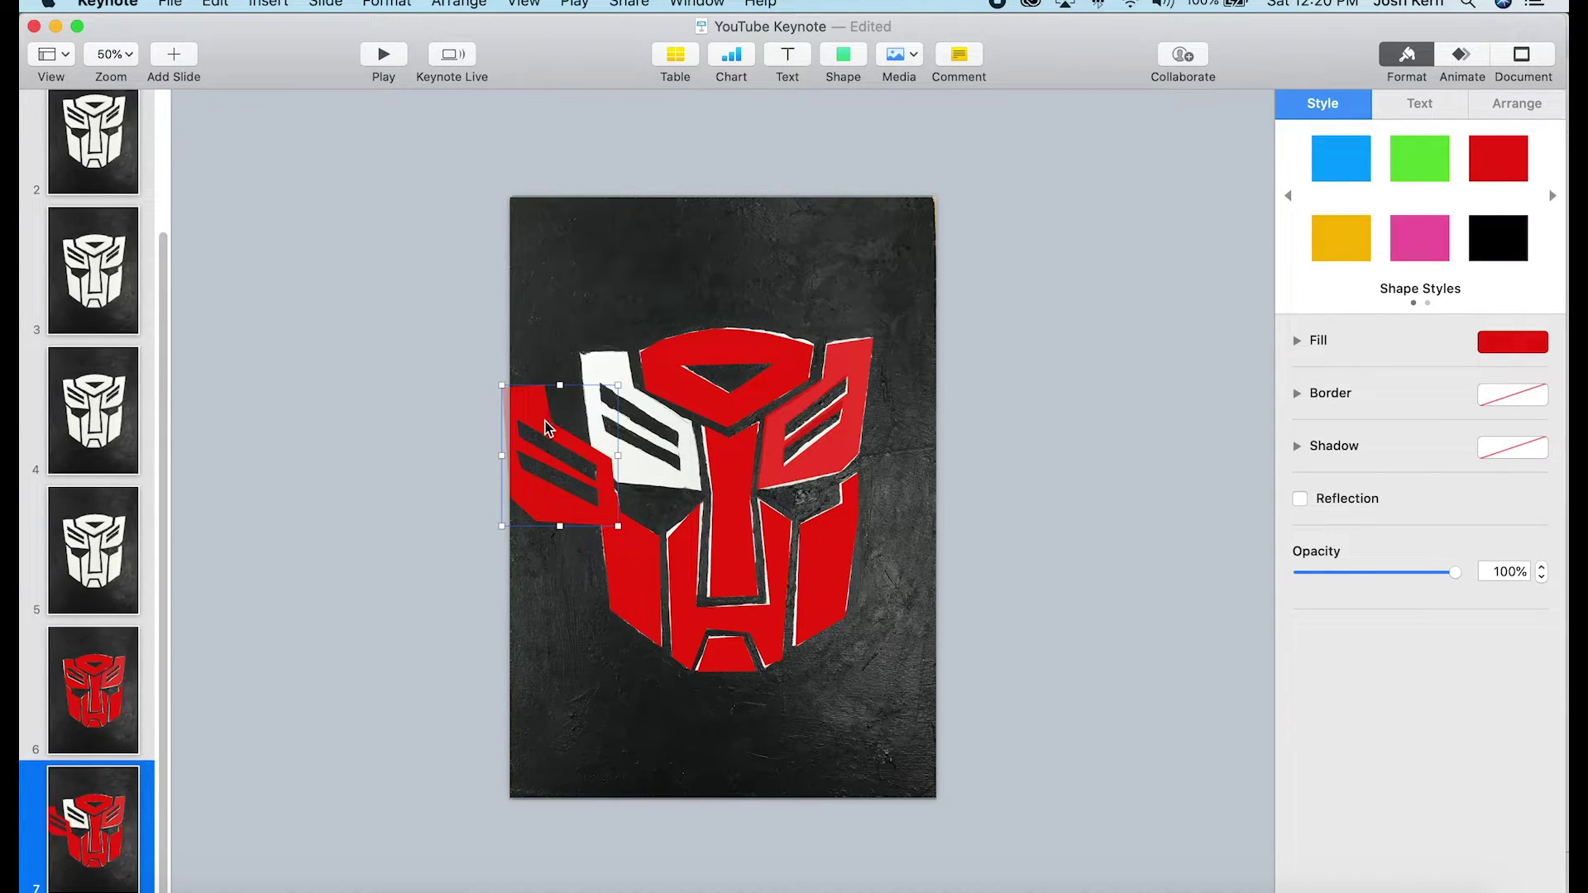
pyautogui.press('super+z')
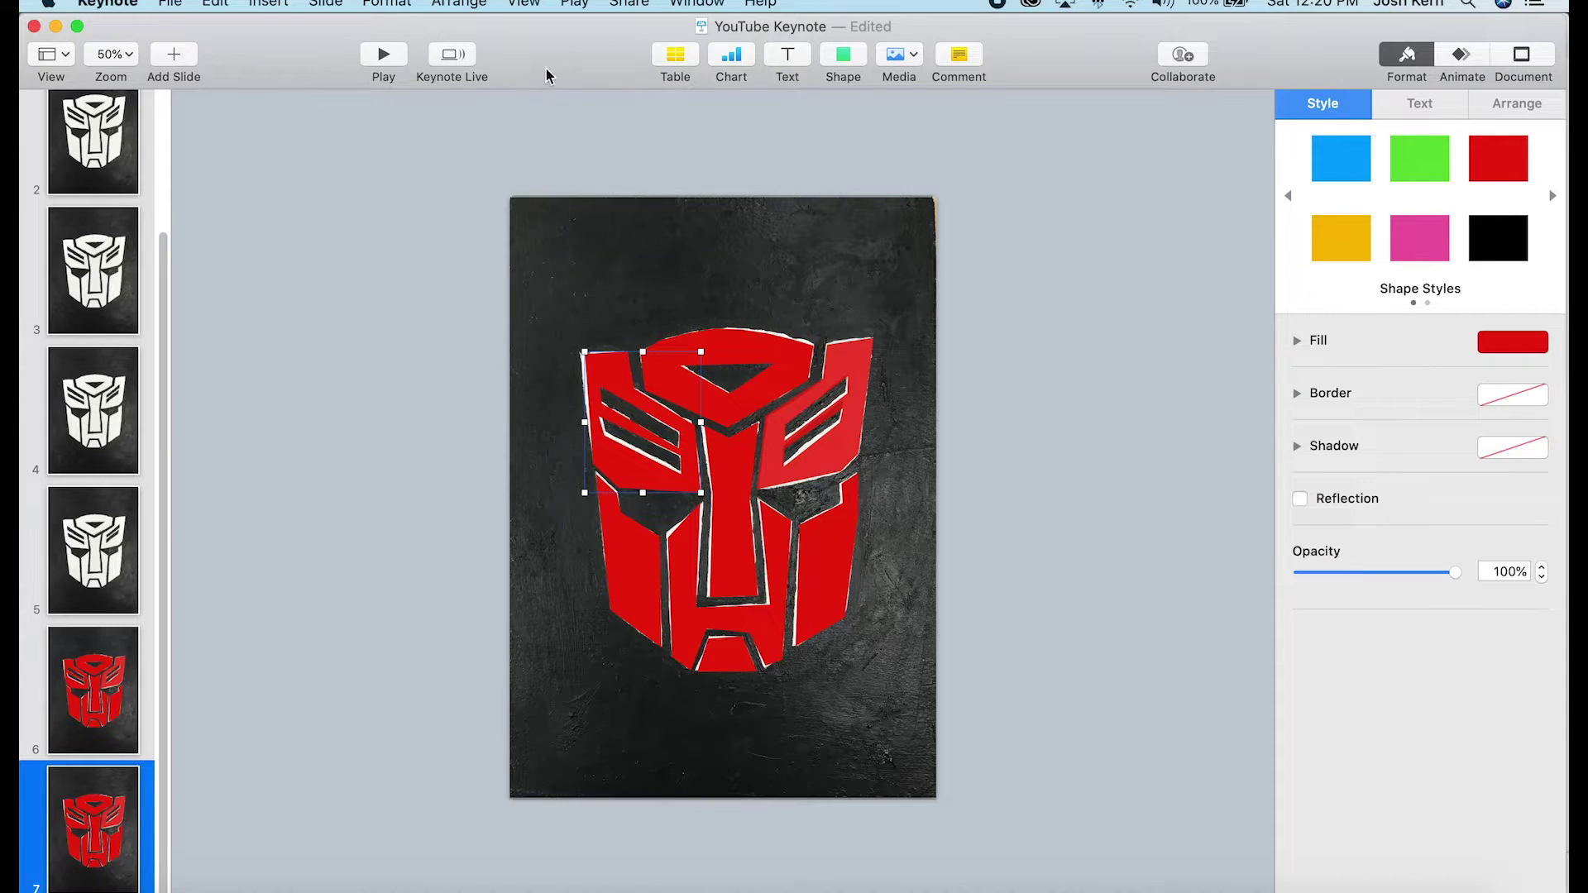
# Add a square, enlarge it to about 989 x 1206 pt to cover the slide, and apply the black shape style.
pyautogui.click(849, 58)
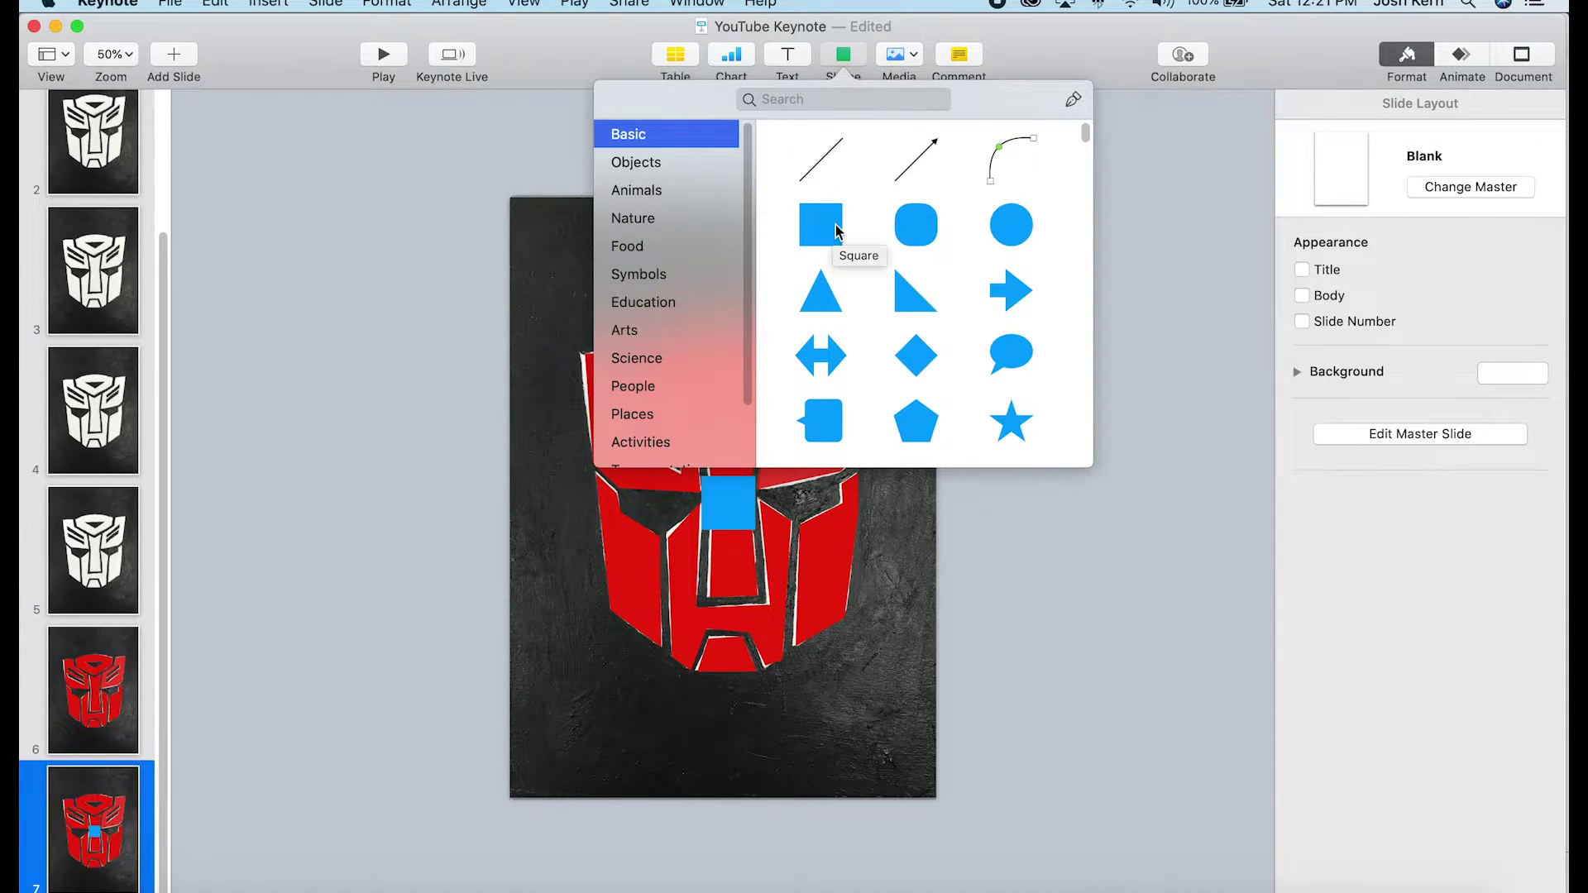
pyautogui.click(837, 231)
pyautogui.moveTo(755, 532); pyautogui.dragTo(1000, 814)
pyautogui.click(1498, 238)
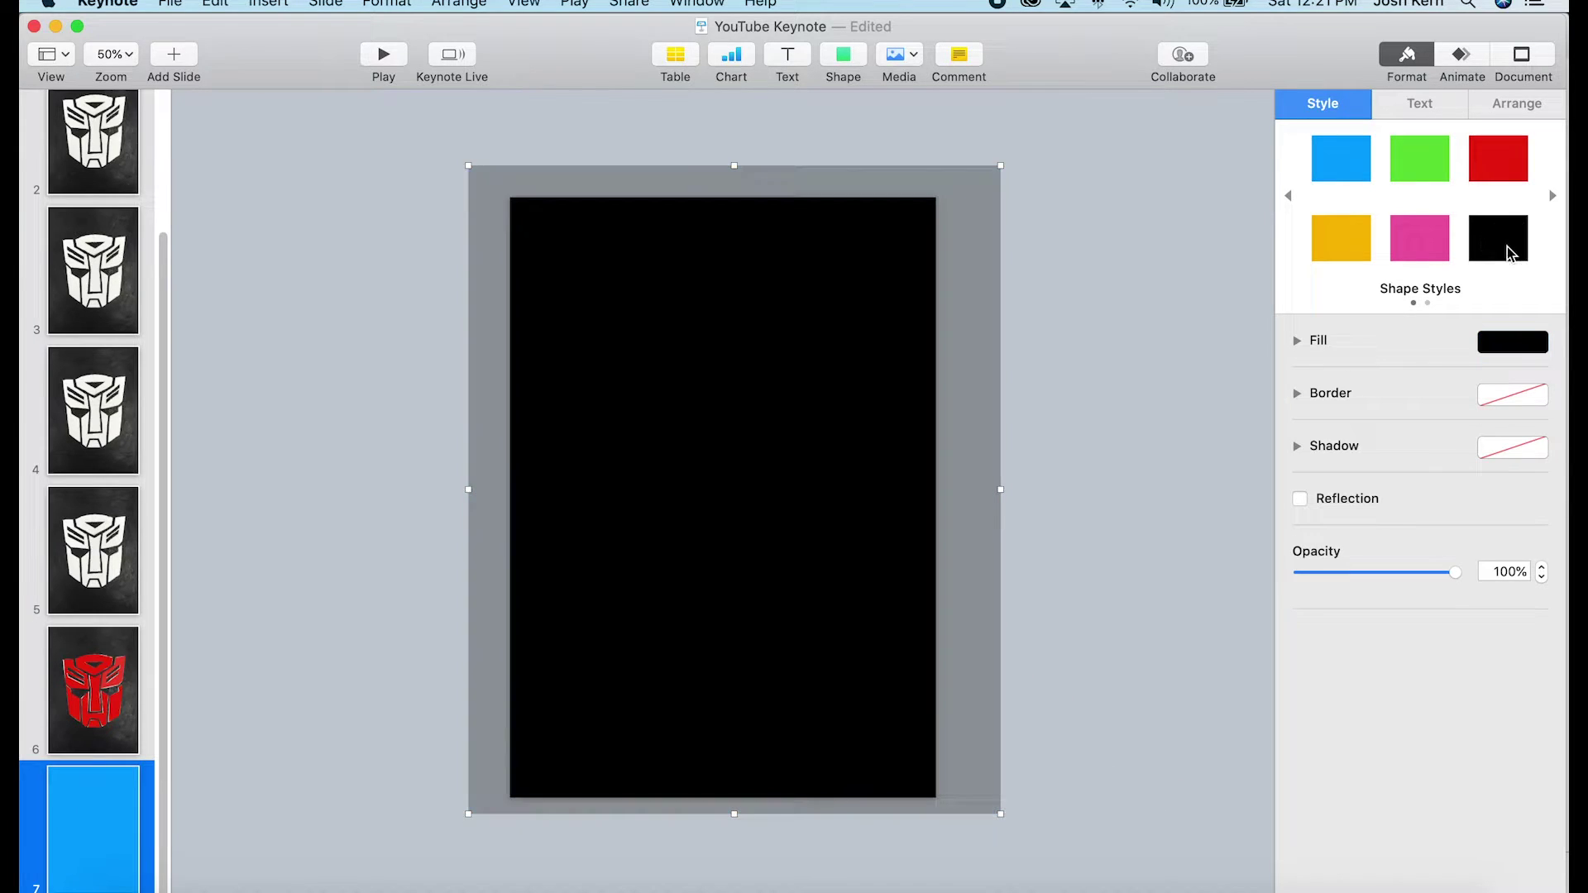
# Send the black rectangle and the emblem photo to the back so the red shapes lie on black, and shift the rectangle slightly sideways.
pyautogui.click(1517, 105)
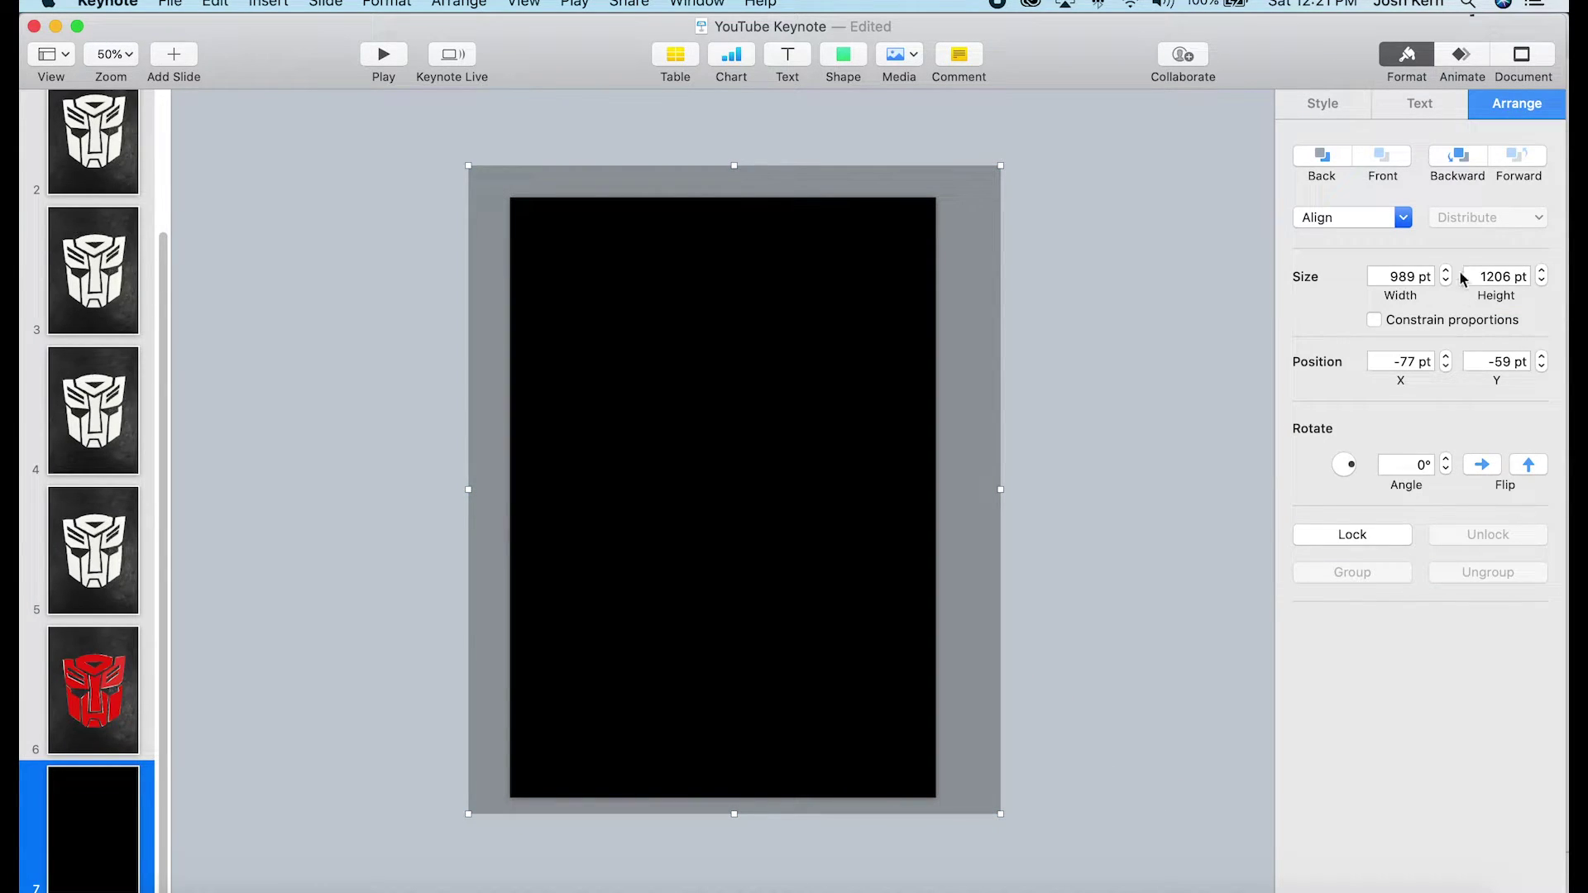
pyautogui.click(1321, 157)
pyautogui.click(1393, 168)
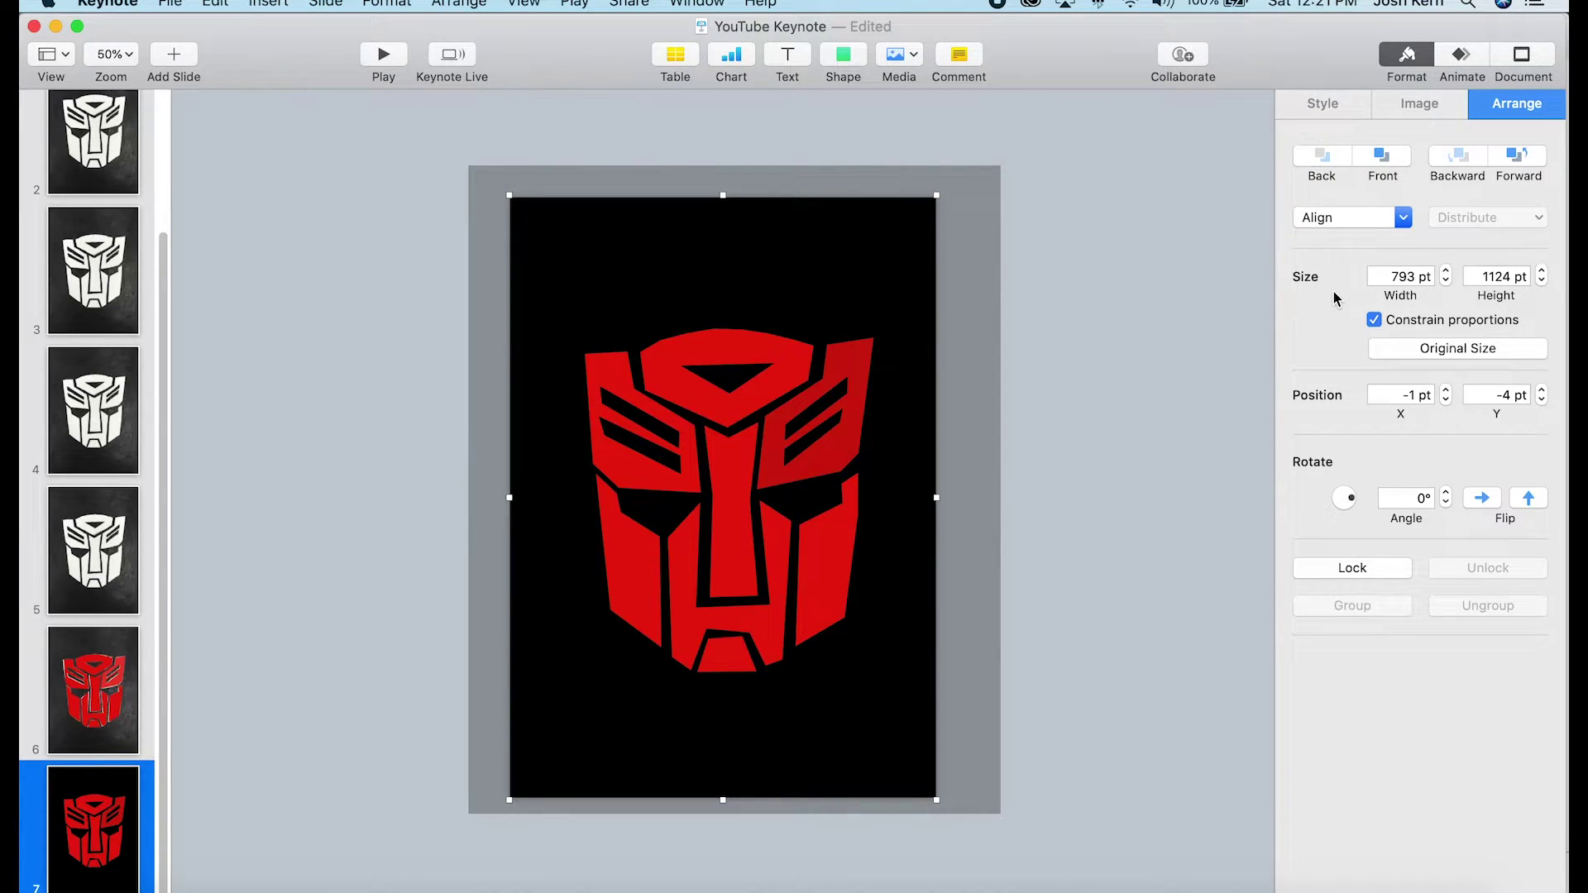
pyautogui.click(833, 273)
pyautogui.moveTo(833, 273); pyautogui.dragTo(935, 319)
pyautogui.click(1113, 370)
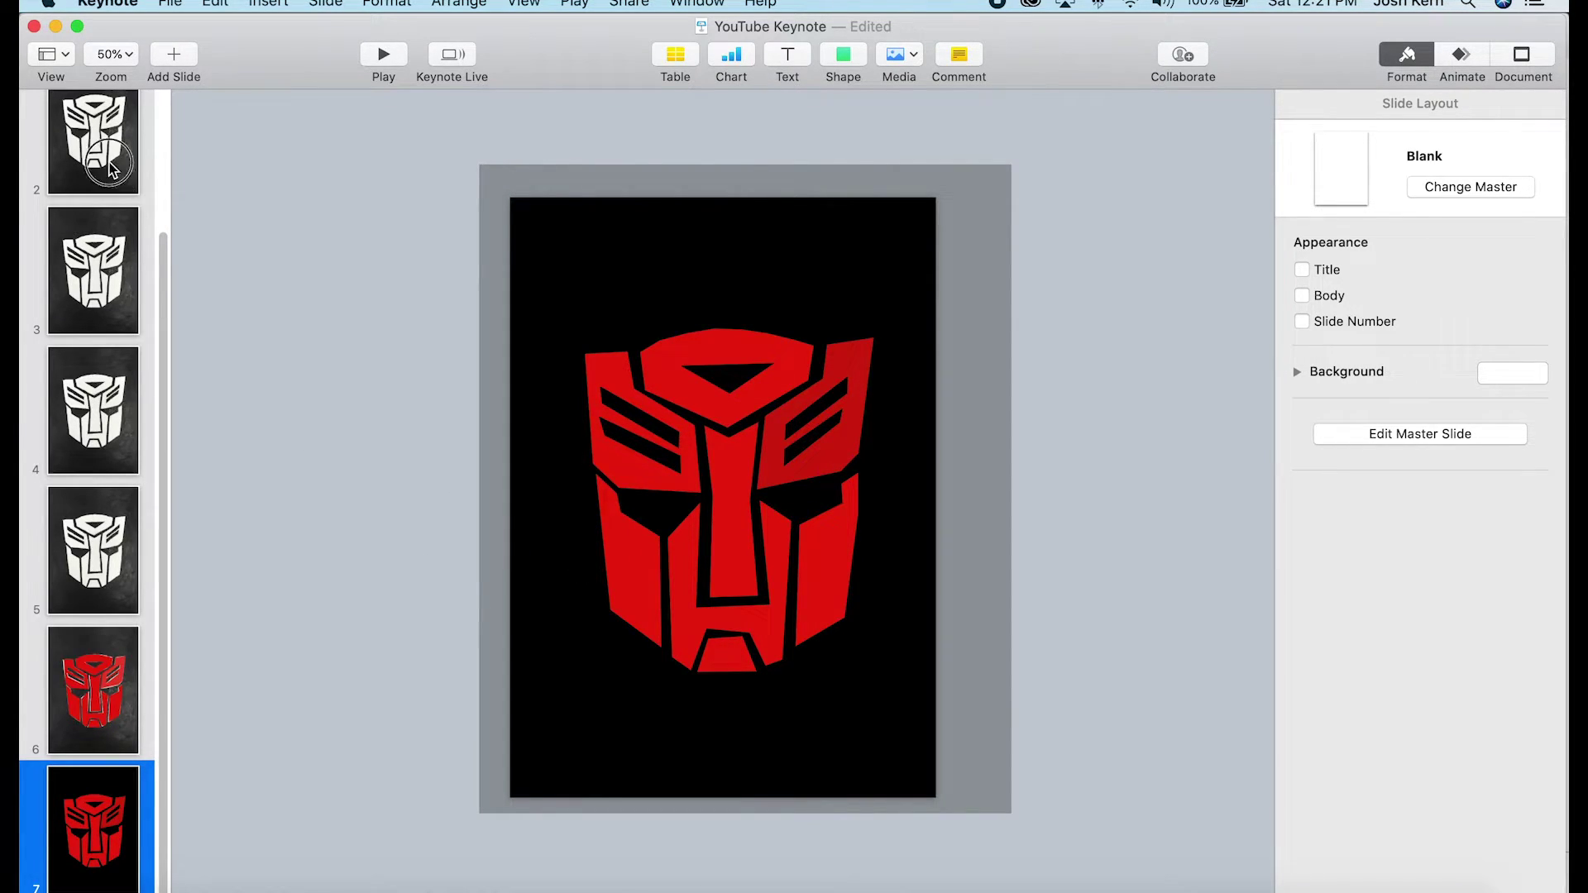
# Delete the two surplus white-emblem slides directly before the slide with the traced red emblem.
pyautogui.click(106, 490)
pyautogui.scroll(2, 106, 490)
pyautogui.click(88, 560)
pyautogui.press('Delete')
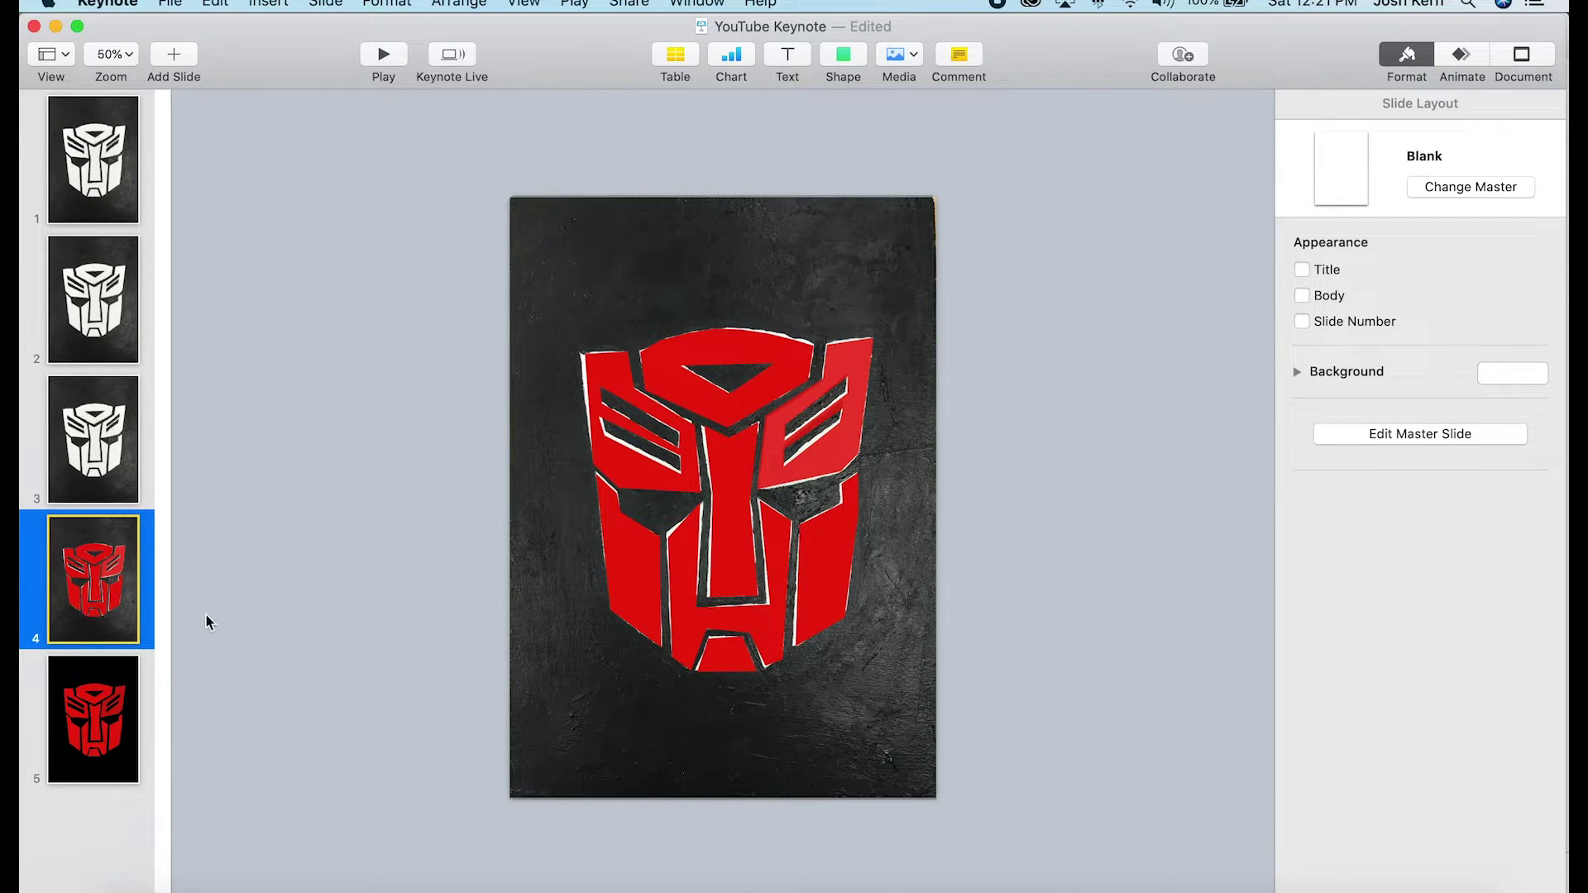
# Check the remaining slides and duplicate the one with the red emblem on black.
pyautogui.click(104, 696)
pyautogui.click(121, 576)
pyautogui.click(116, 434)
pyautogui.click(99, 578)
pyautogui.click(95, 722)
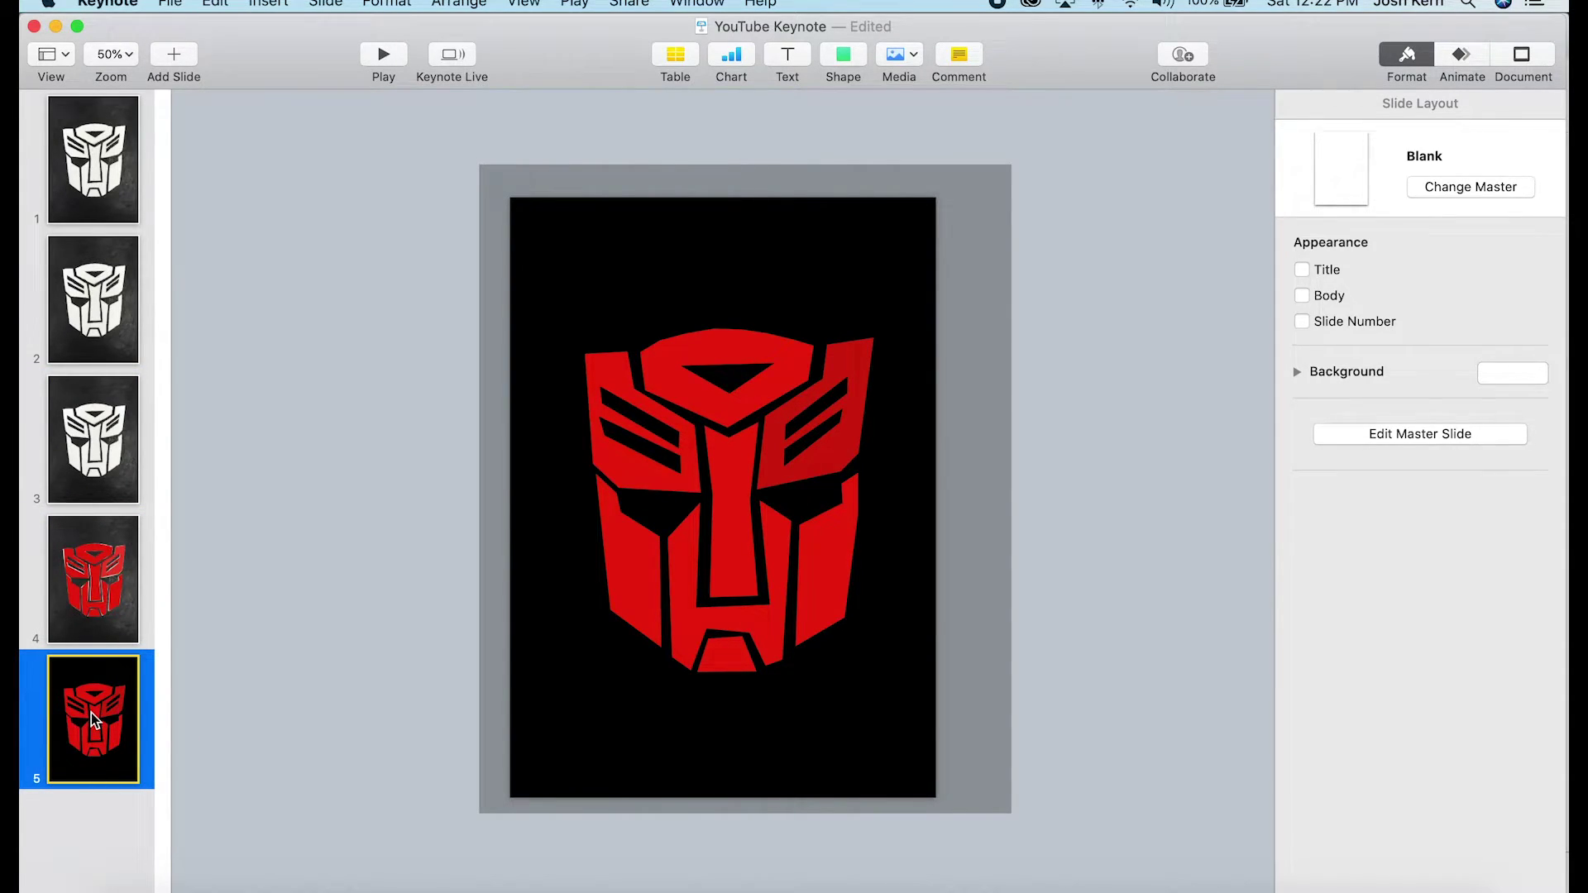
pyautogui.press('super+d')
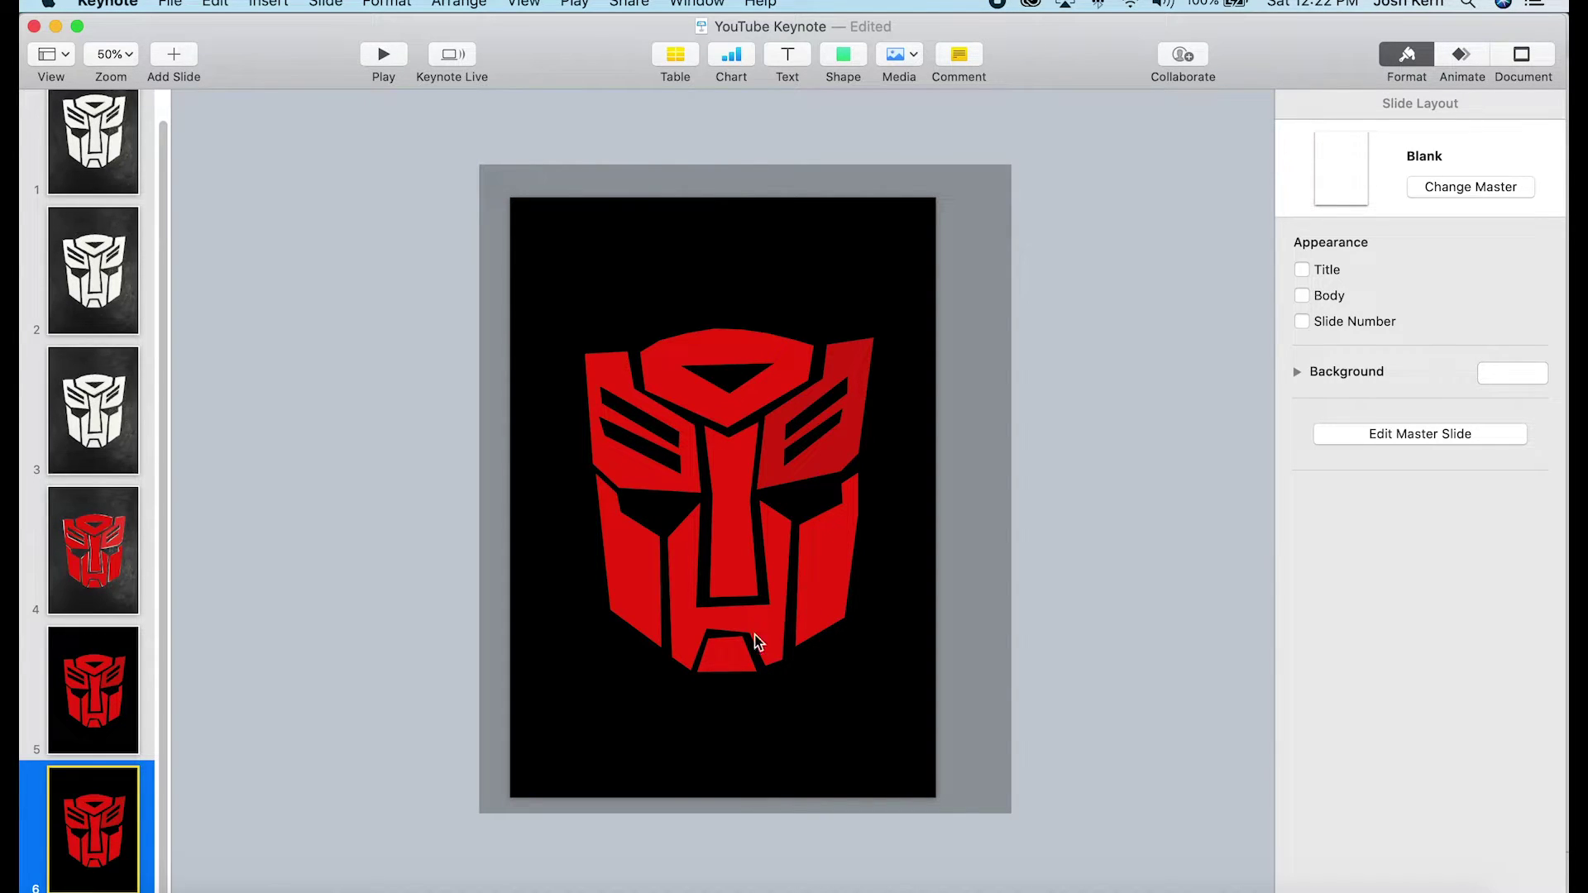
# On the duplicated slide, apply the blue shape style to the right cheek and the green style to the right brow.
pyautogui.click(739, 656)
pyautogui.click(840, 559)
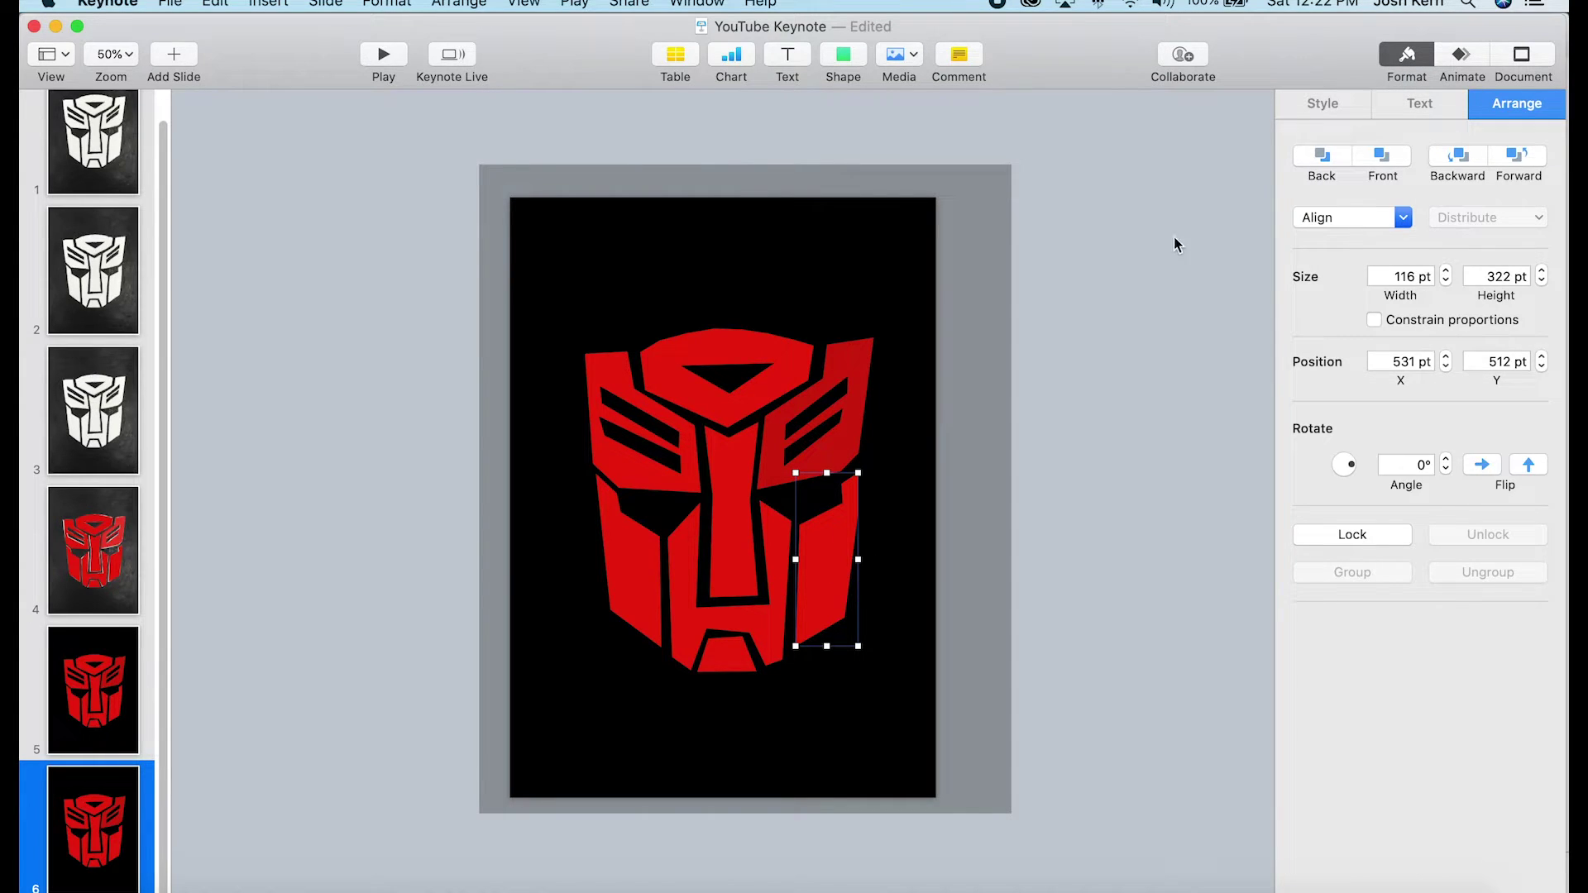
pyautogui.click(1427, 61)
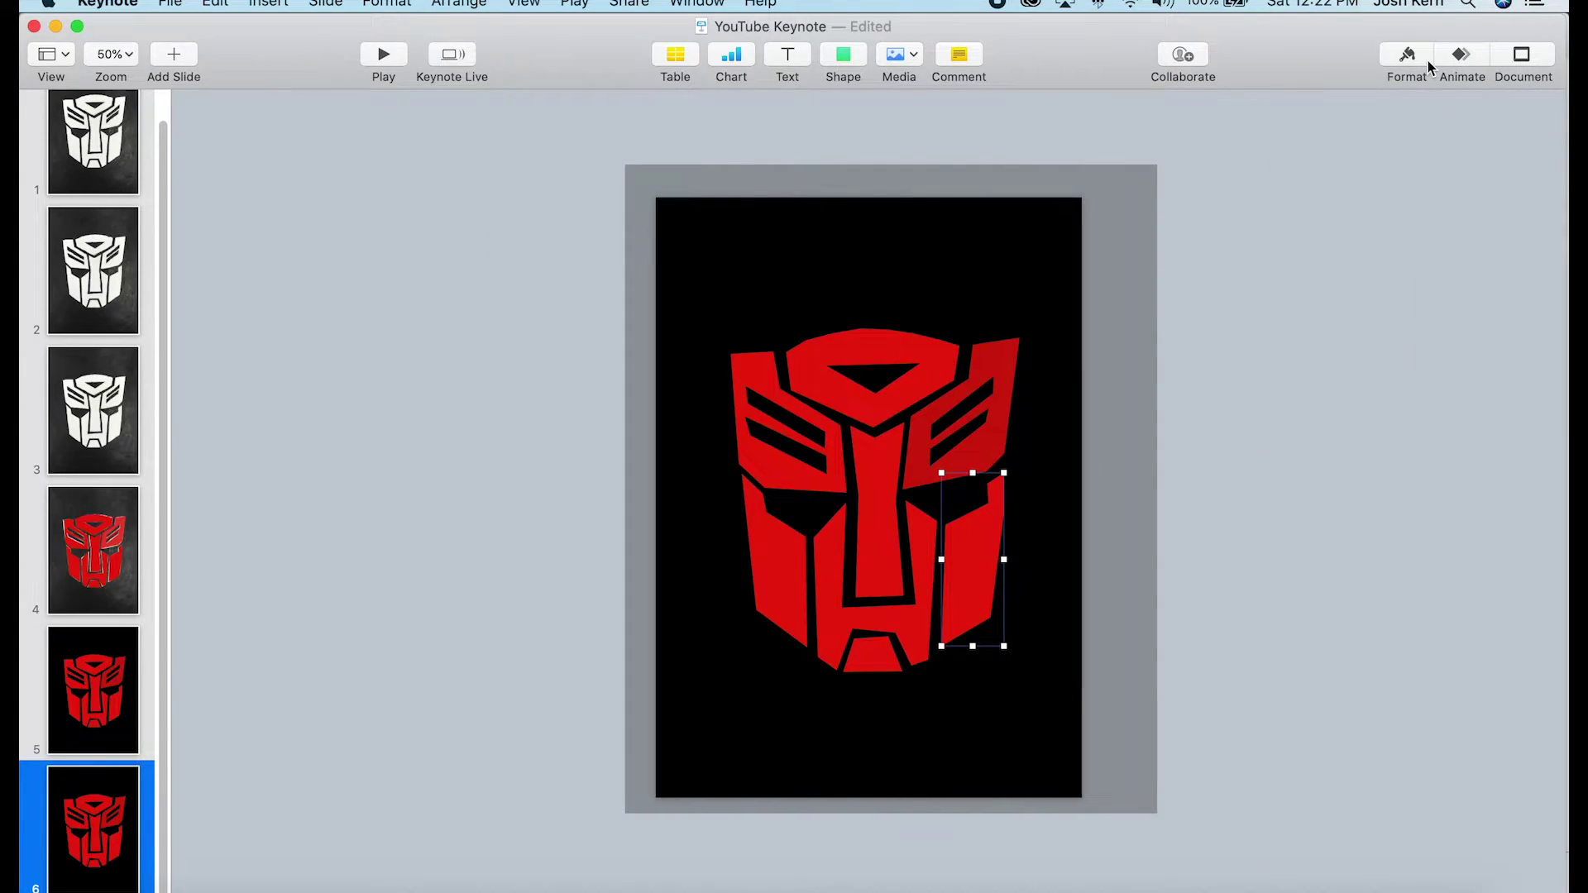
pyautogui.click(1428, 61)
pyautogui.click(1333, 101)
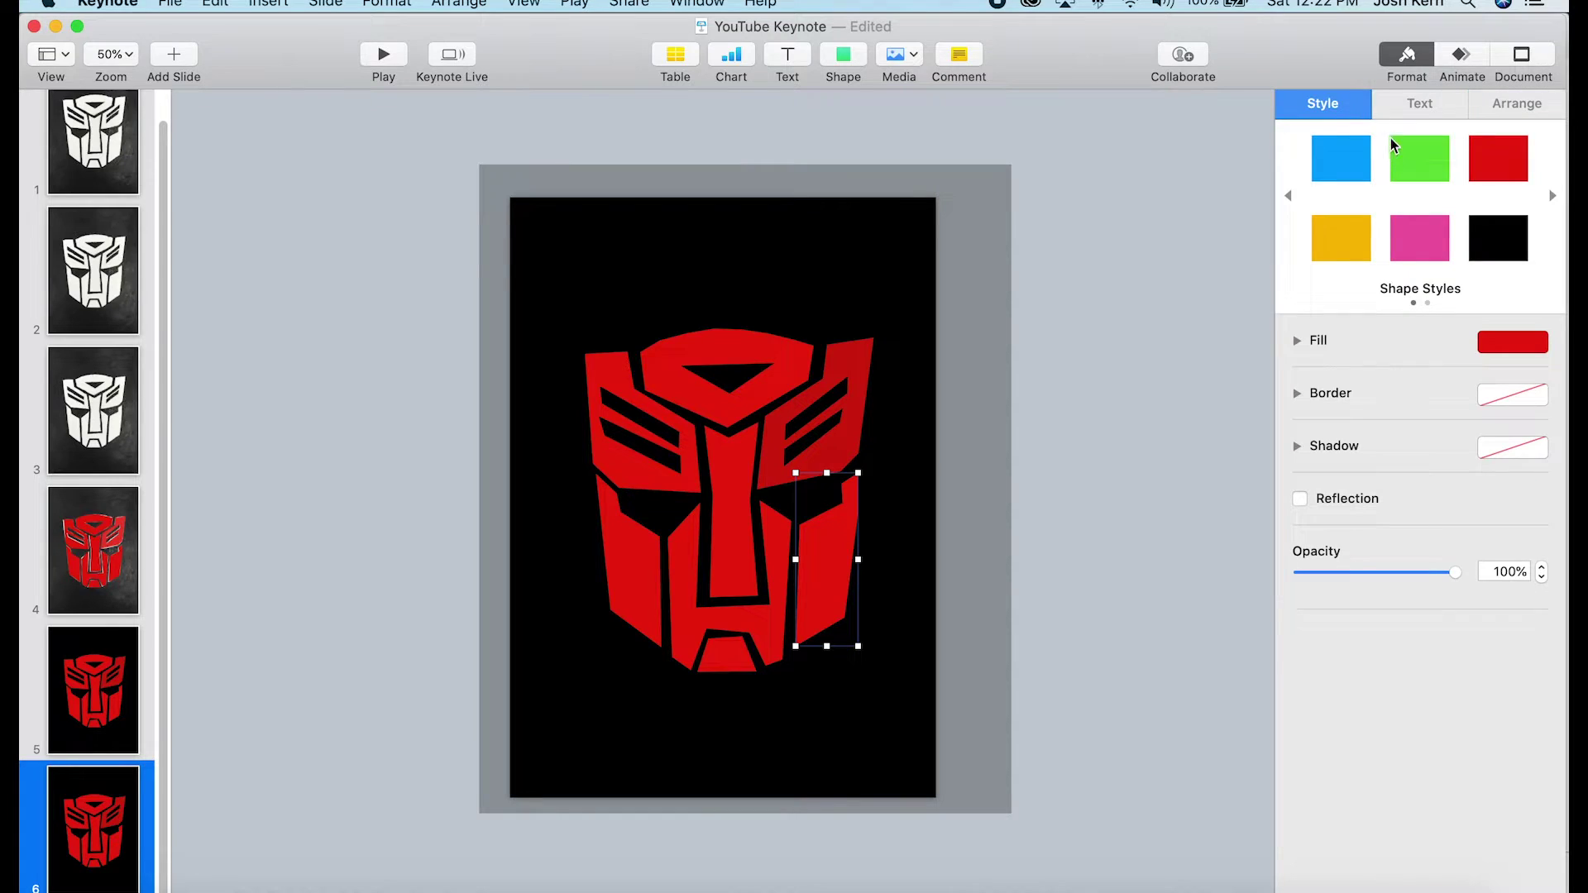
pyautogui.click(1356, 175)
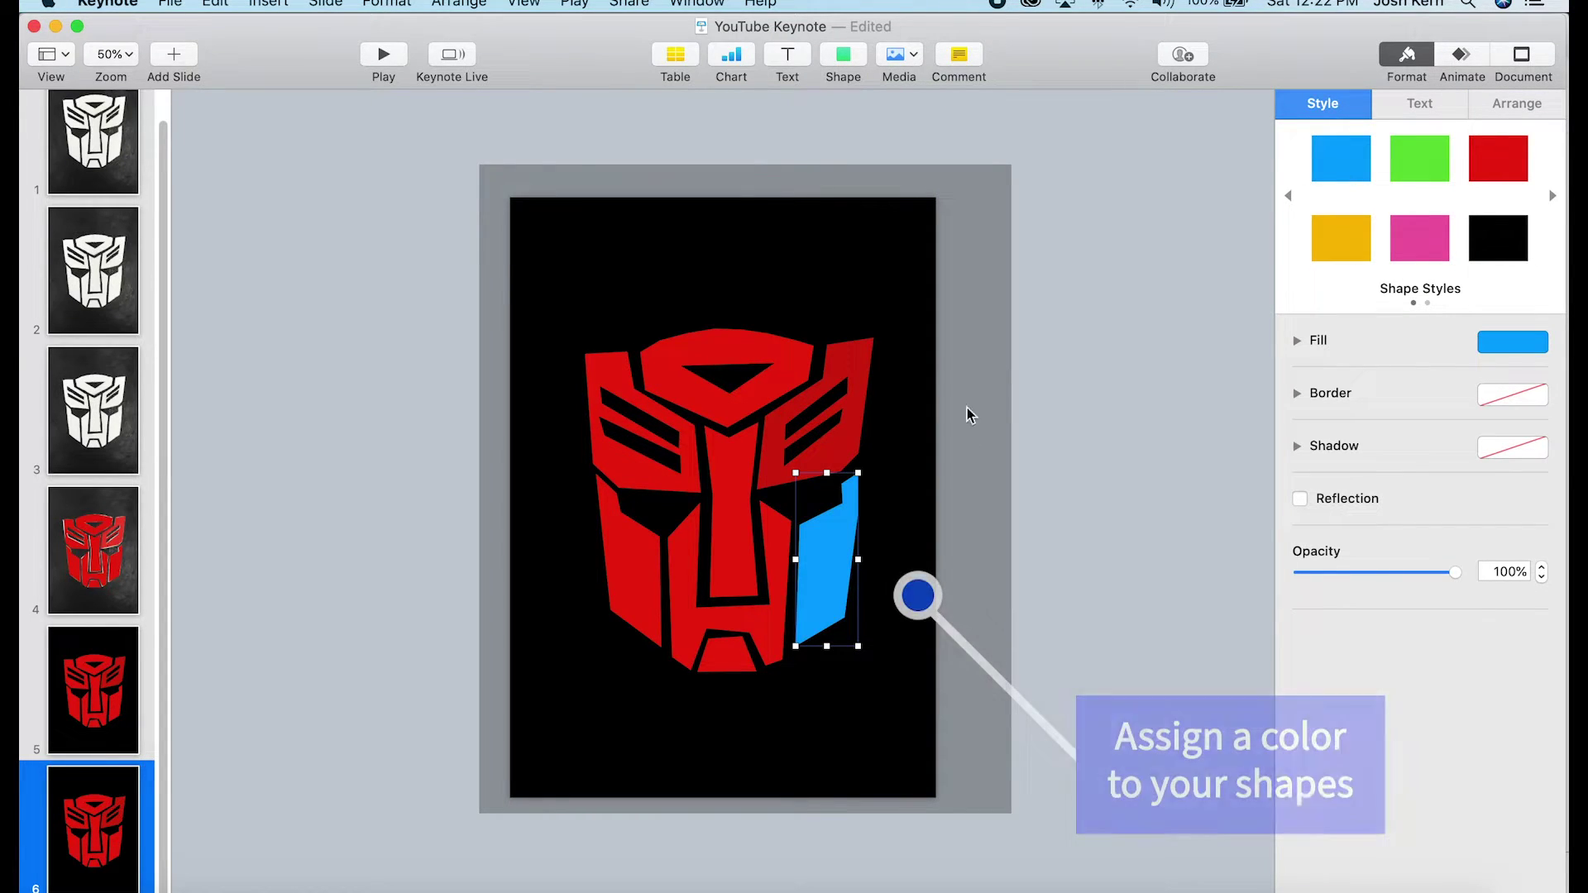
pyautogui.click(843, 450)
pyautogui.click(1419, 158)
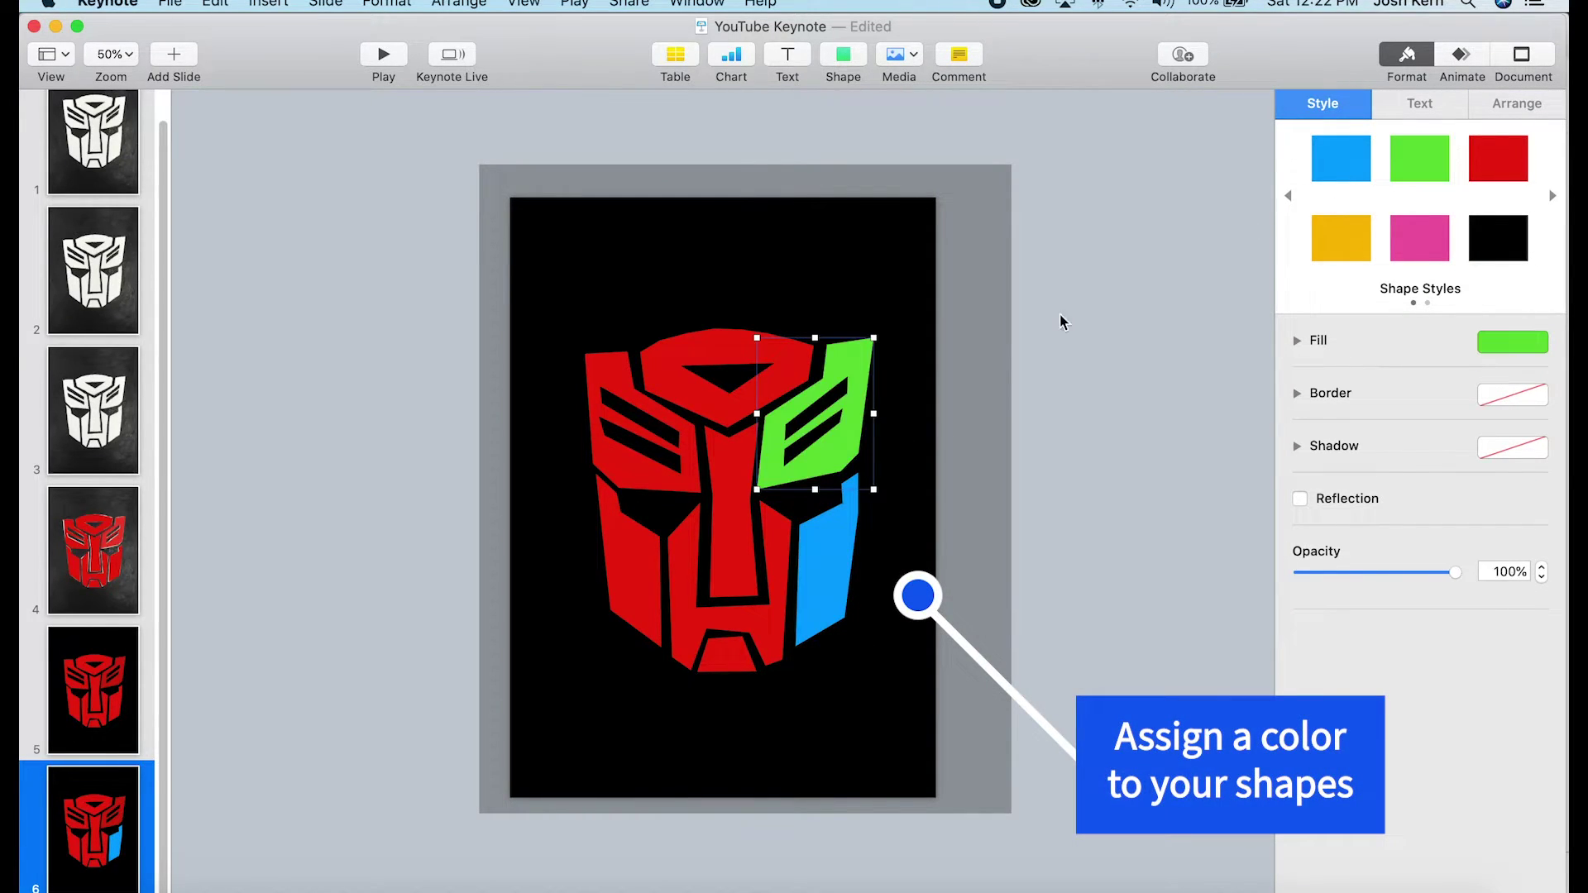
# Apply the blue shape style to the left brow, yellow to the left cheek and green to the jaw frame.
pyautogui.click(653, 470)
pyautogui.click(1419, 237)
pyautogui.click(629, 562)
pyautogui.click(1340, 237)
pyautogui.click(727, 579)
pyautogui.click(1419, 158)
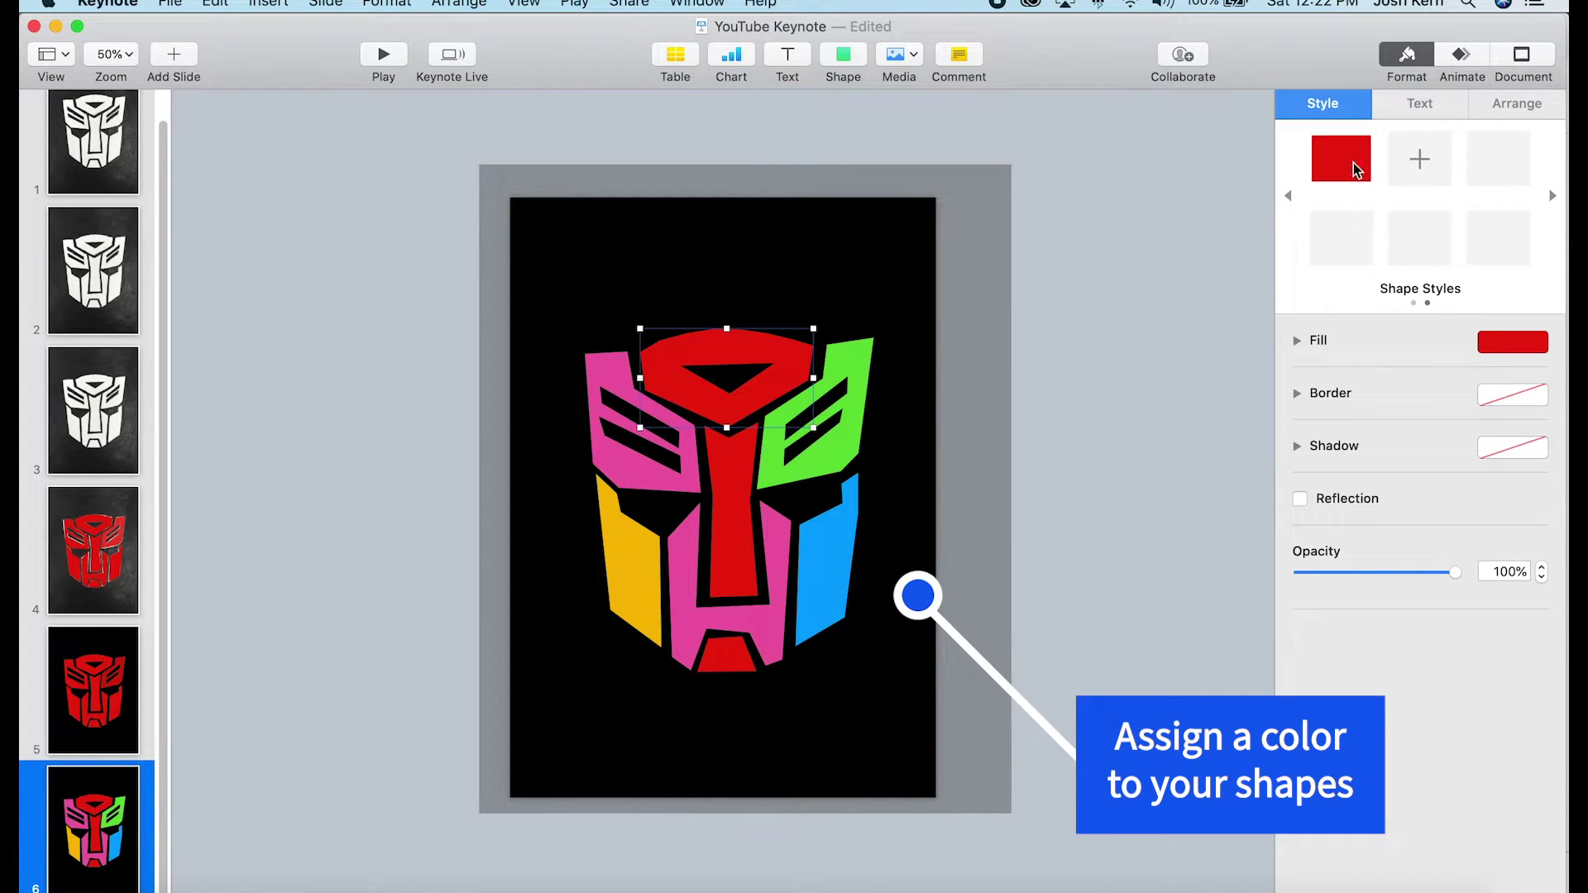
pyautogui.click(628, 413)
pyautogui.click(1341, 158)
# Duplicate the multicoloured slide and, on the copy, colour the forehead green, the right brow red and the left brow pink.
pyautogui.click(124, 829)
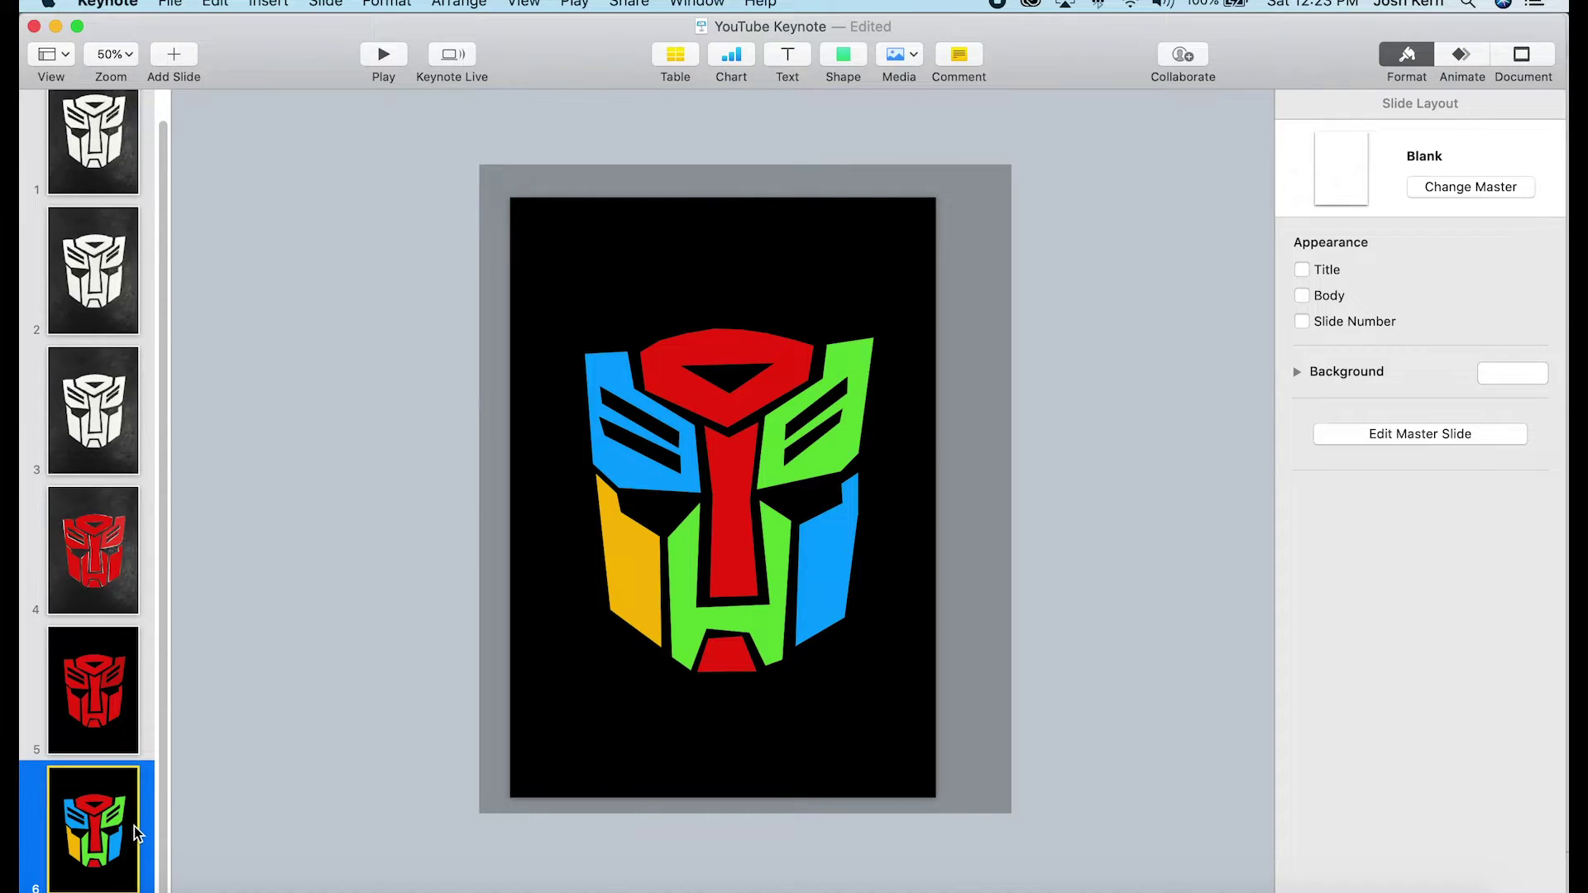
pyautogui.press('super+d')
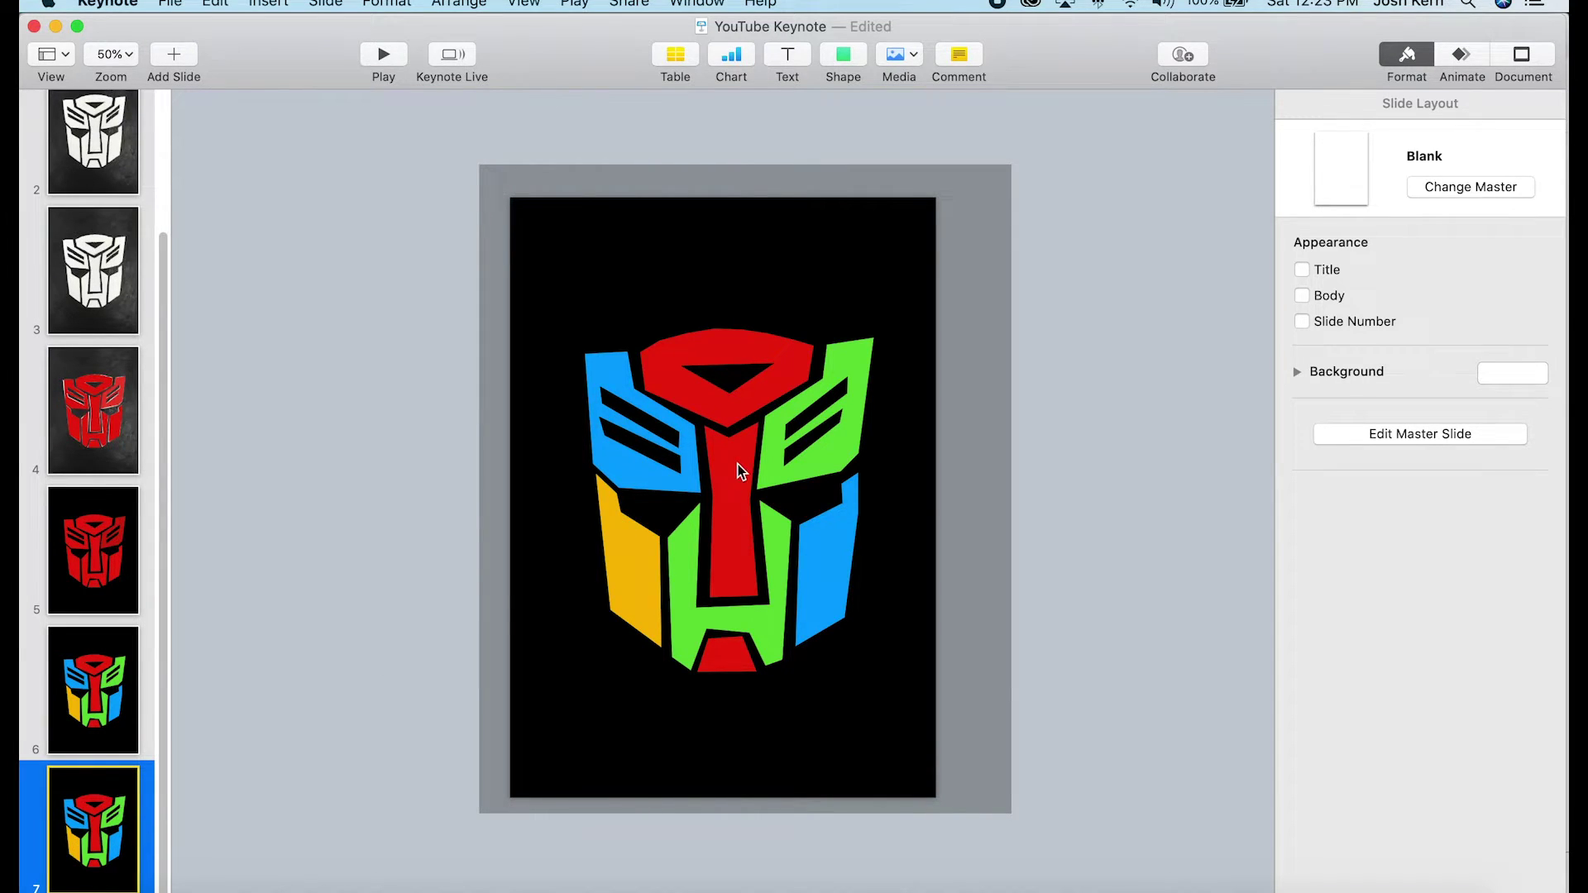
pyautogui.click(727, 348)
pyautogui.click(1419, 158)
pyautogui.click(629, 397)
pyautogui.click(1419, 238)
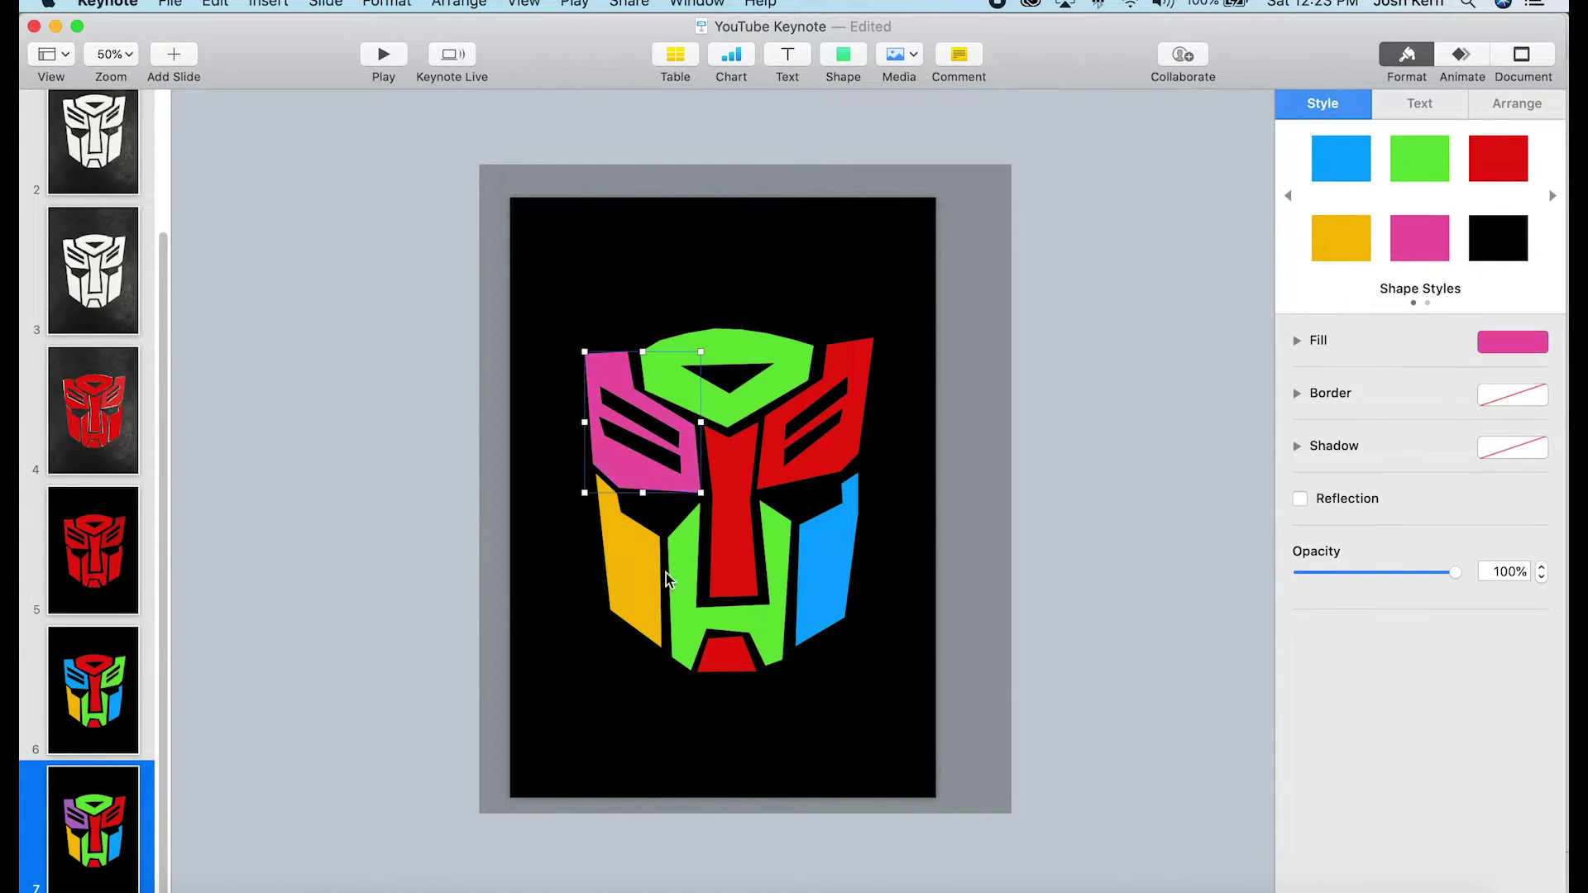
# Colour the nose pink, right cheek yellow, left cheek blue, jaw frame red and chin piece green, and move the chin piece slightly down.
pyautogui.click(727, 513)
pyautogui.click(1419, 237)
pyautogui.click(827, 563)
pyautogui.click(1340, 238)
pyautogui.click(731, 659)
pyautogui.click(1419, 158)
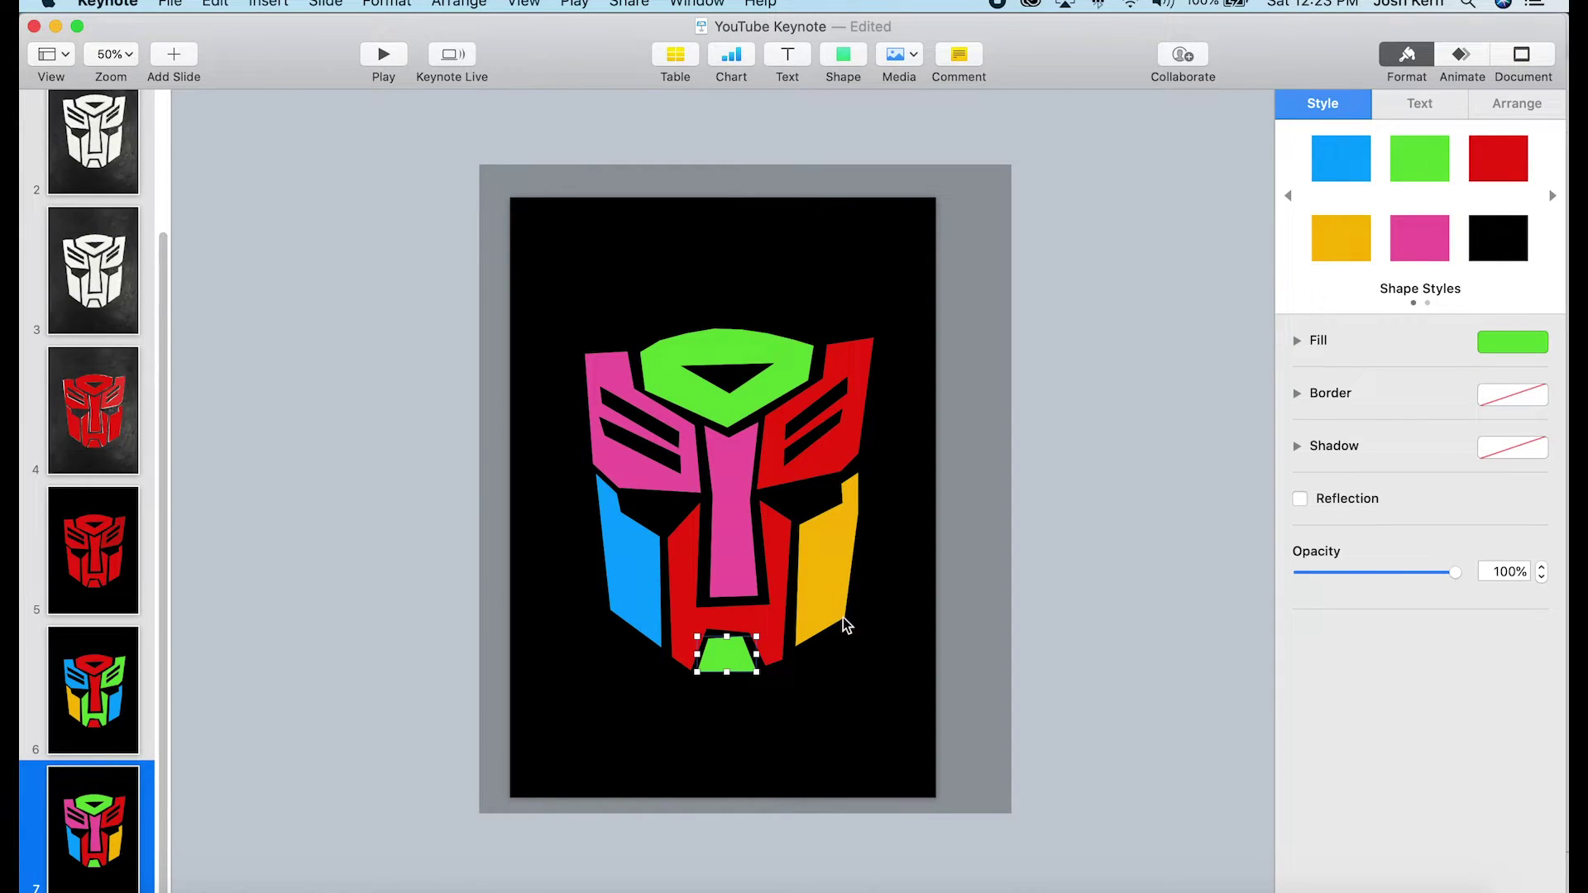
pyautogui.click(742, 662)
pyautogui.moveTo(742, 663); pyautogui.dragTo(747, 669)
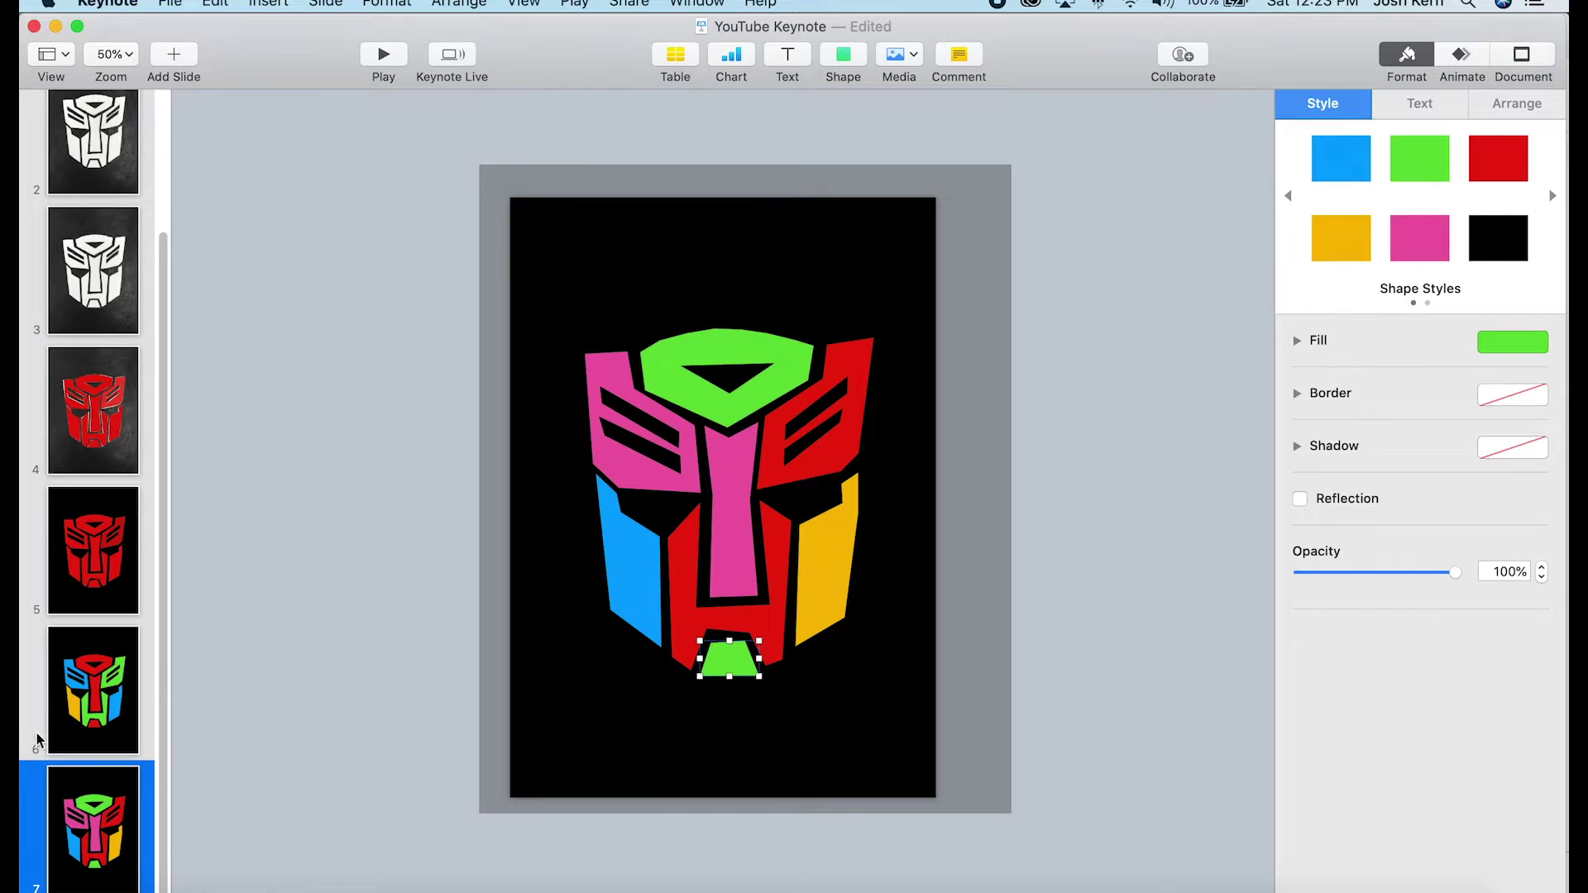
# Duplicate the slide with the green forehead and, on the copy, colour the chin piece pink and the right cheek blue.
pyautogui.click(103, 822)
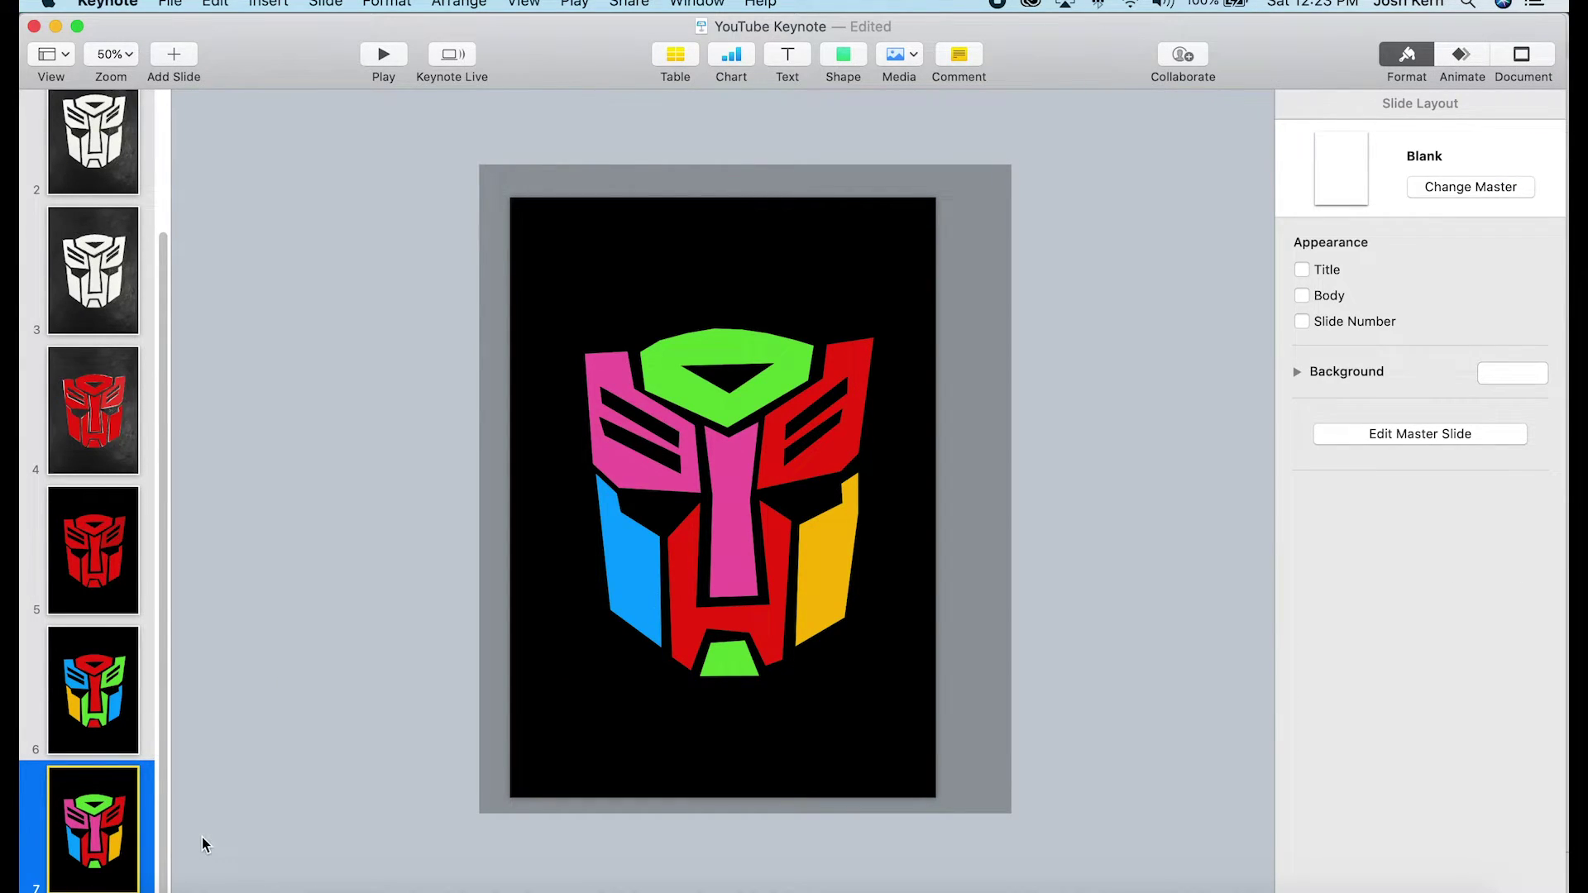
pyautogui.press('super+d')
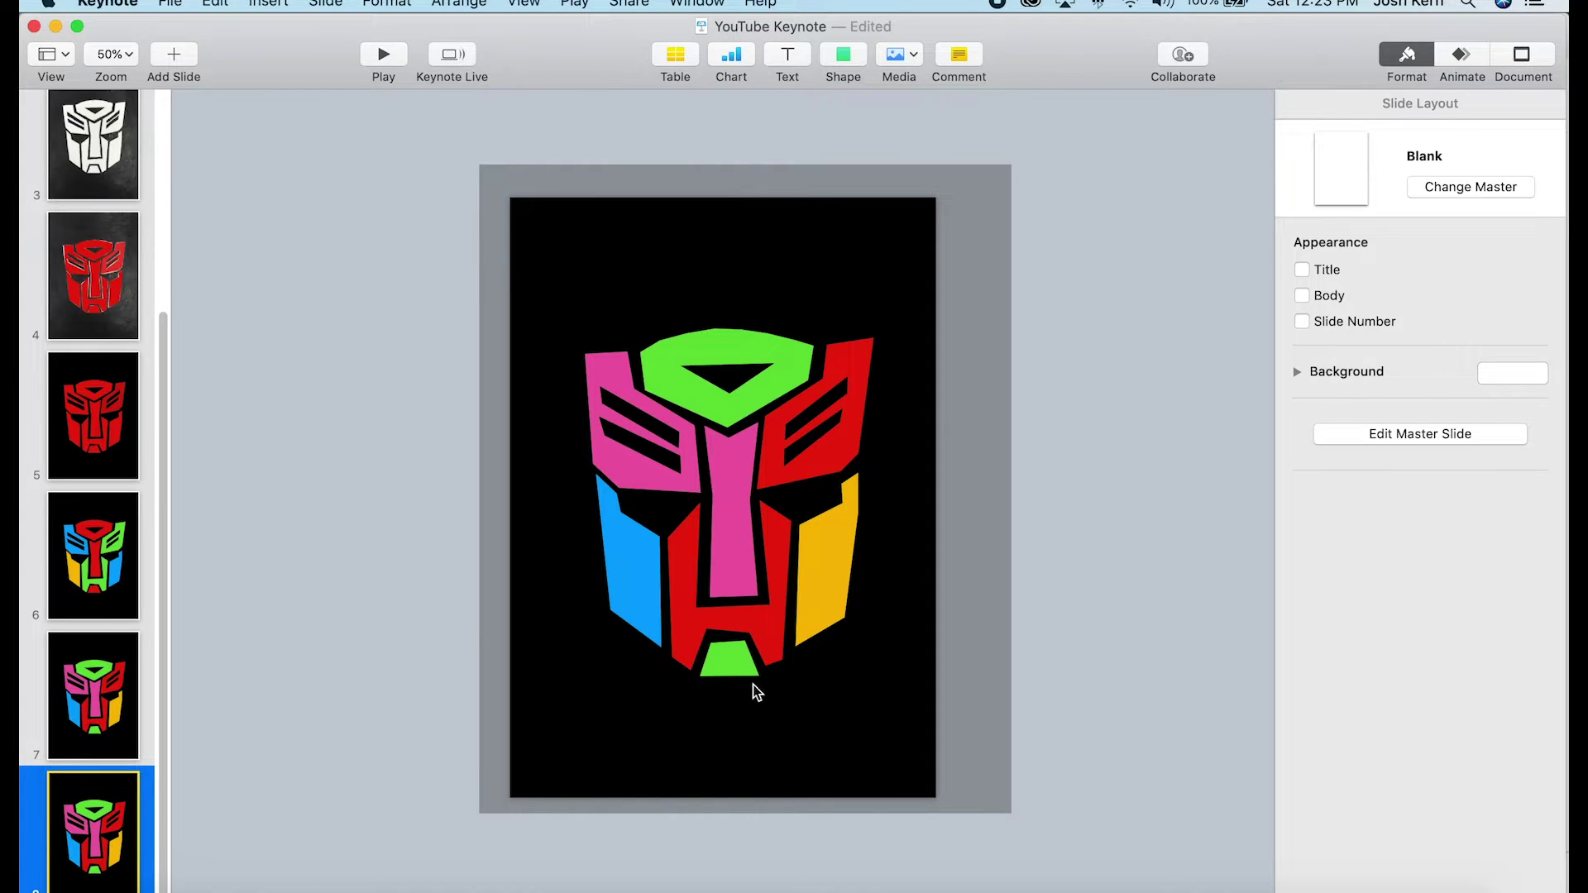
pyautogui.click(728, 659)
pyautogui.click(1419, 240)
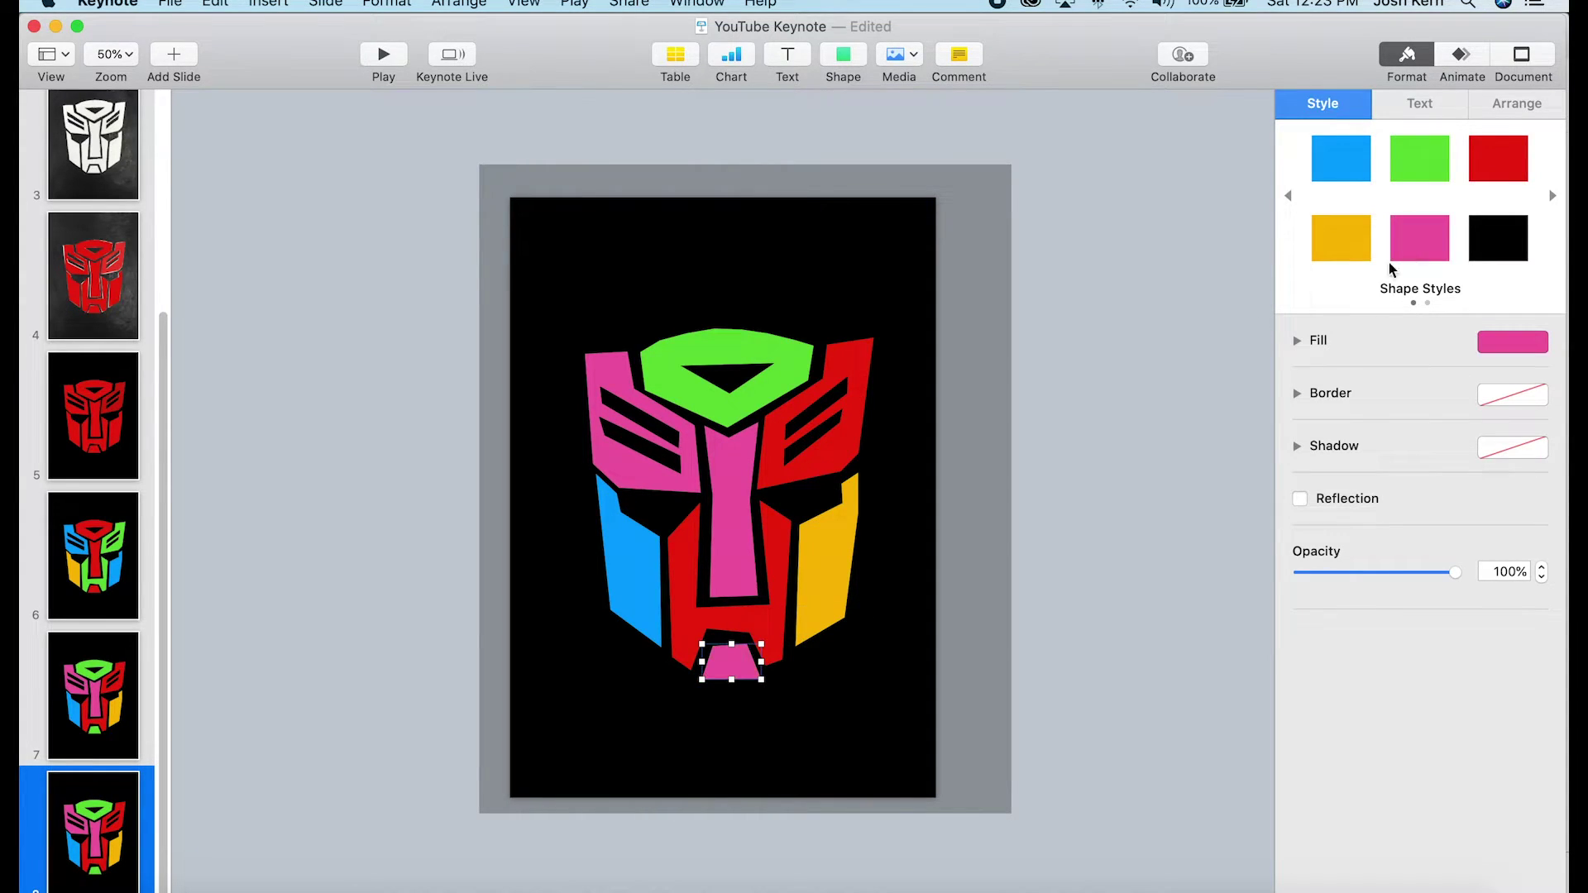
pyautogui.click(835, 526)
pyautogui.click(1340, 158)
# Colour the right brow green, the forehead red, the left brow blue, the jaw frame and nose yellow, and the left cheek pink.
pyautogui.click(827, 397)
pyautogui.click(1419, 158)
pyautogui.click(728, 347)
pyautogui.click(1498, 158)
pyautogui.click(612, 413)
pyautogui.click(1340, 157)
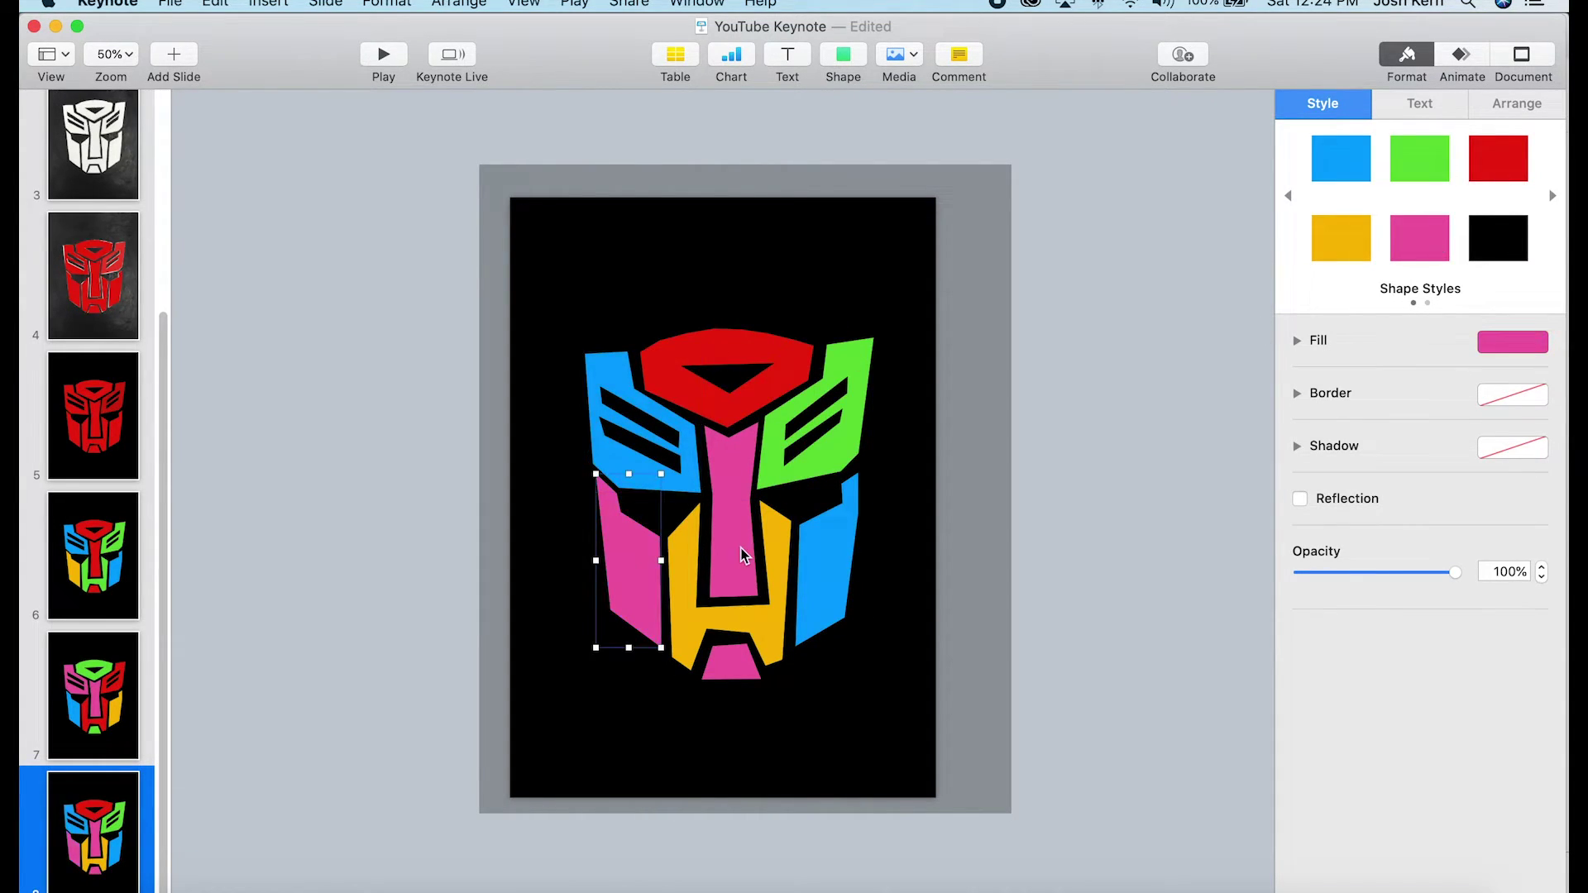
# Duplicate the slide with the yellow nose and nudge the copy's pink chin piece slightly upward.
pyautogui.click(123, 817)
pyautogui.press('super+d')
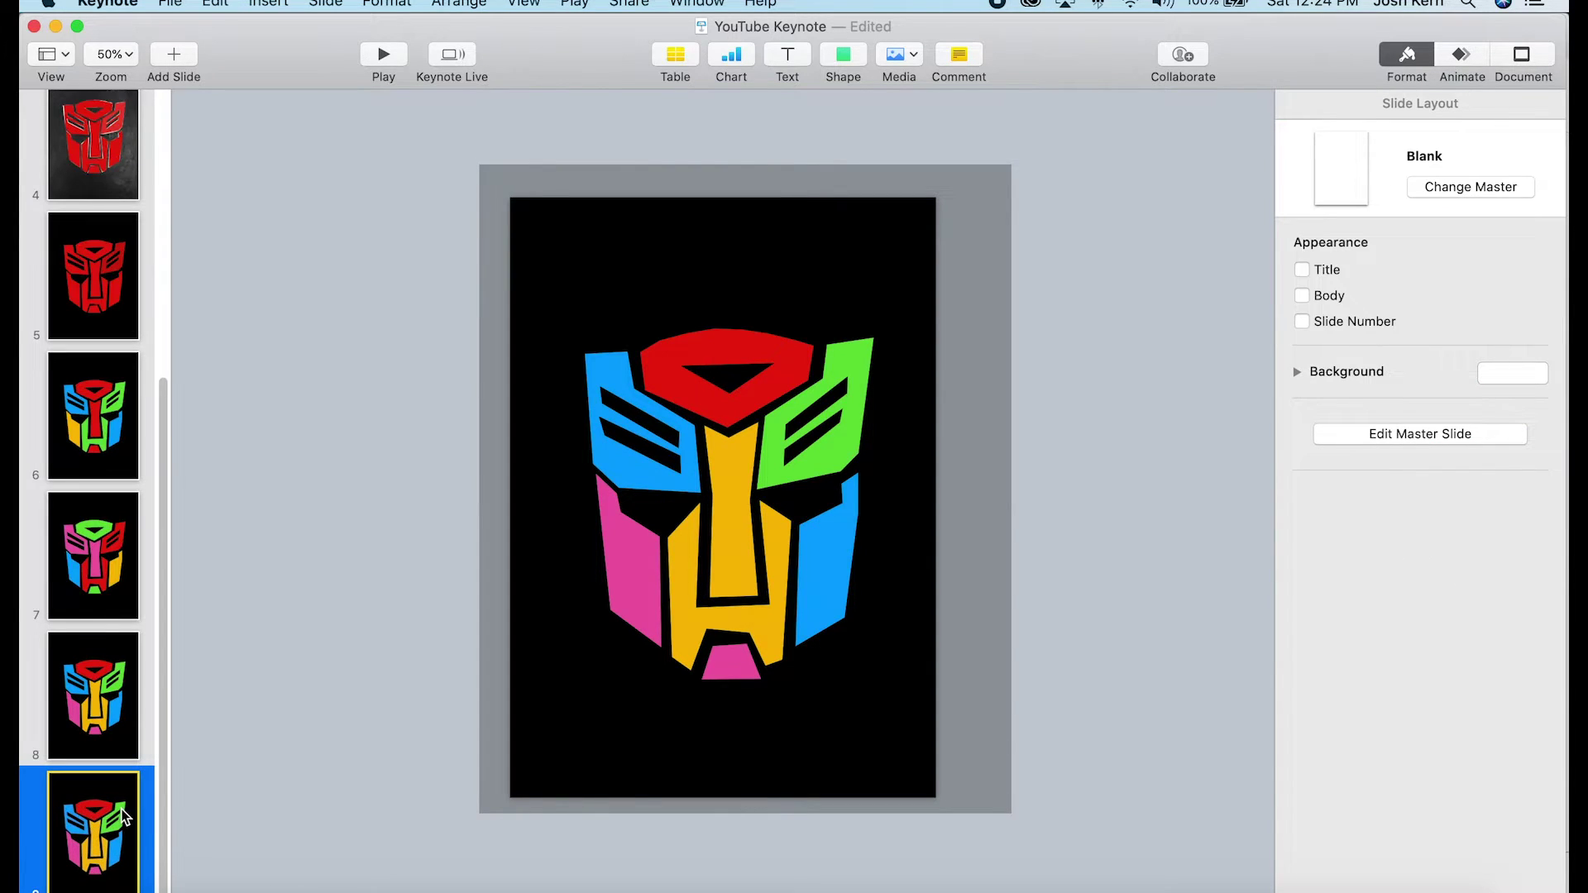
pyautogui.click(749, 657)
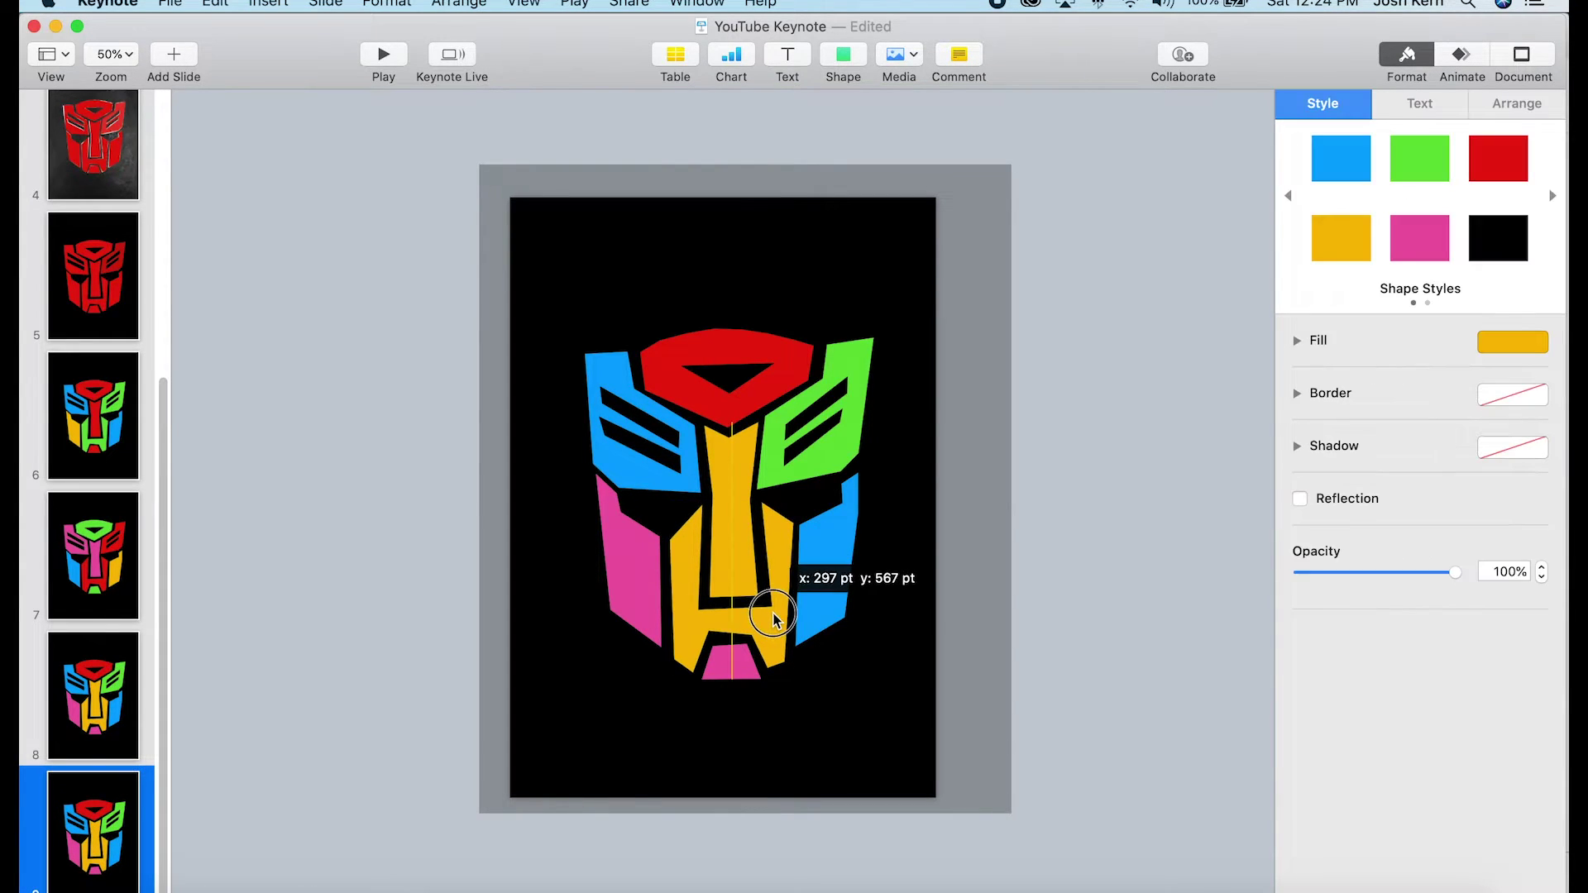
pyautogui.click(745, 661)
pyautogui.press('Up')
pyautogui.press('Up')
pyautogui.press('Up')
pyautogui.press('Up')
pyautogui.press('Up')
pyautogui.press('Up')
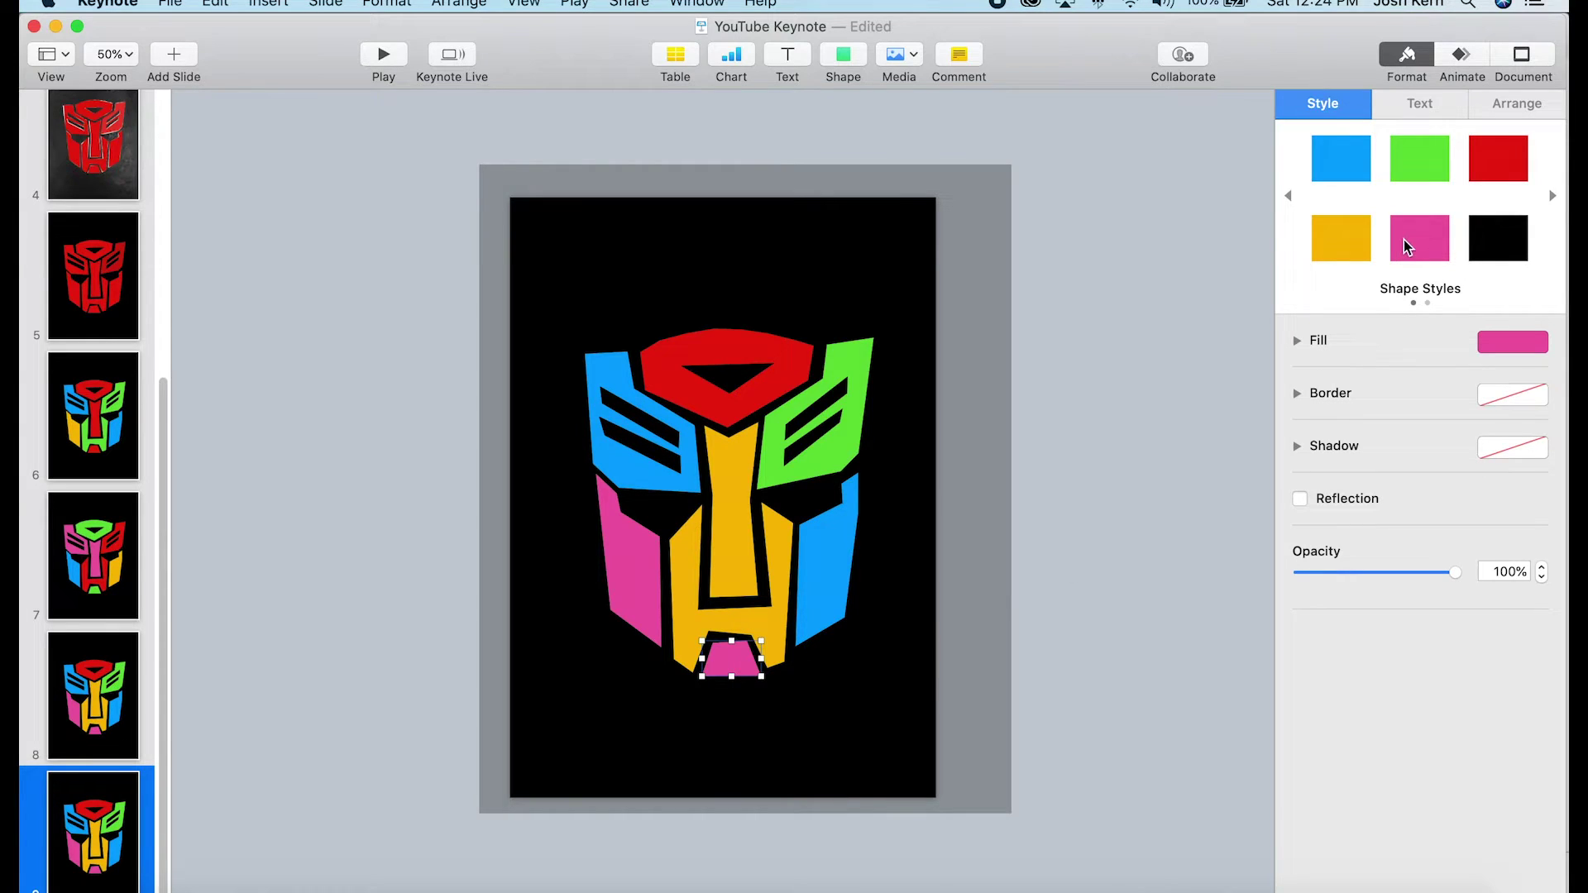
# Colour the jaw frame blue, the left cheek yellow, the right cheek and left brow green, and the right brow red.
pyautogui.click(775, 588)
pyautogui.click(1354, 168)
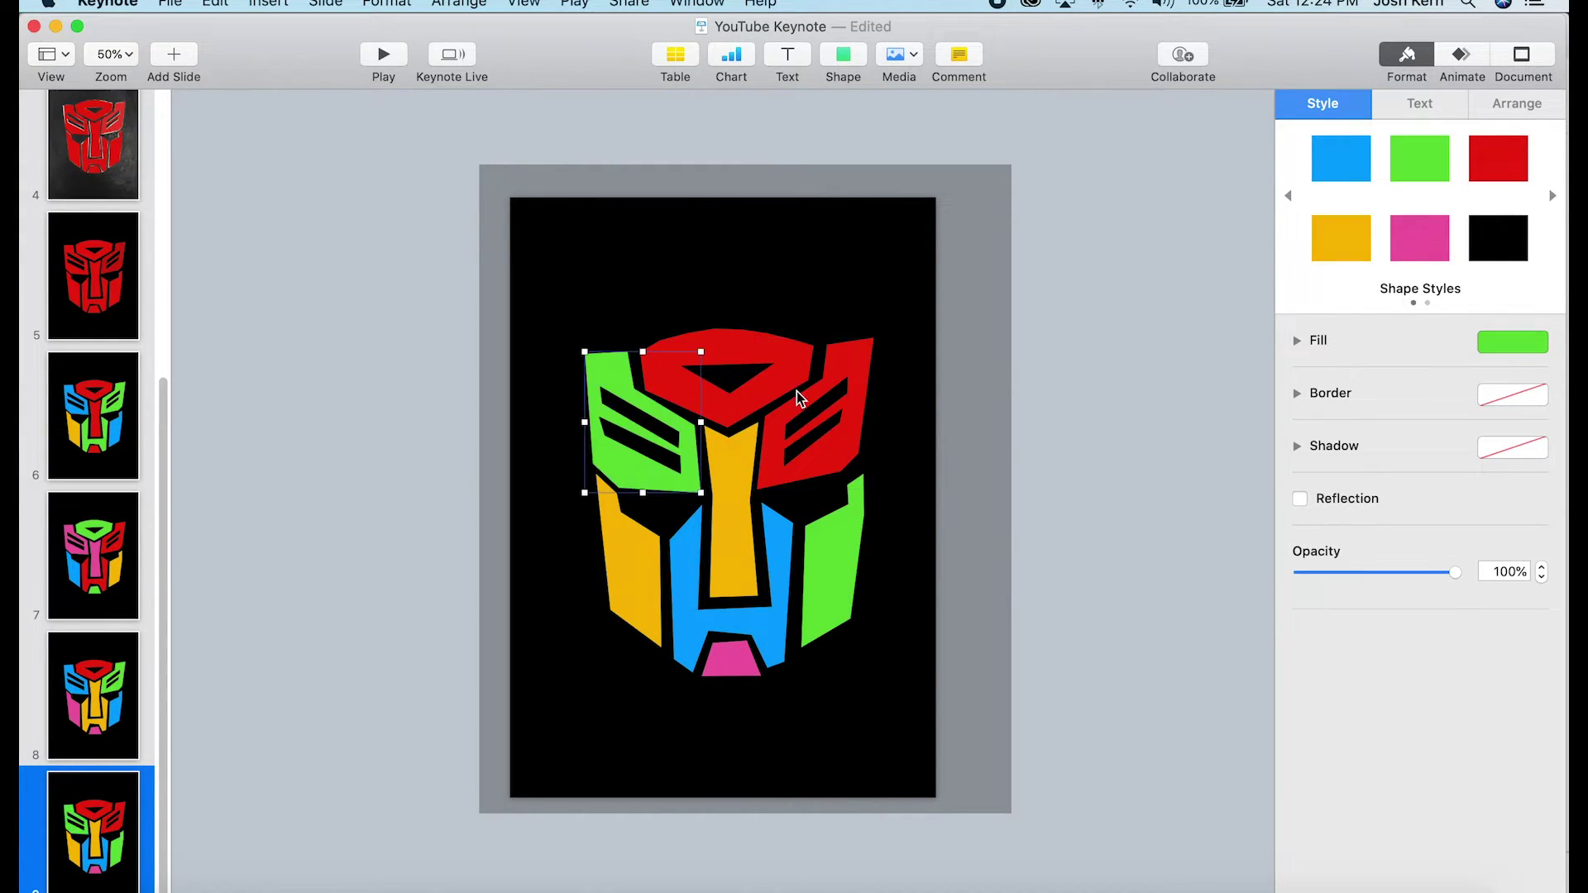
# Colour the forehead pink and the jaw frame red, and duplicate the slide.
pyautogui.click(728, 343)
pyautogui.click(1420, 237)
pyautogui.click(686, 579)
pyautogui.click(1498, 157)
pyautogui.click(209, 871)
pyautogui.press('super+d')
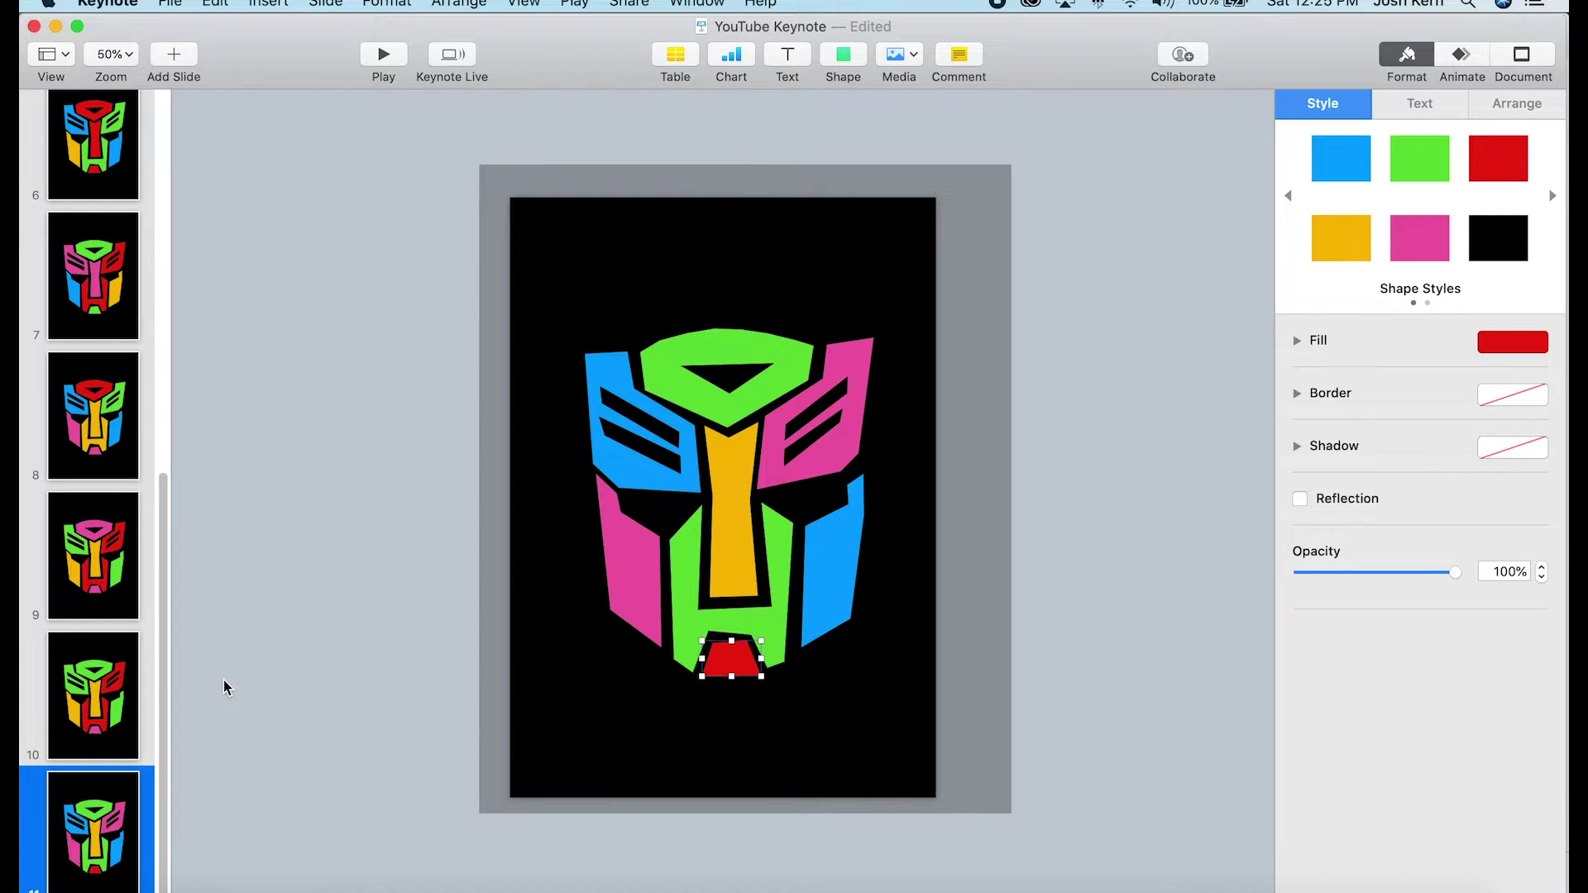
# Review the recoloured emblem slides one by one, along with the all-red emblem slide, to check the colour sequence.
pyautogui.scroll(-5, 99, 496)
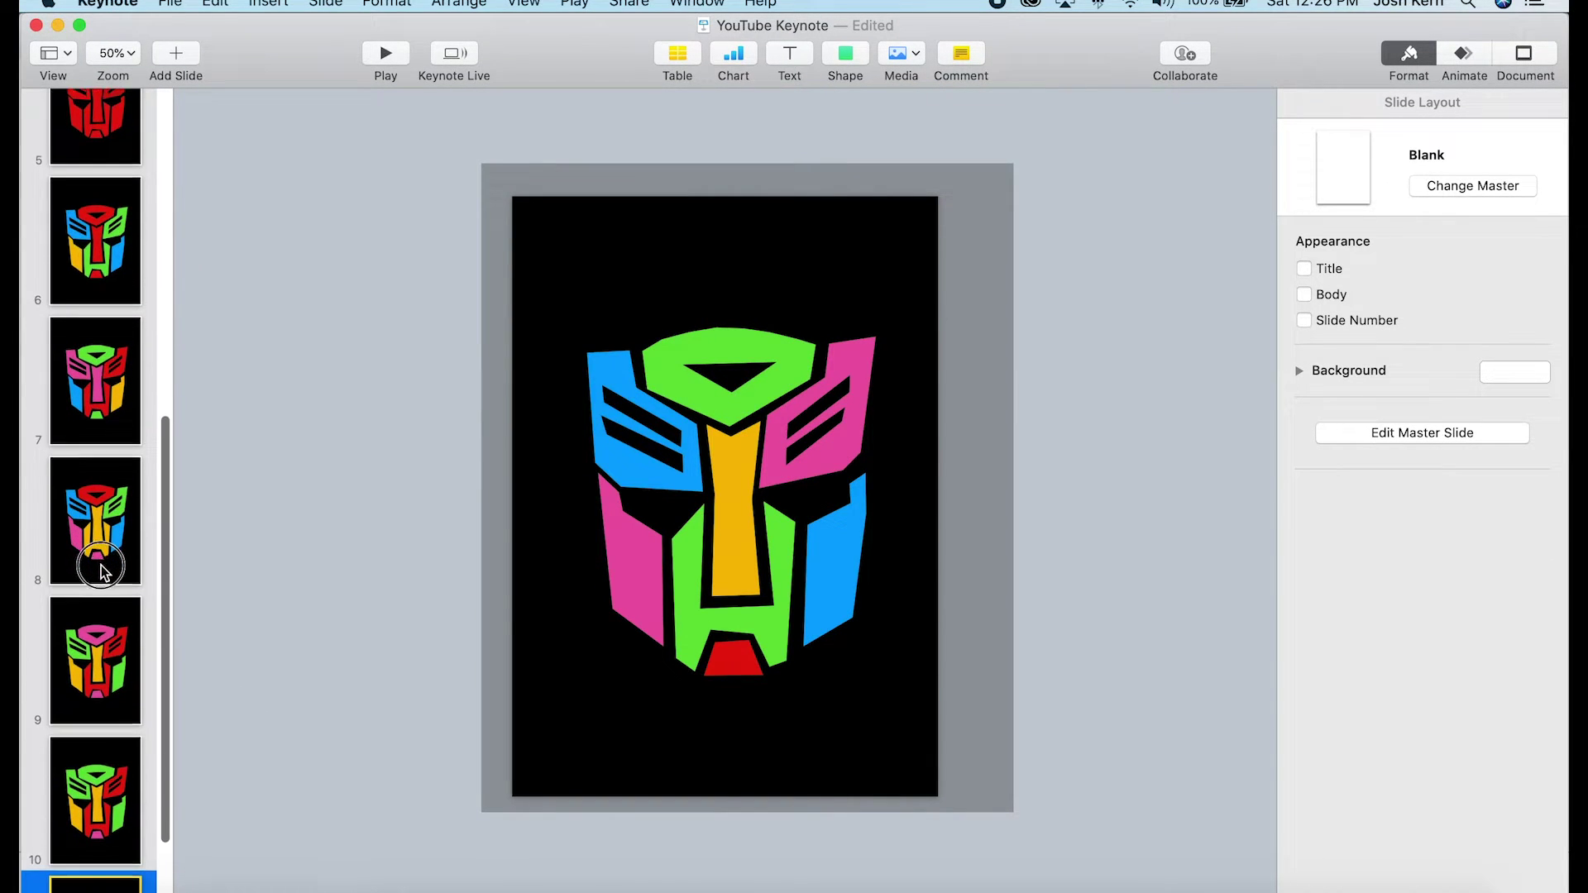
pyautogui.click(127, 672)
pyautogui.click(100, 559)
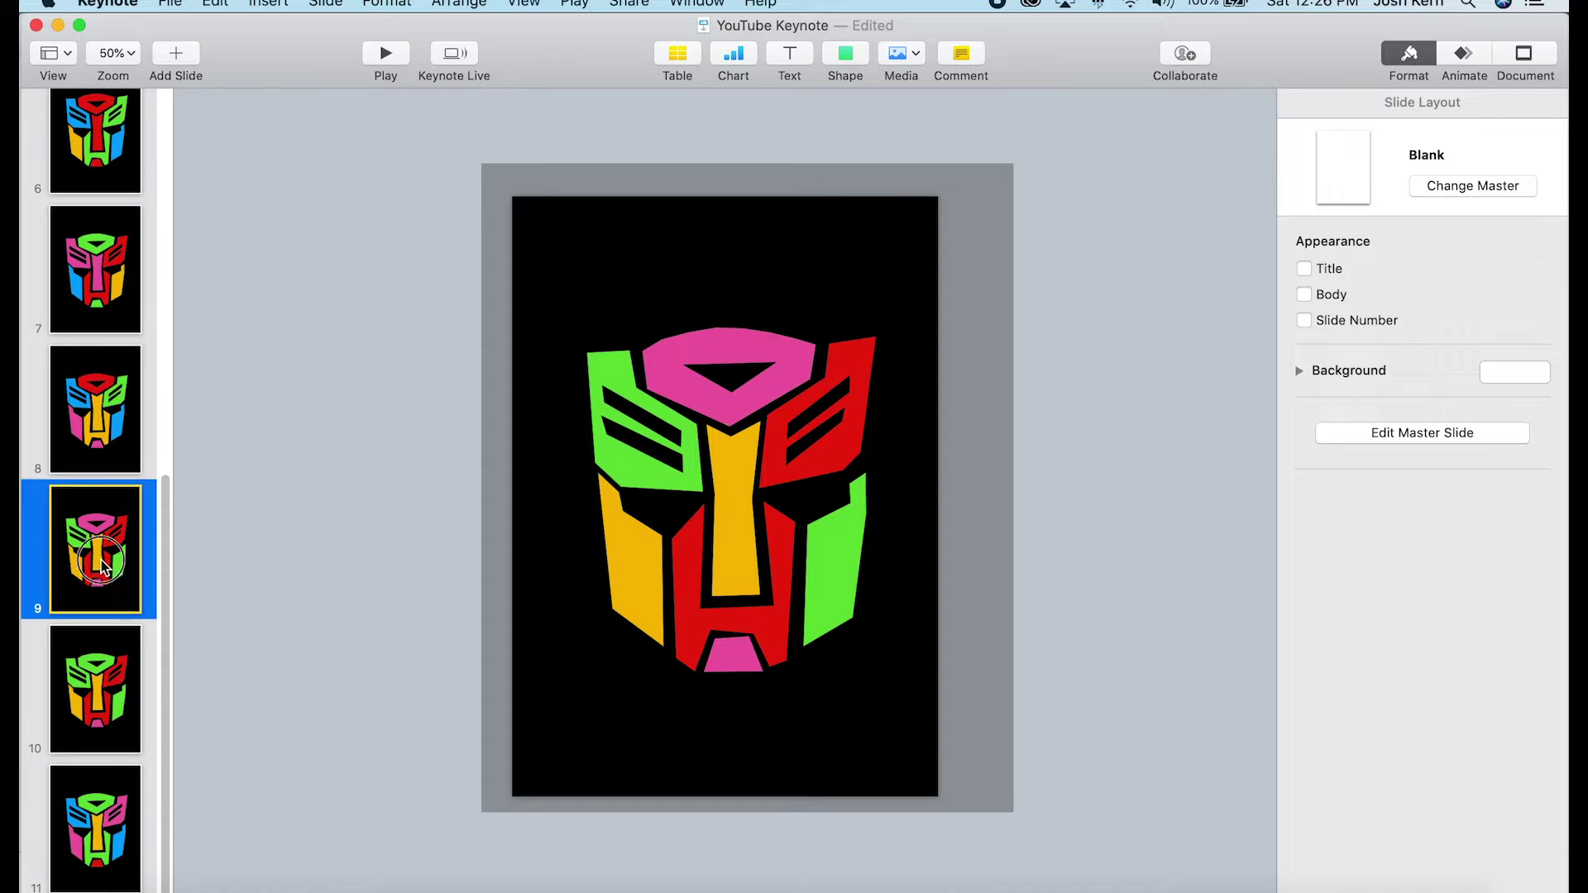
pyautogui.click(97, 440)
pyautogui.click(121, 295)
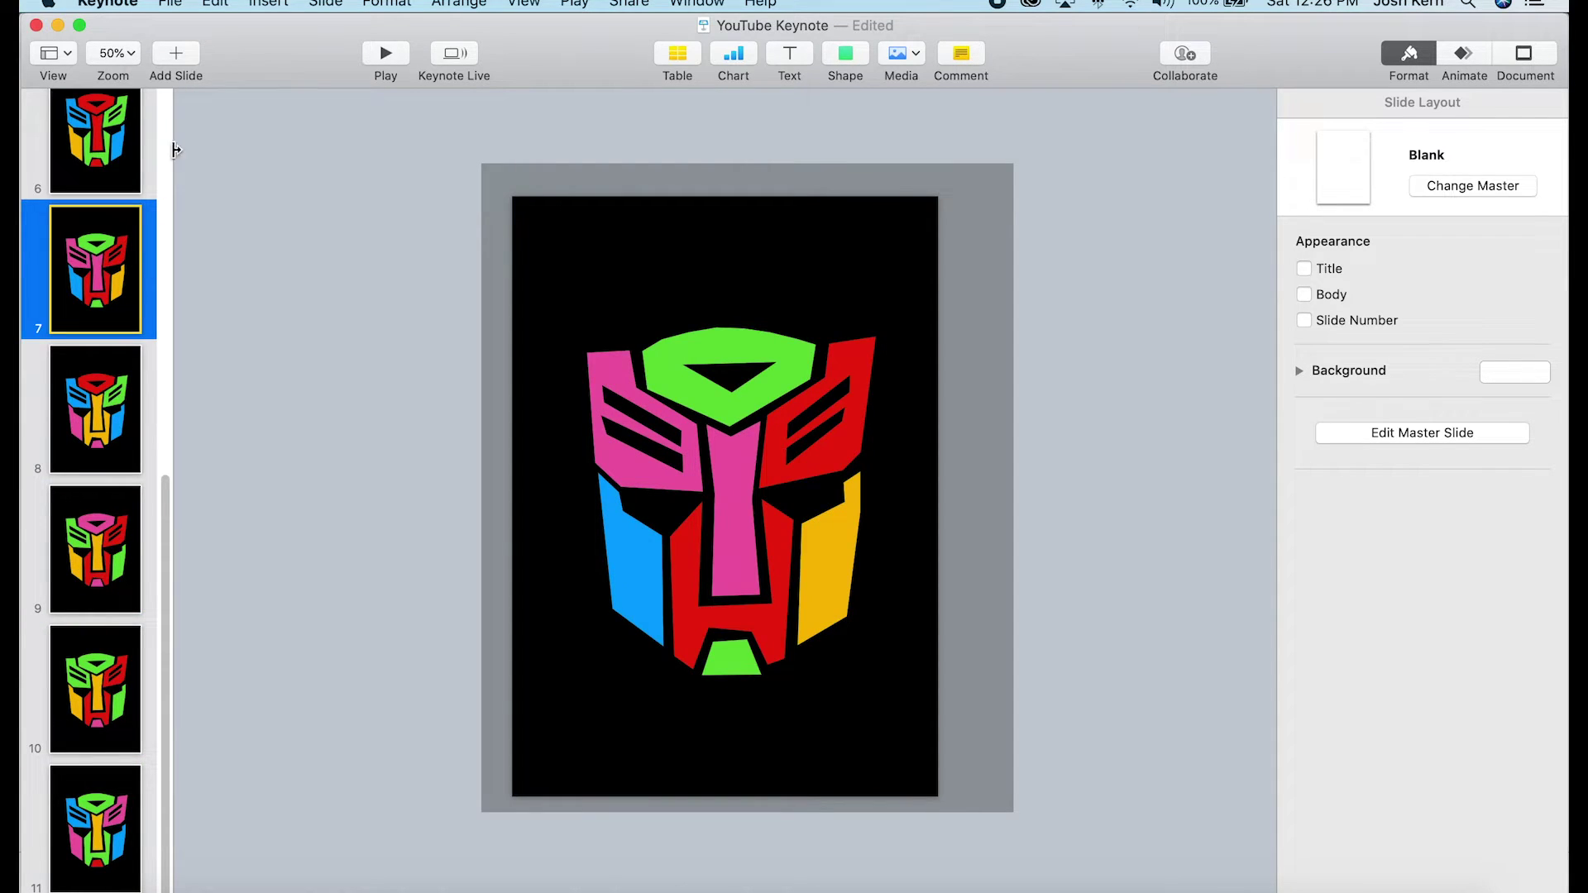
pyautogui.click(113, 143)
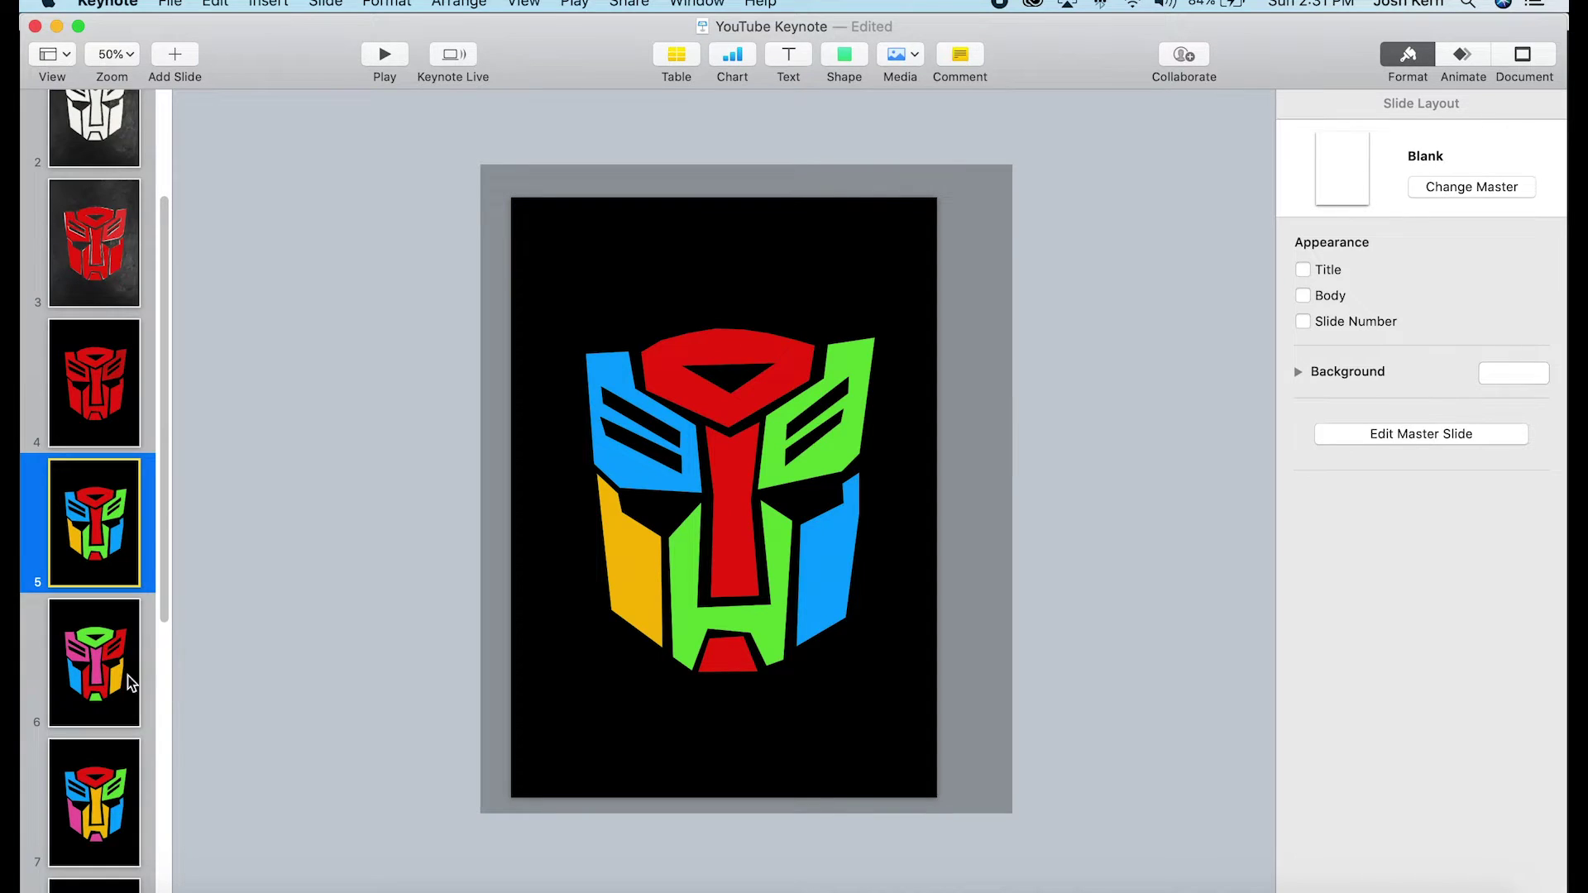
pyautogui.scroll(-5, 116, 727)
pyautogui.scroll(8, 103, 773)
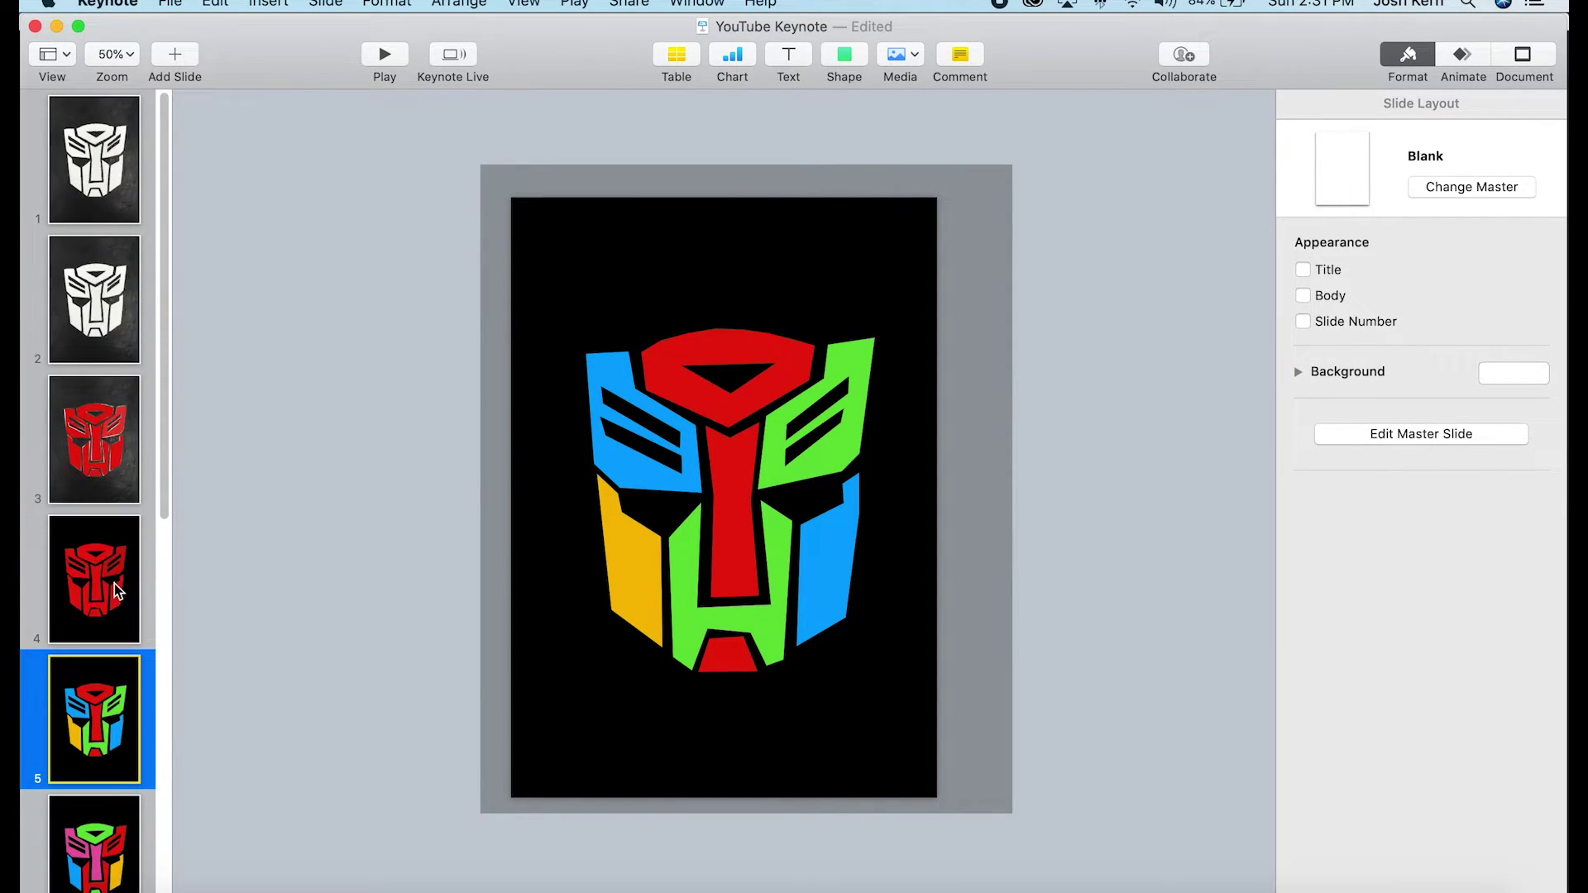
pyautogui.click(127, 592)
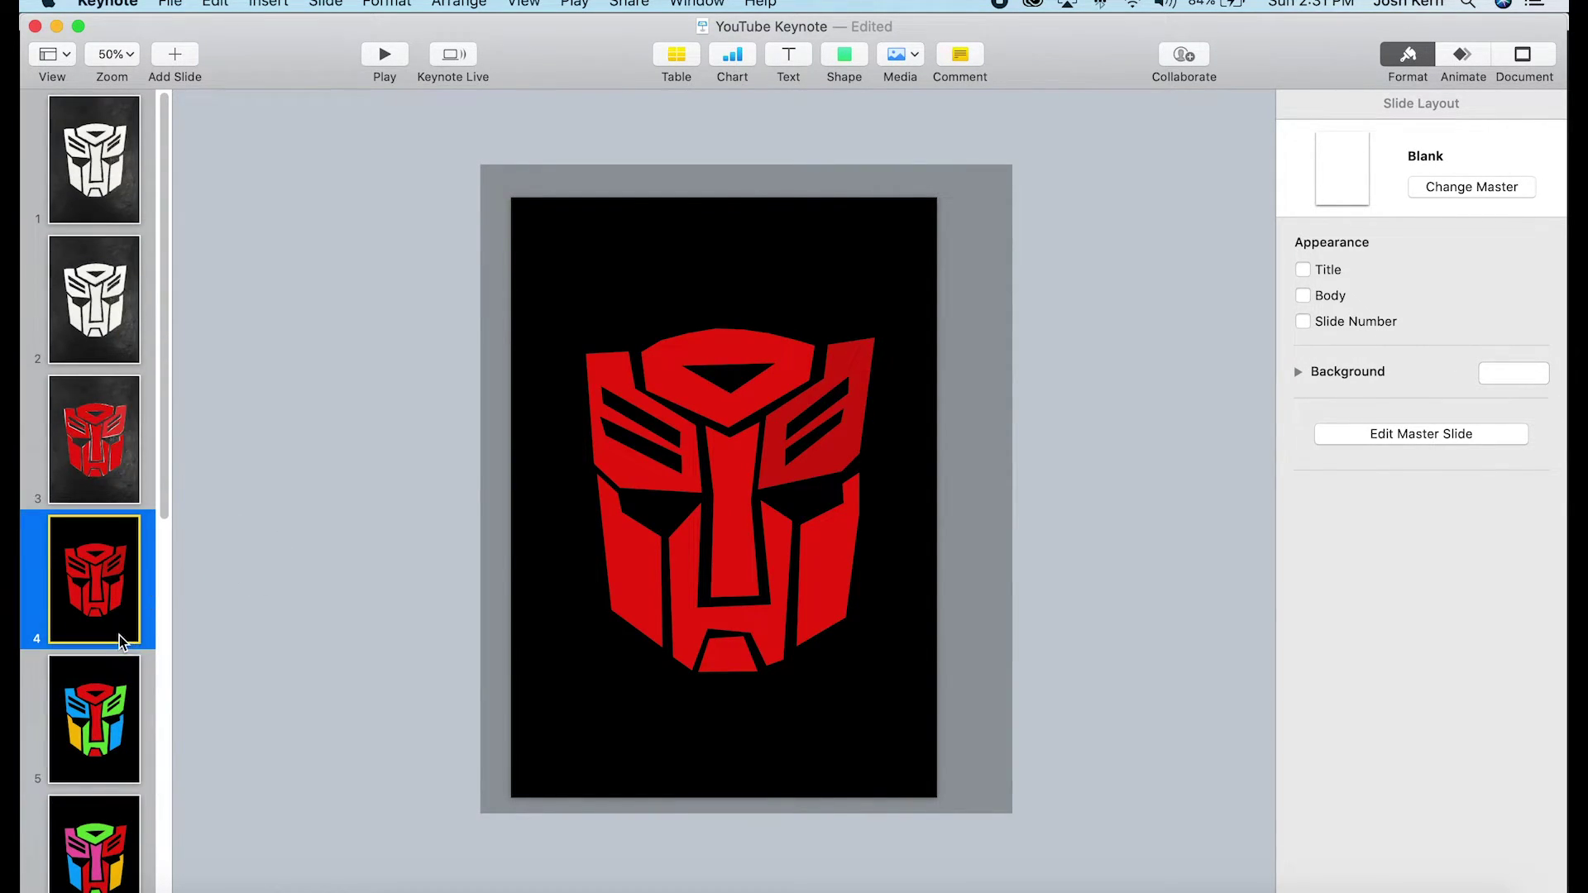
pyautogui.scroll(-5, 119, 635)
pyautogui.scroll(5, 124, 620)
# Copy the seven multicoloured emblem slides, 5 to 11, and paste them repeatedly at the end until the deck reaches 60 slides.
pyautogui.click(107, 716)
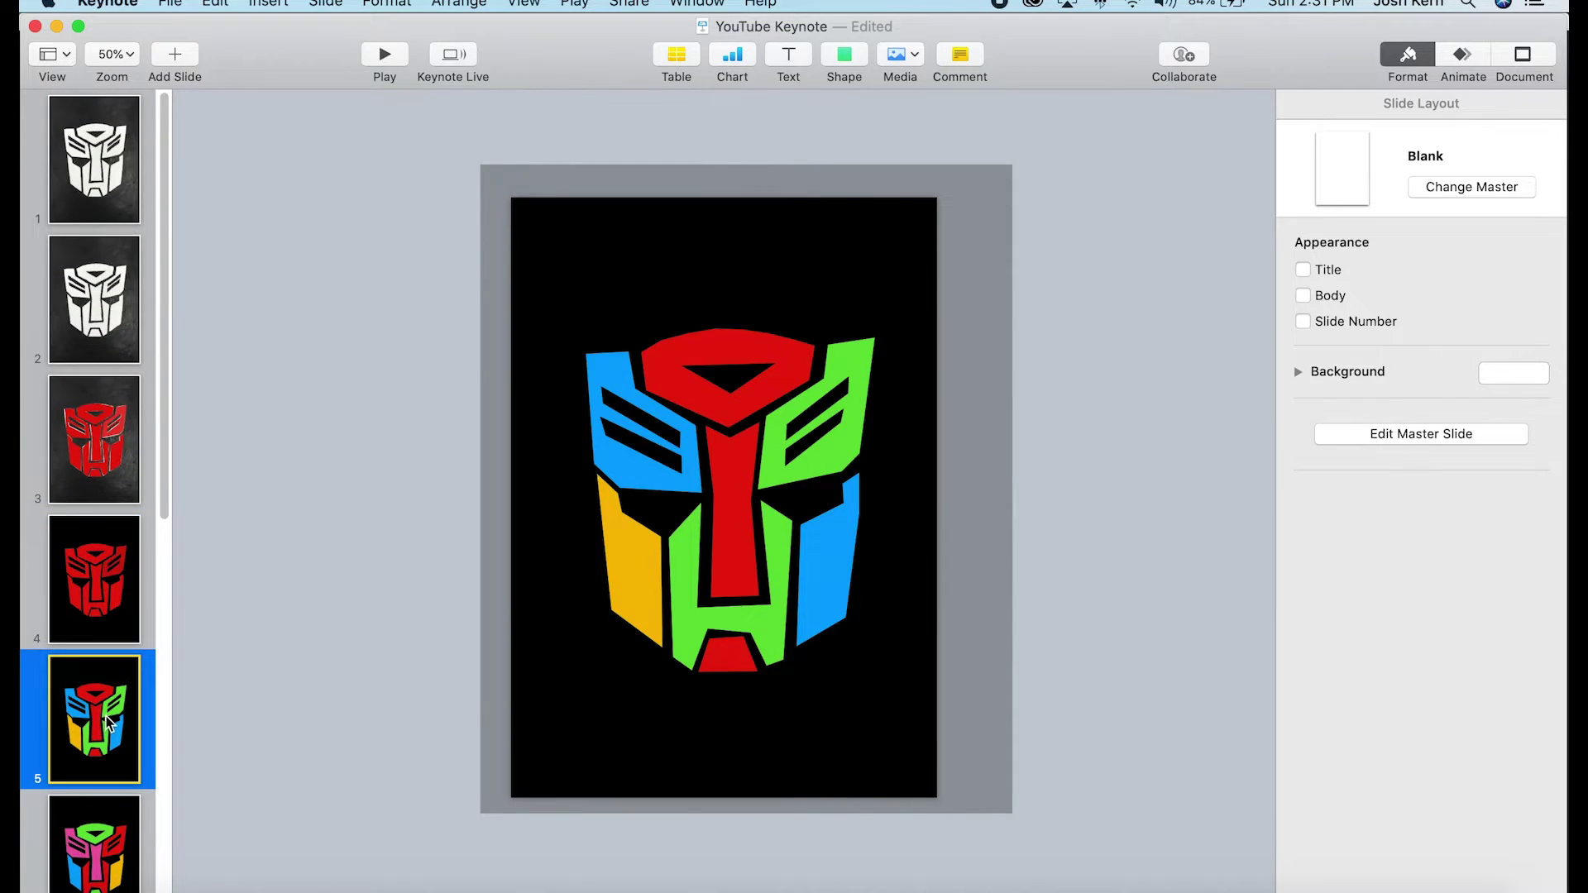
pyautogui.scroll(-8, 107, 711)
pyautogui.keyDown('shift'); pyautogui.click(114, 823); pyautogui.keyUp('shift')
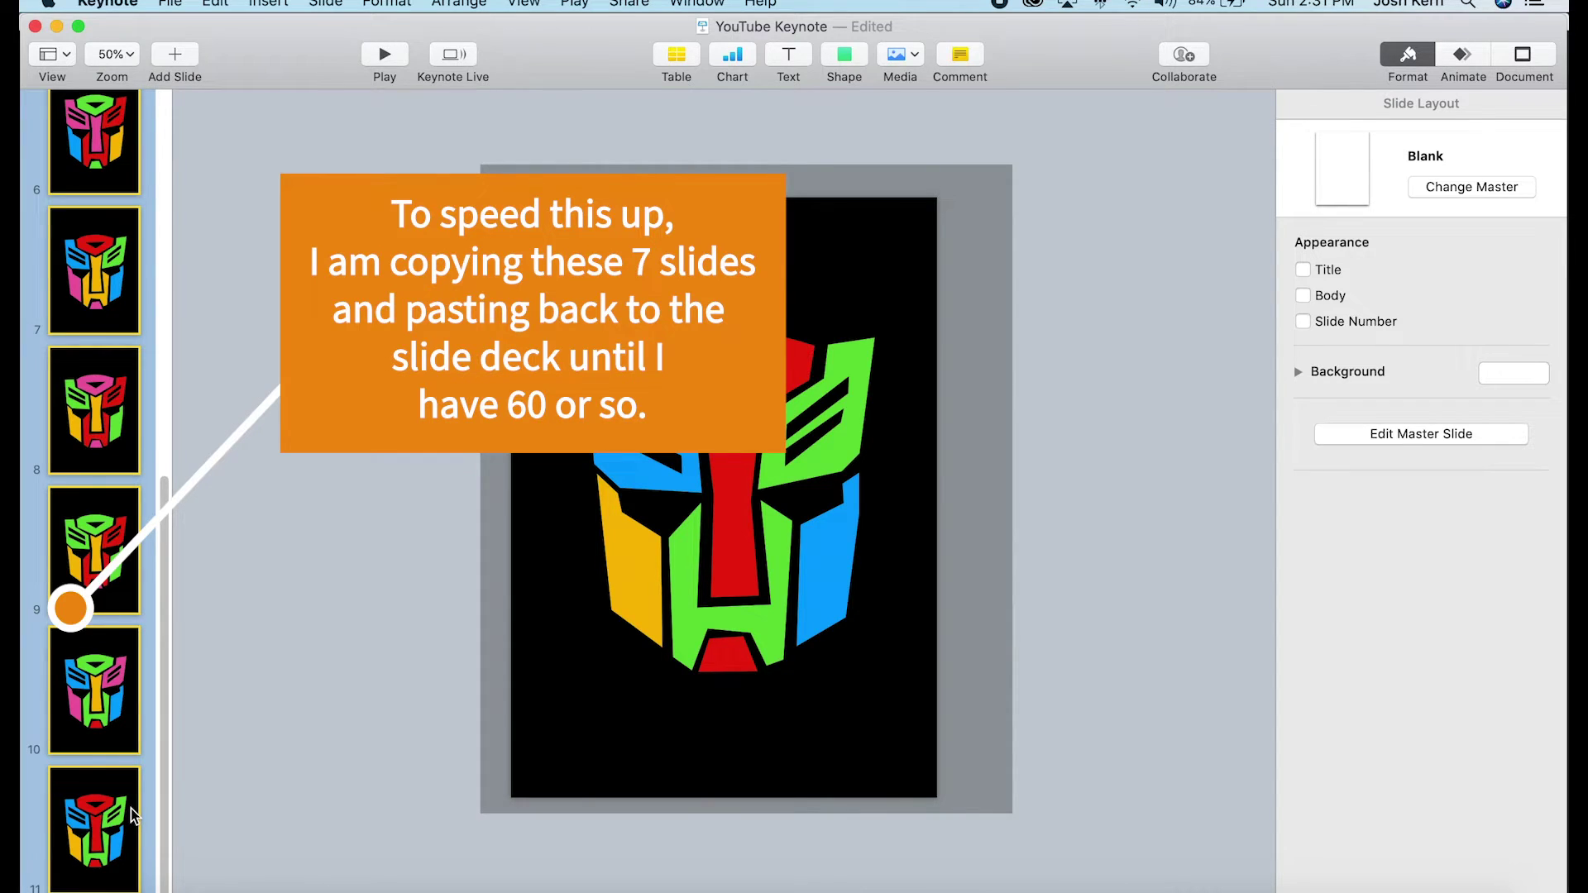
pyautogui.press('super+v')
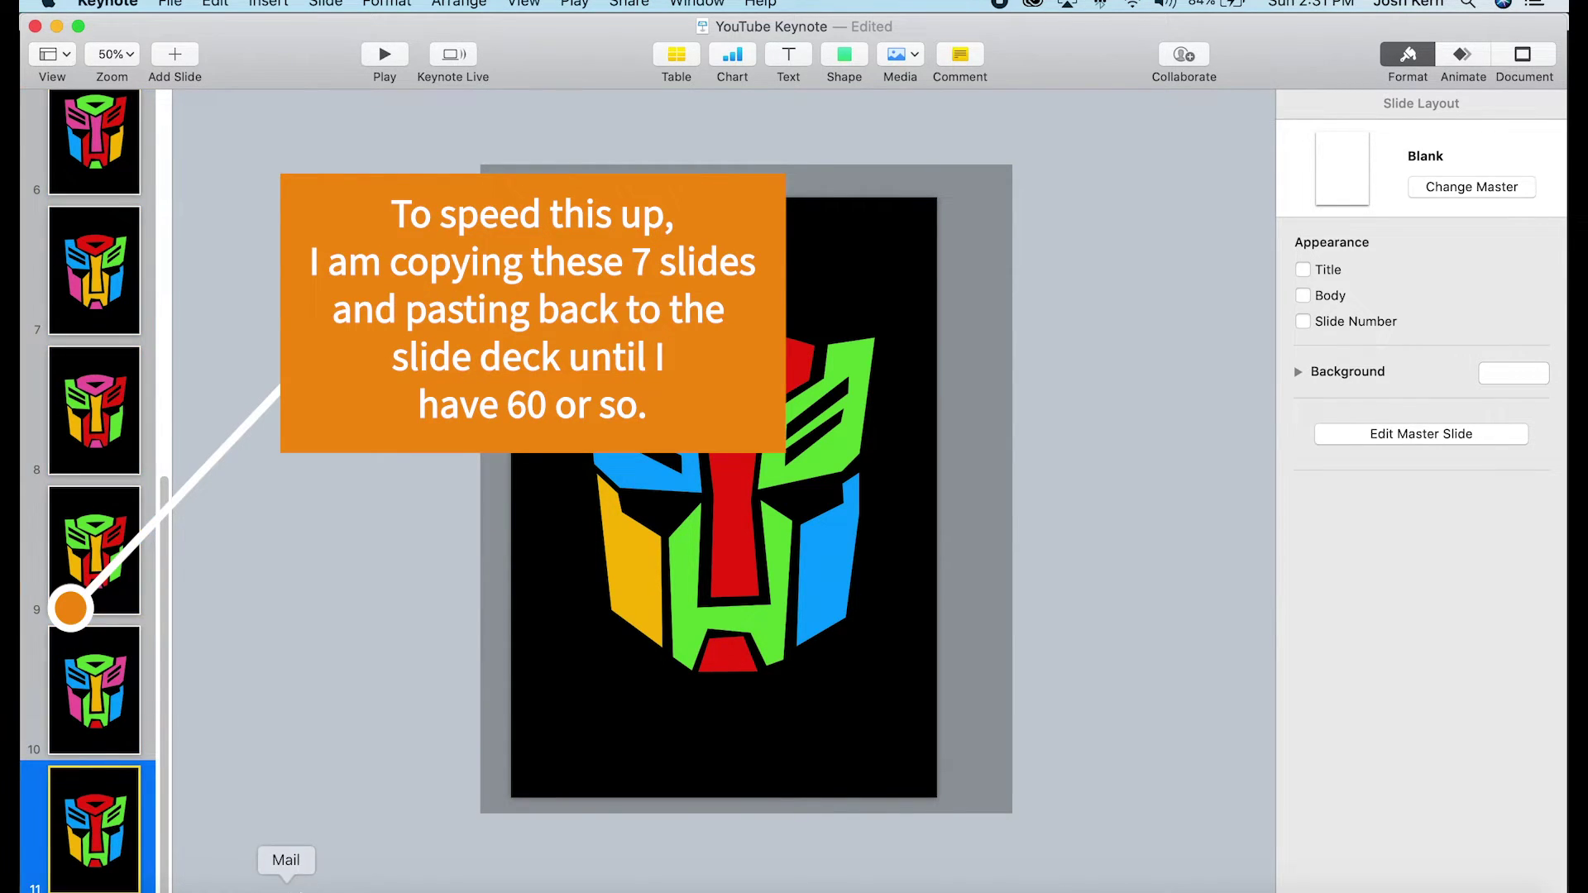
pyautogui.press('super+v')
pyautogui.press('super+v')
pyautogui.press('super+v')
pyautogui.press('super+v')
pyautogui.press('super+v')
pyautogui.press('super+v')
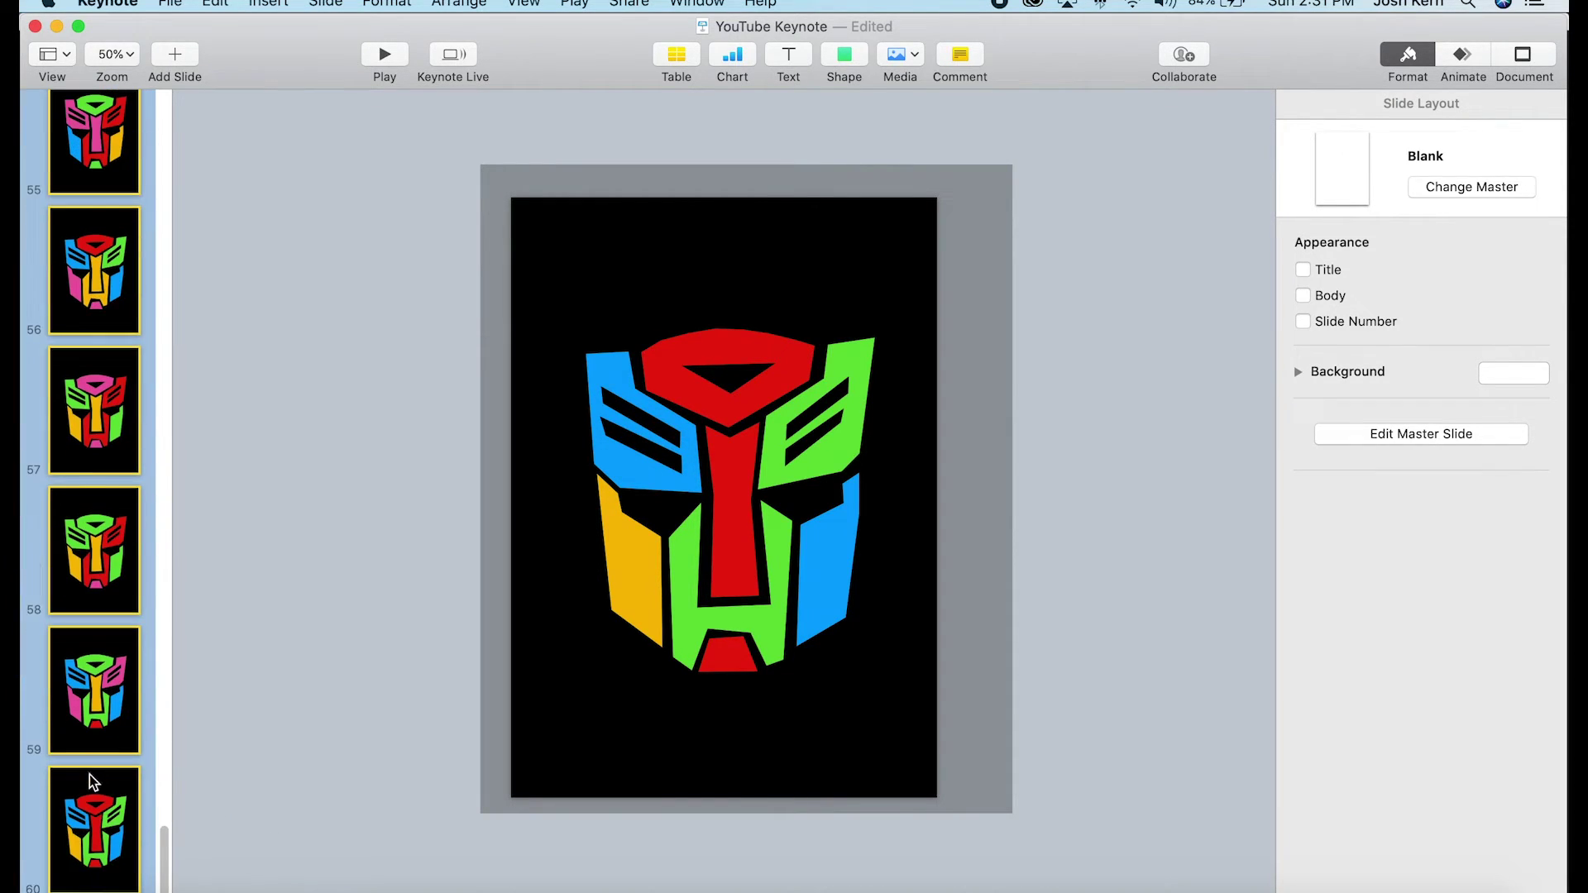
pyautogui.click(89, 778)
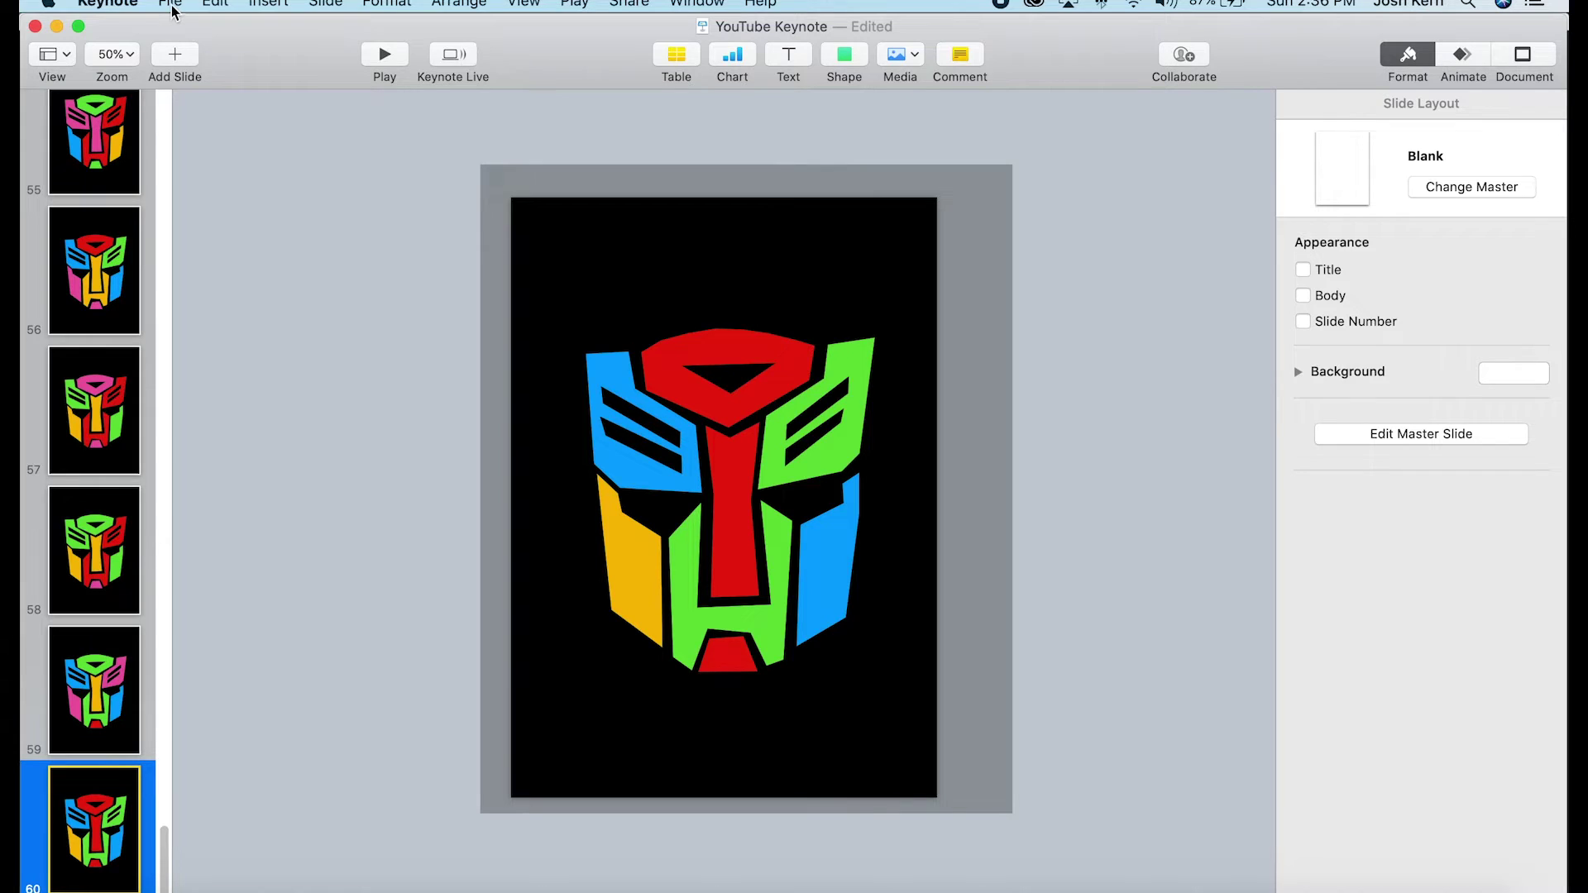
# Set up an animated GIF export covering slides 1 to 60 at a frame rate of 24 fps.
pyautogui.click(171, 7)
pyautogui.moveTo(228, 223)
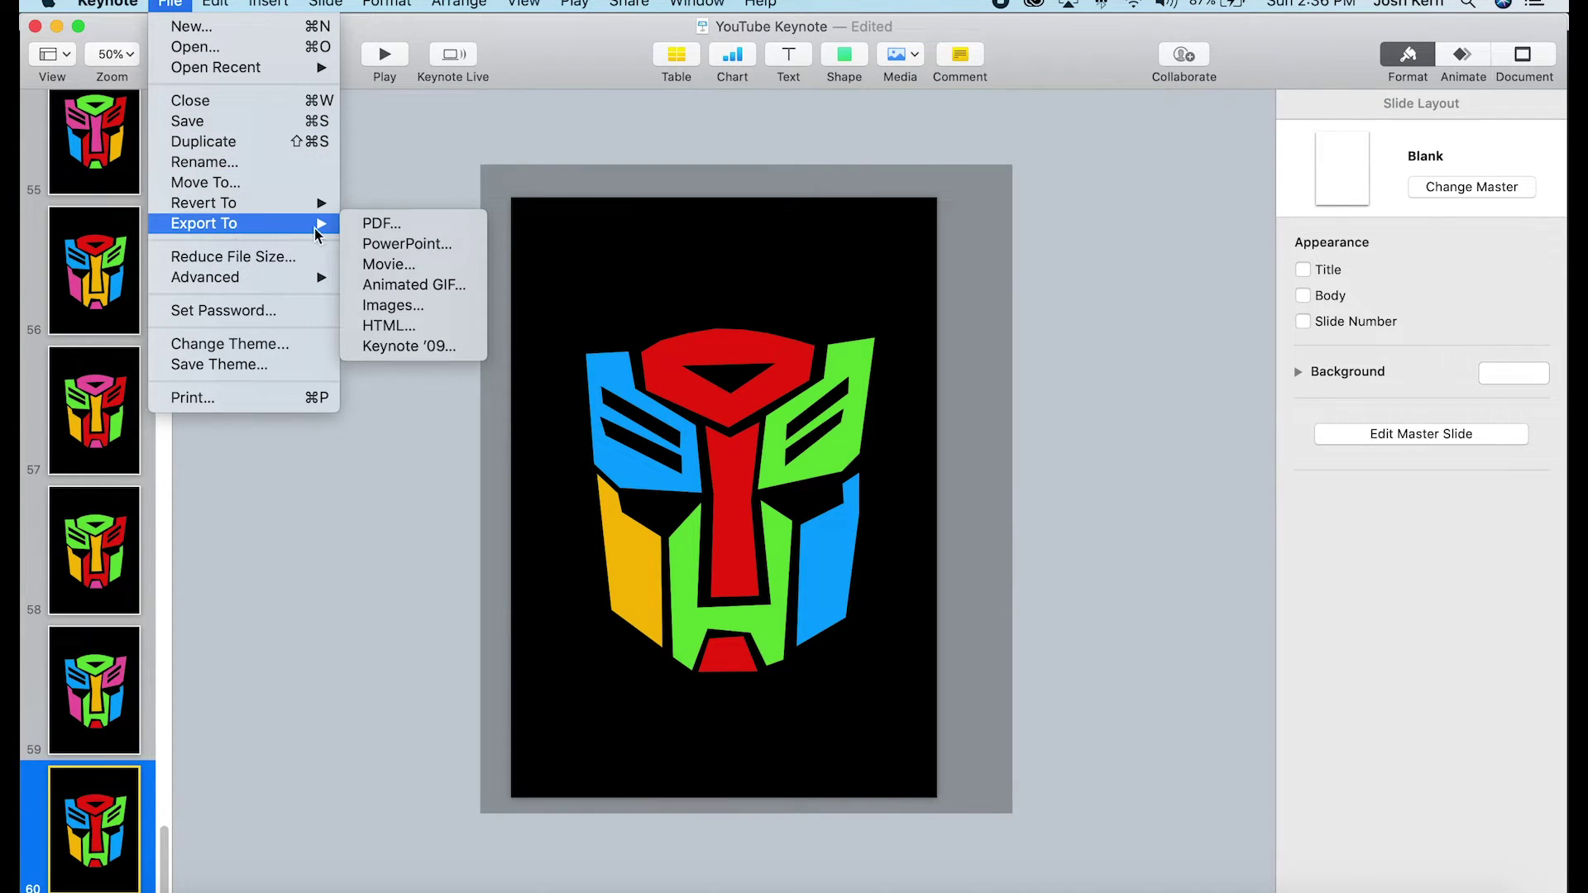
pyautogui.click(454, 286)
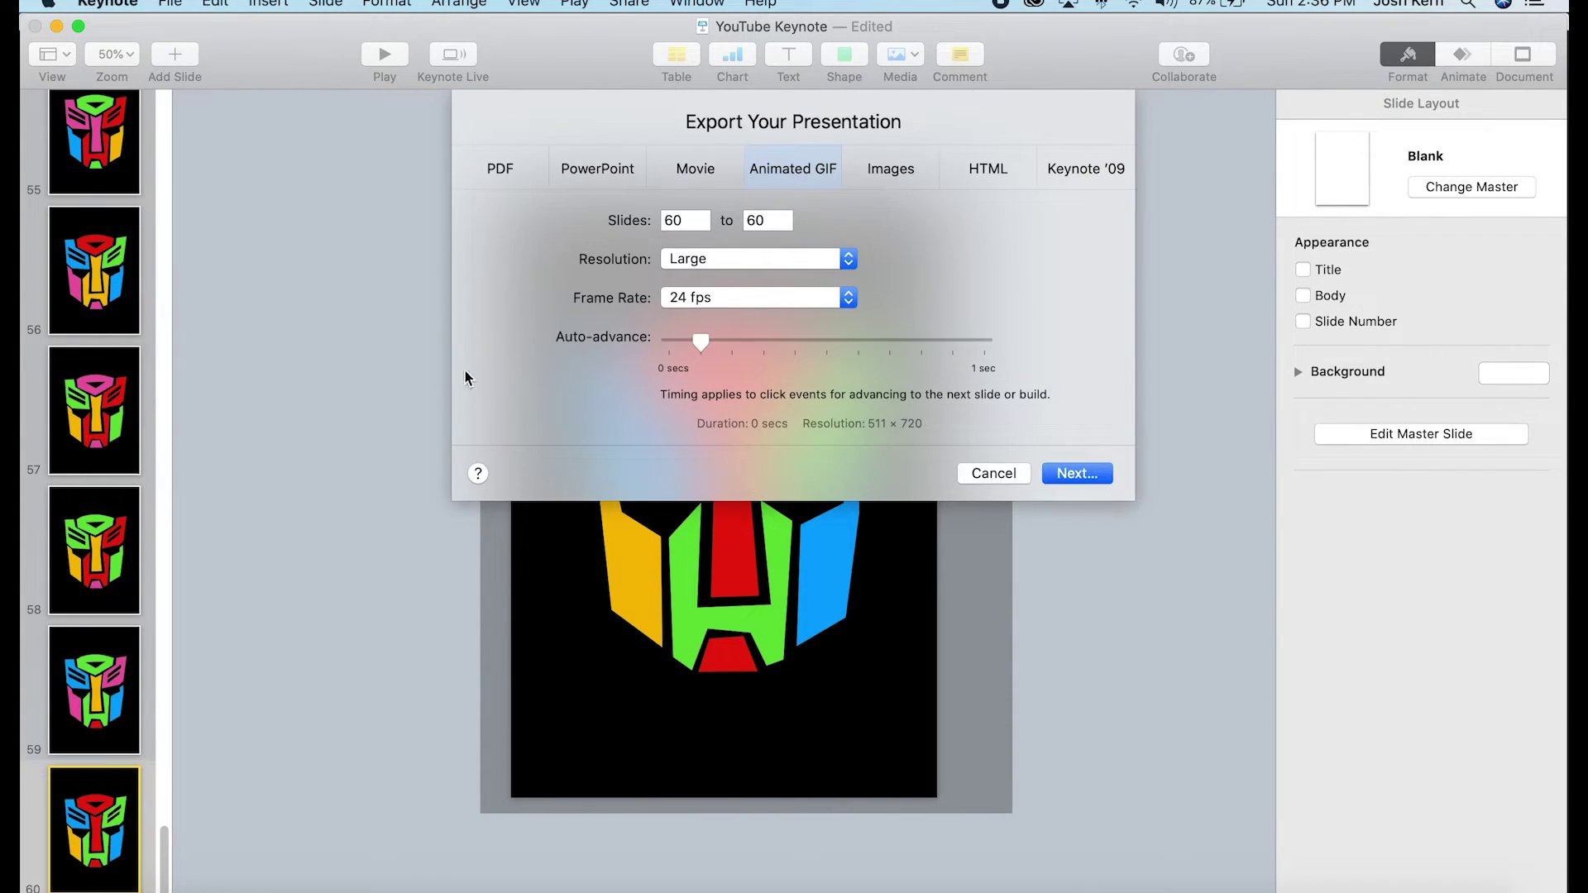
pyautogui.click(768, 220)
pyautogui.doubleClick(683, 220)
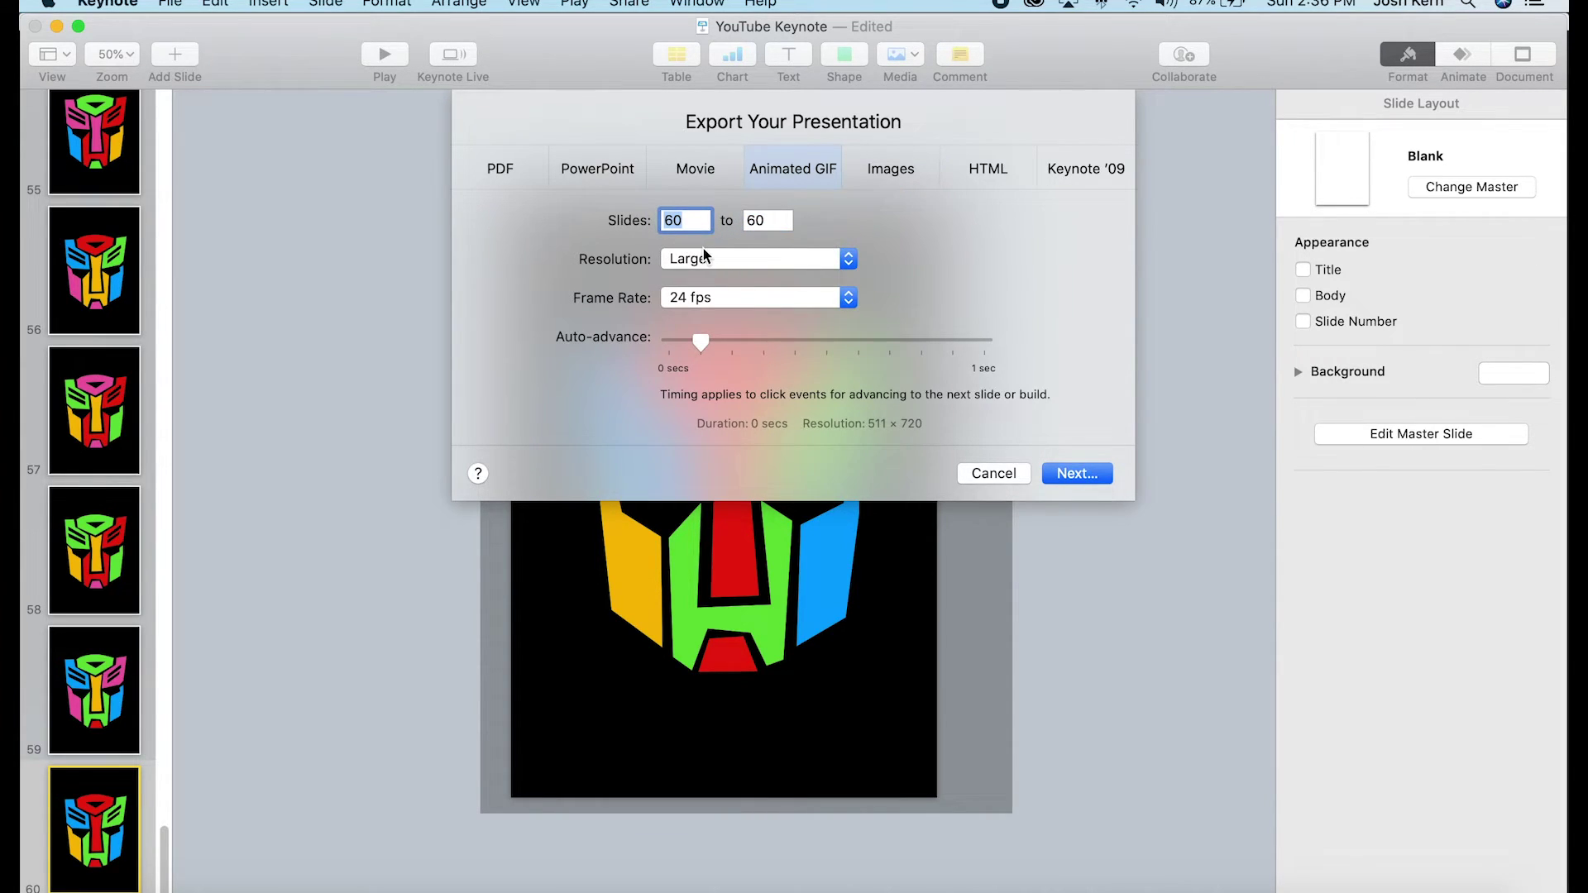
pyautogui.write('1')
pyautogui.click(724, 300)
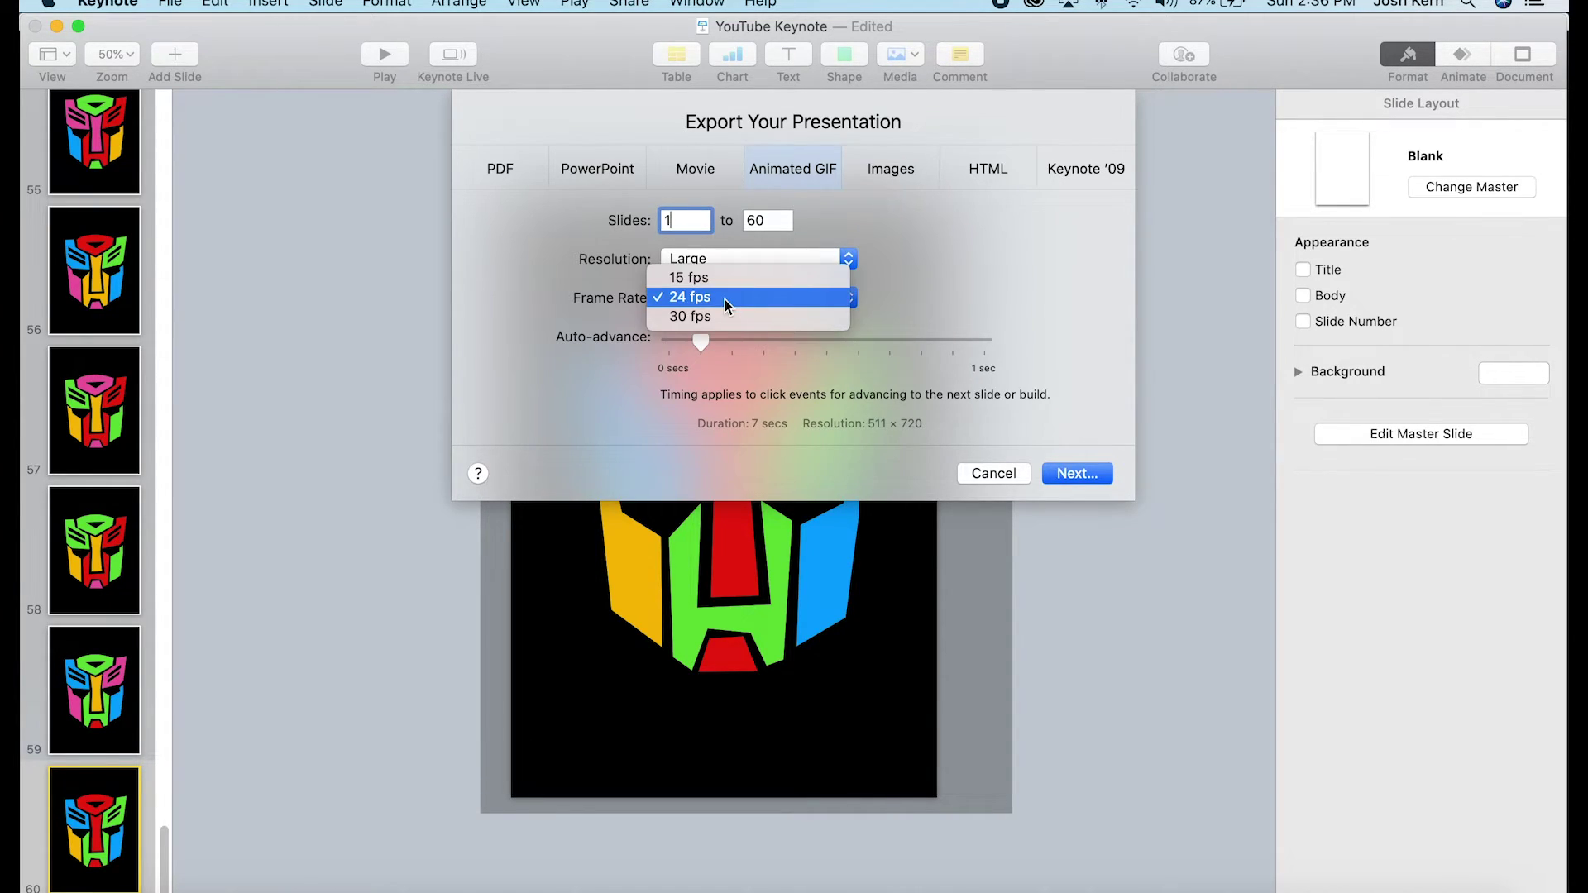
pyautogui.click(724, 300)
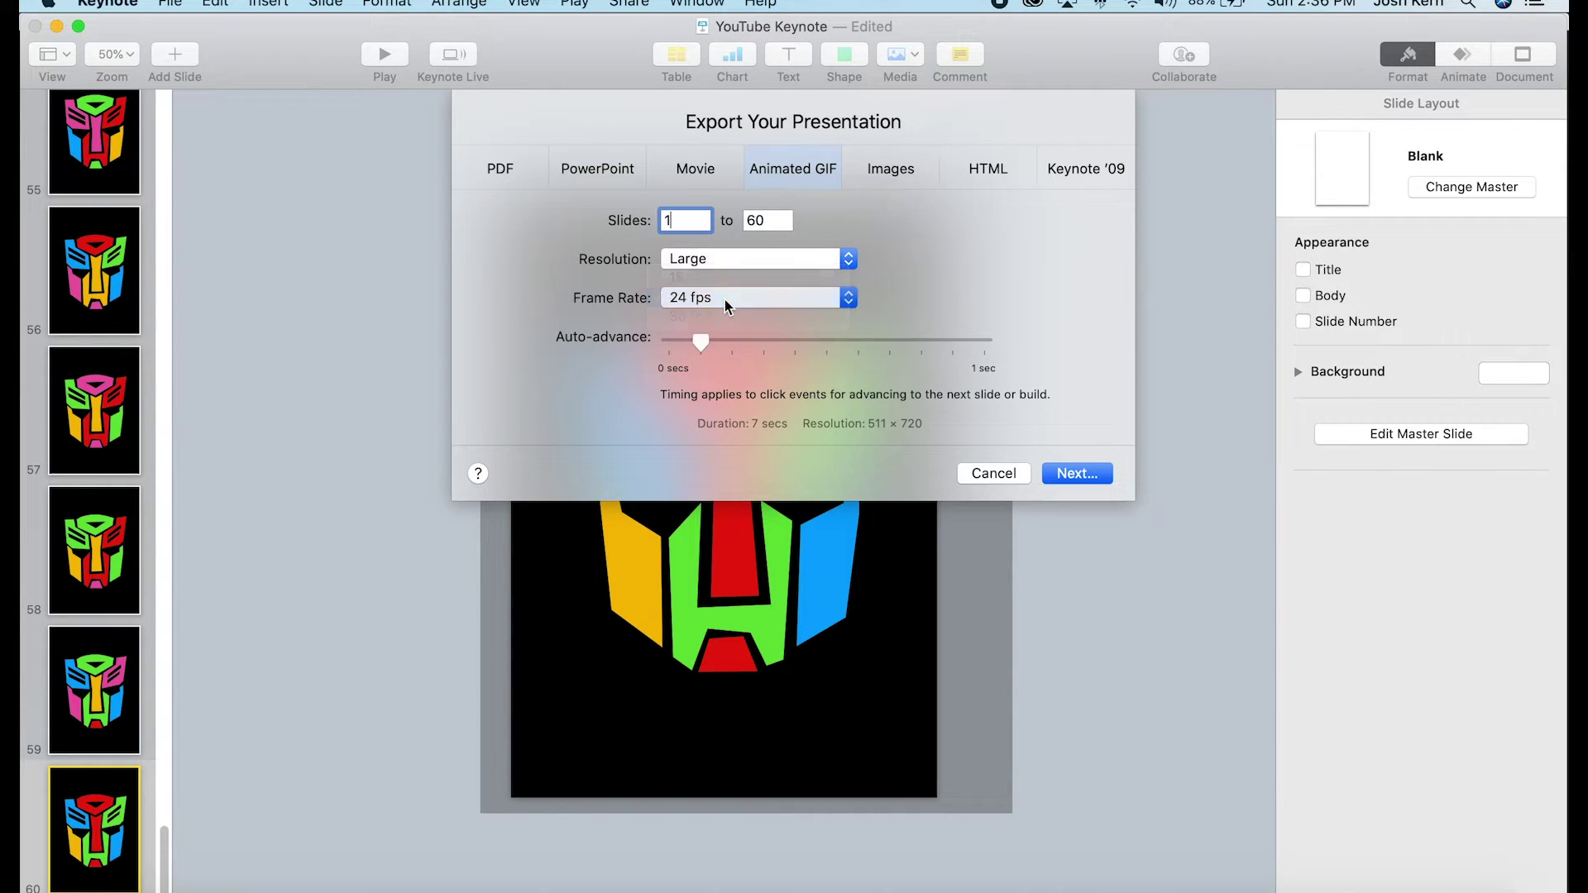
# Try the auto-advance range up to 1 second, set it back to about 0.1 seconds, and export the GIF.
pyautogui.moveTo(700, 344)
pyautogui.mouseDown()
pyautogui.moveTo(649, 340)
pyautogui.moveTo(799, 340)
pyautogui.moveTo(706, 344)
pyautogui.mouseUp()
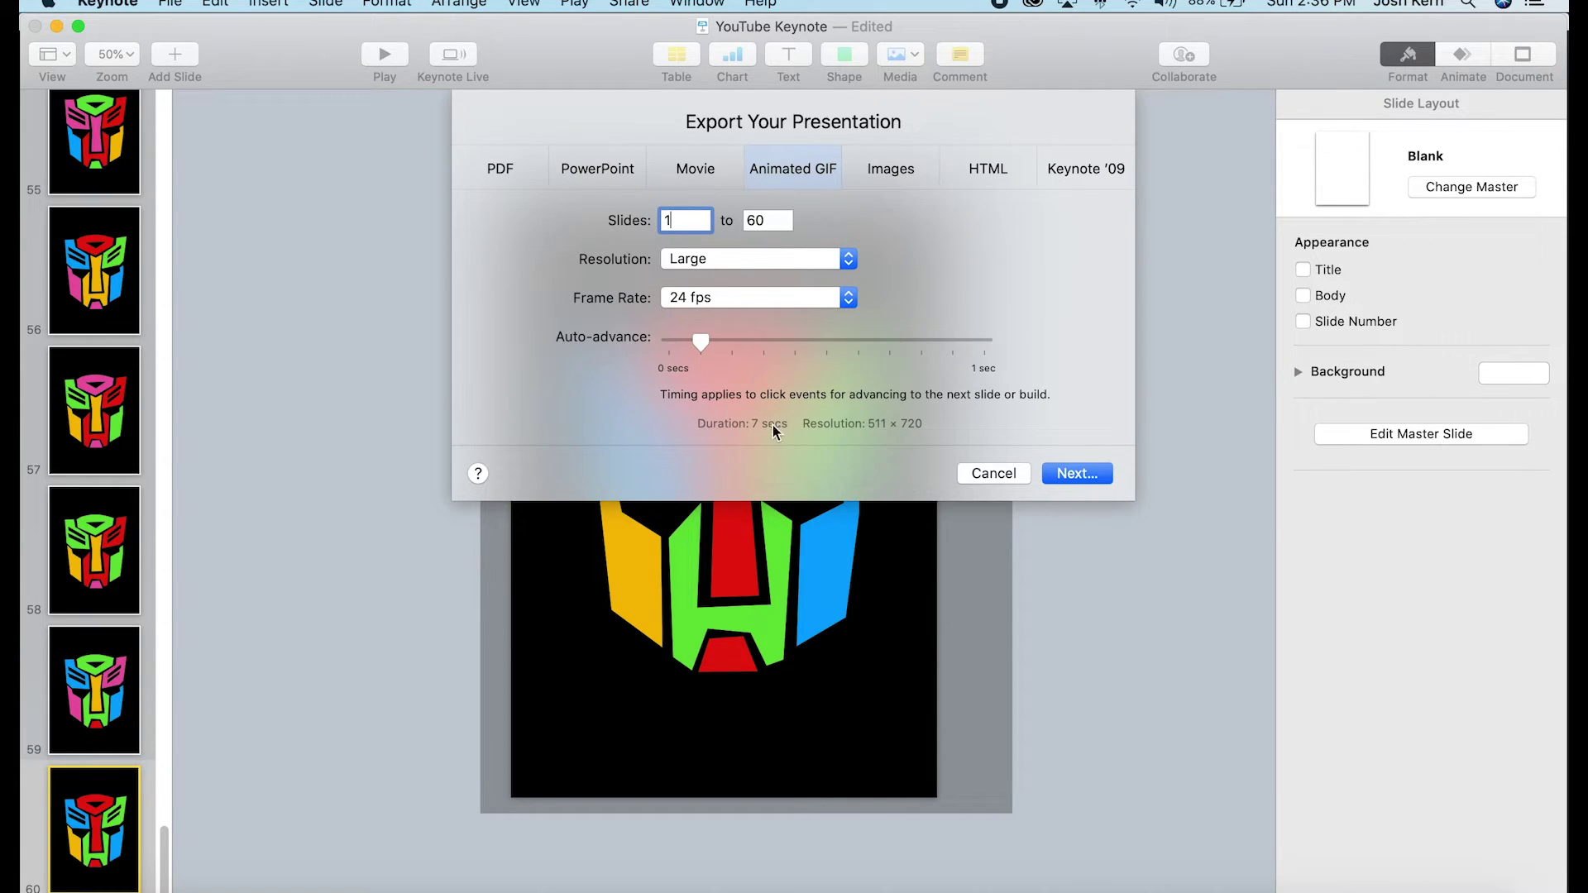
pyautogui.moveTo(700, 344); pyautogui.dragTo(980, 349)
pyautogui.moveTo(979, 344); pyautogui.dragTo(700, 330)
pyautogui.click(1078, 473)
pyautogui.click(927, 227)
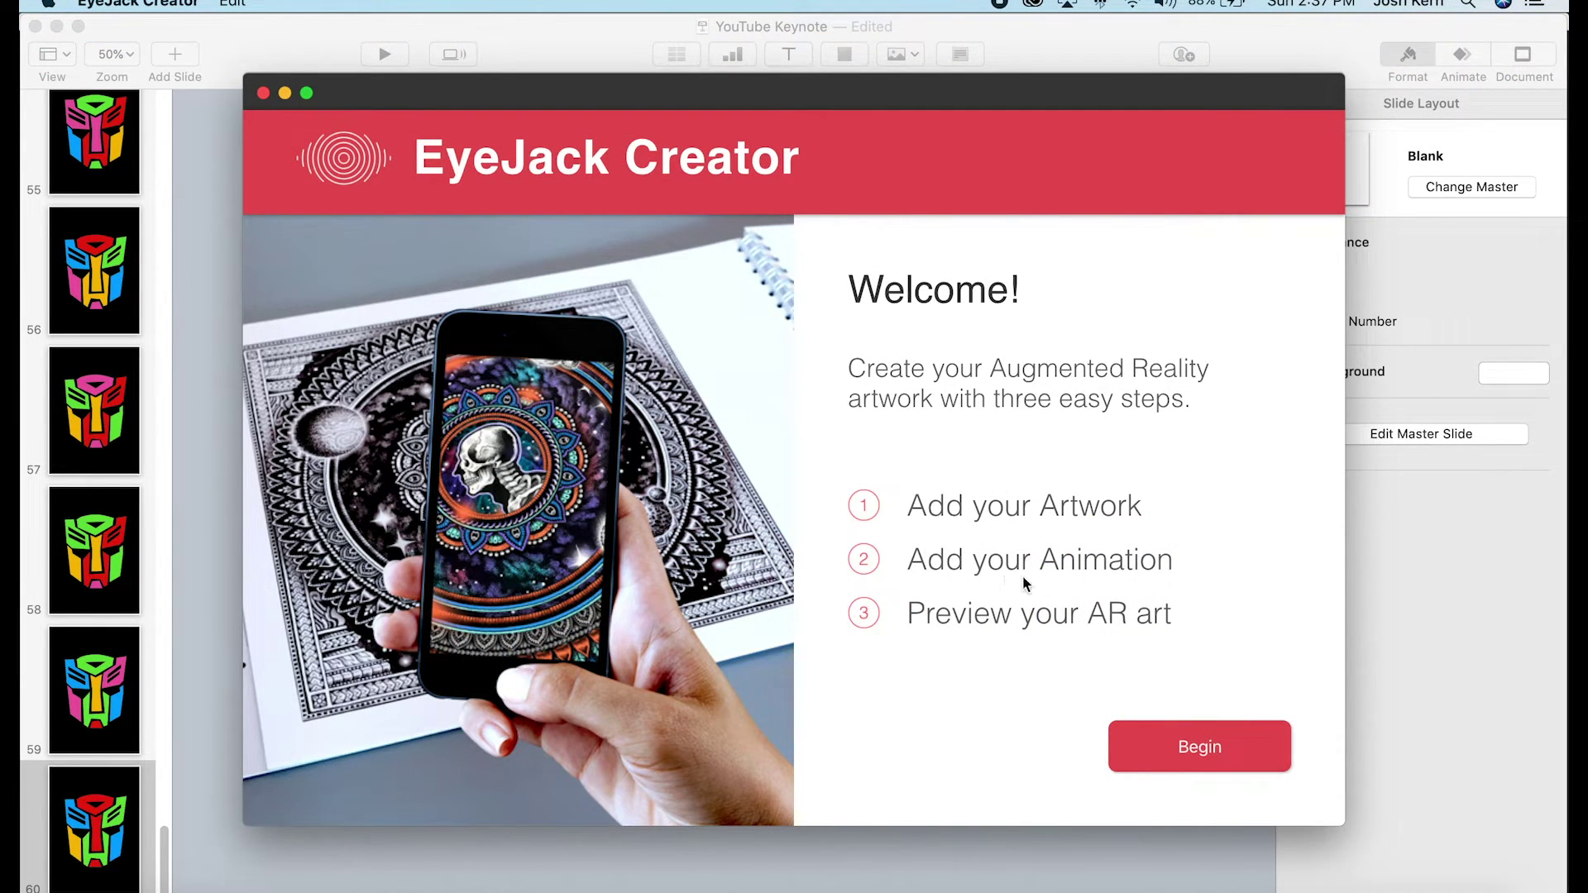
# Begin a new AR artwork in EyeJack Creator with optimus prime shot.jpg from the Desktop as its trigger image.
pyautogui.click(1257, 752)
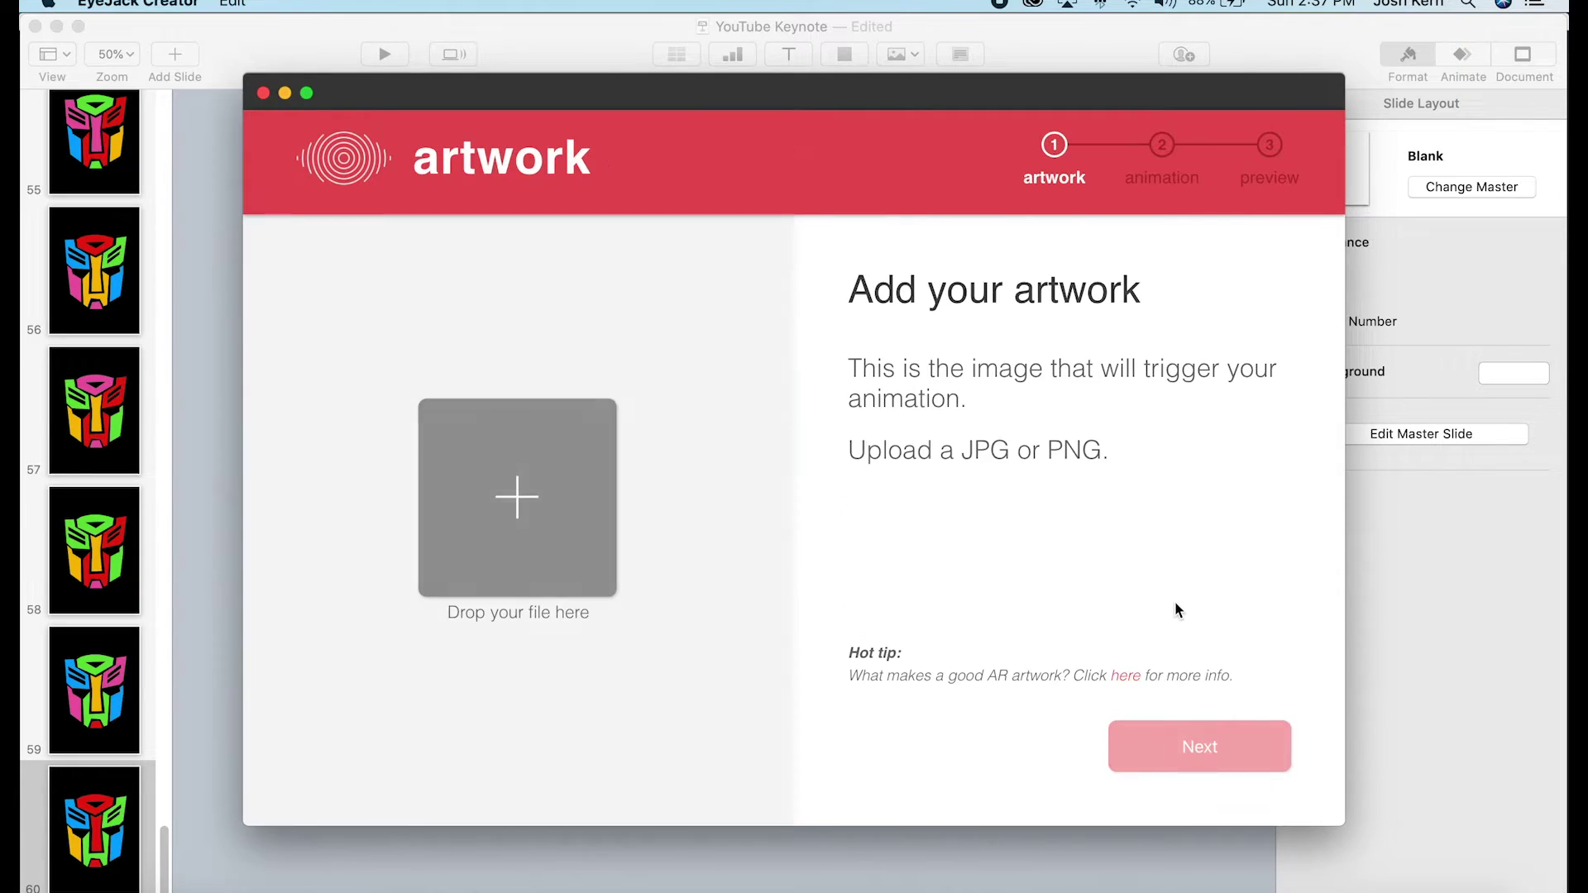
pyautogui.click(517, 497)
pyautogui.scroll(-1, 530, 511)
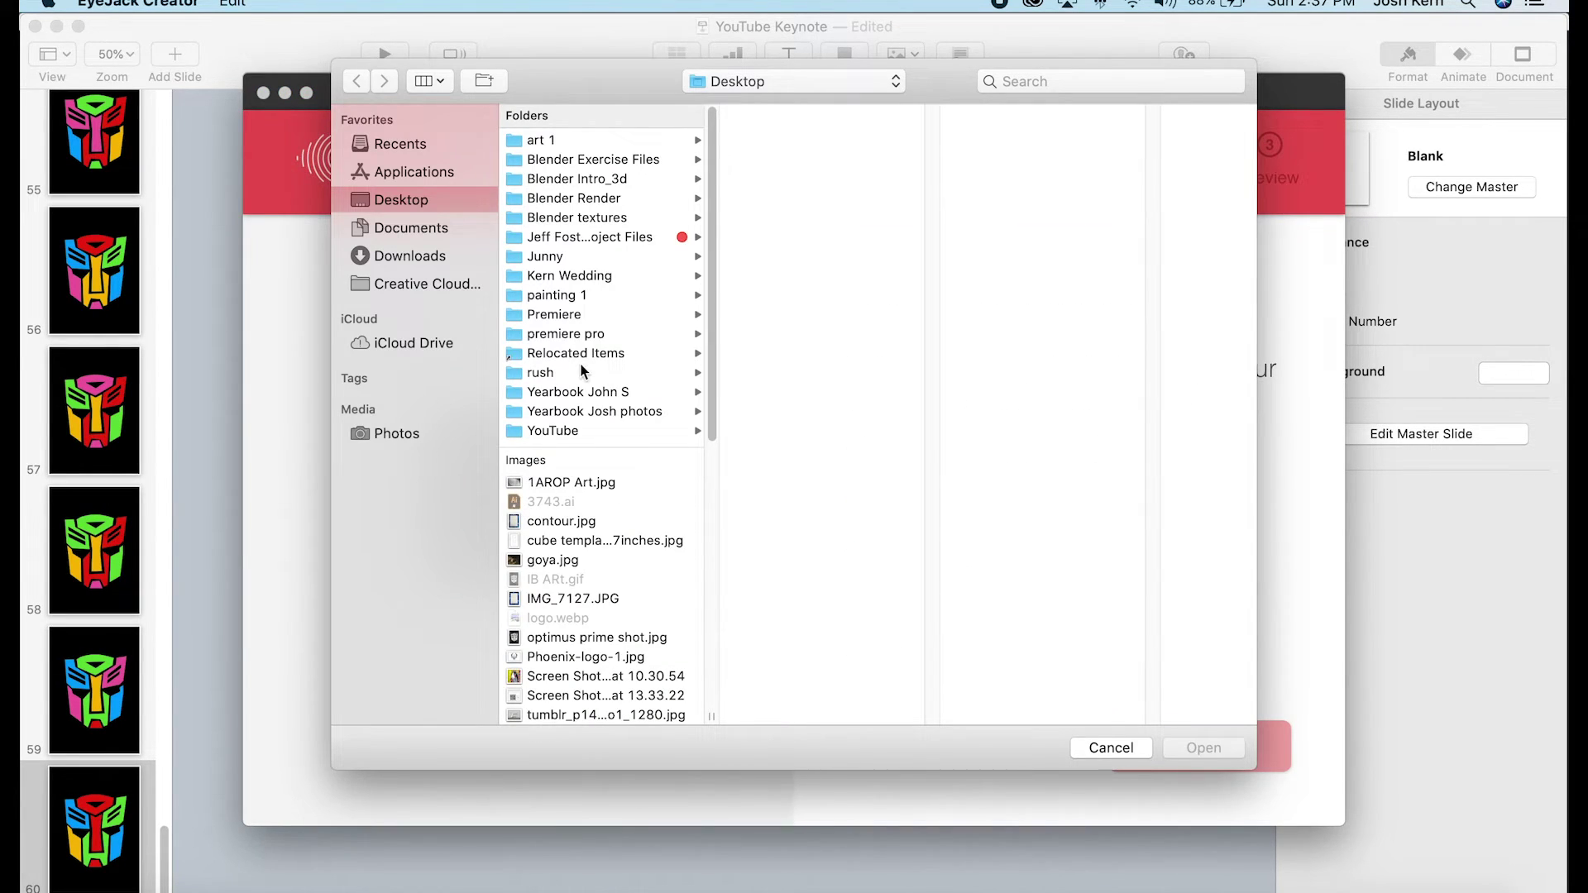
pyautogui.click(567, 621)
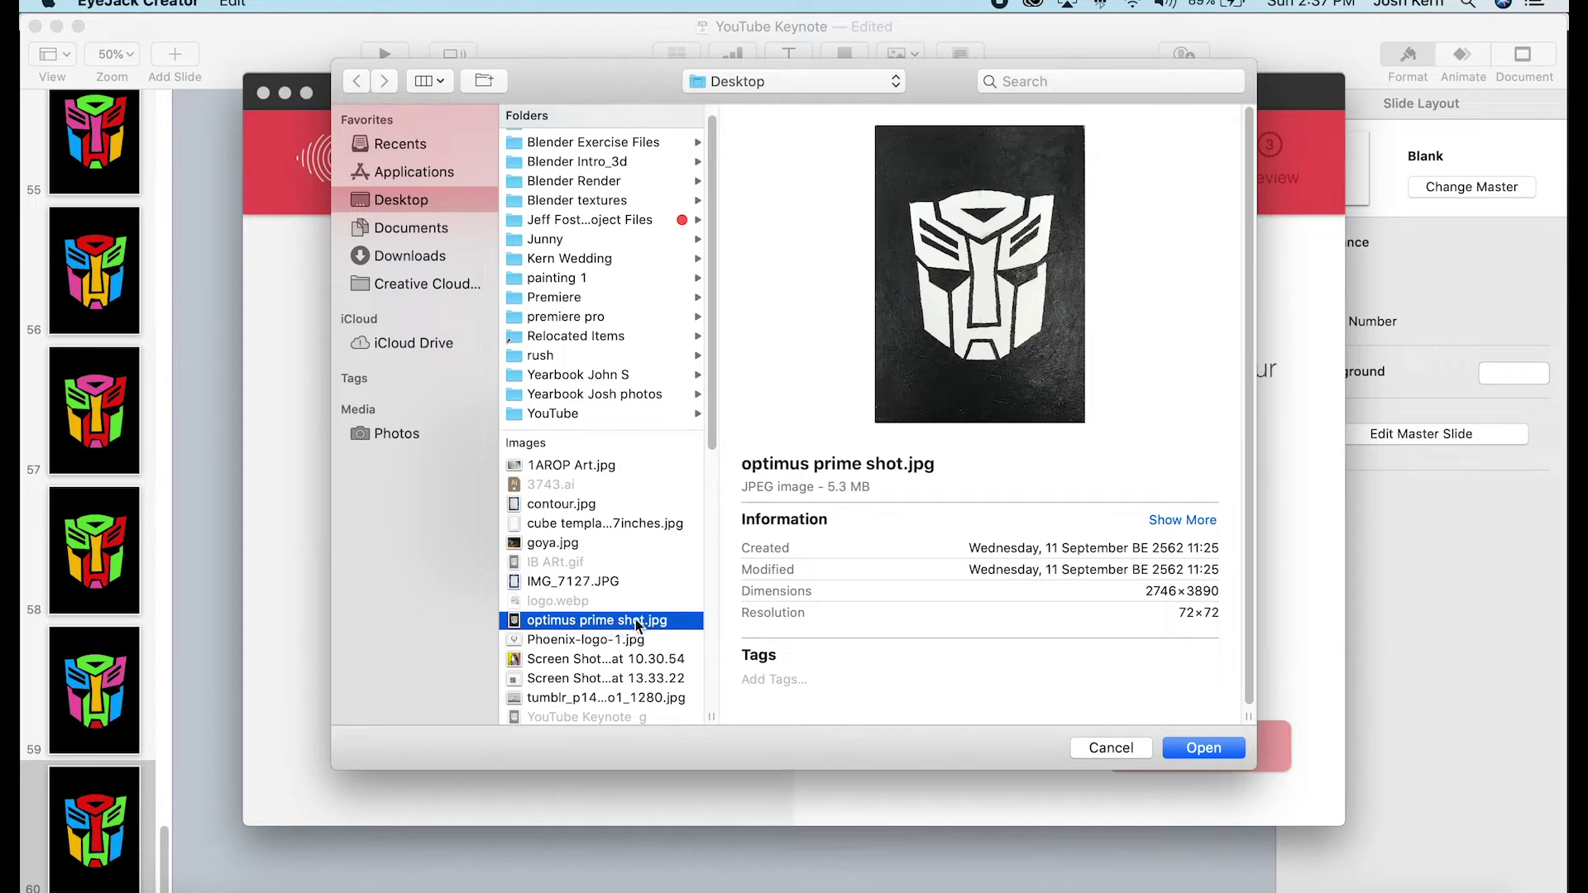
pyautogui.click(1191, 748)
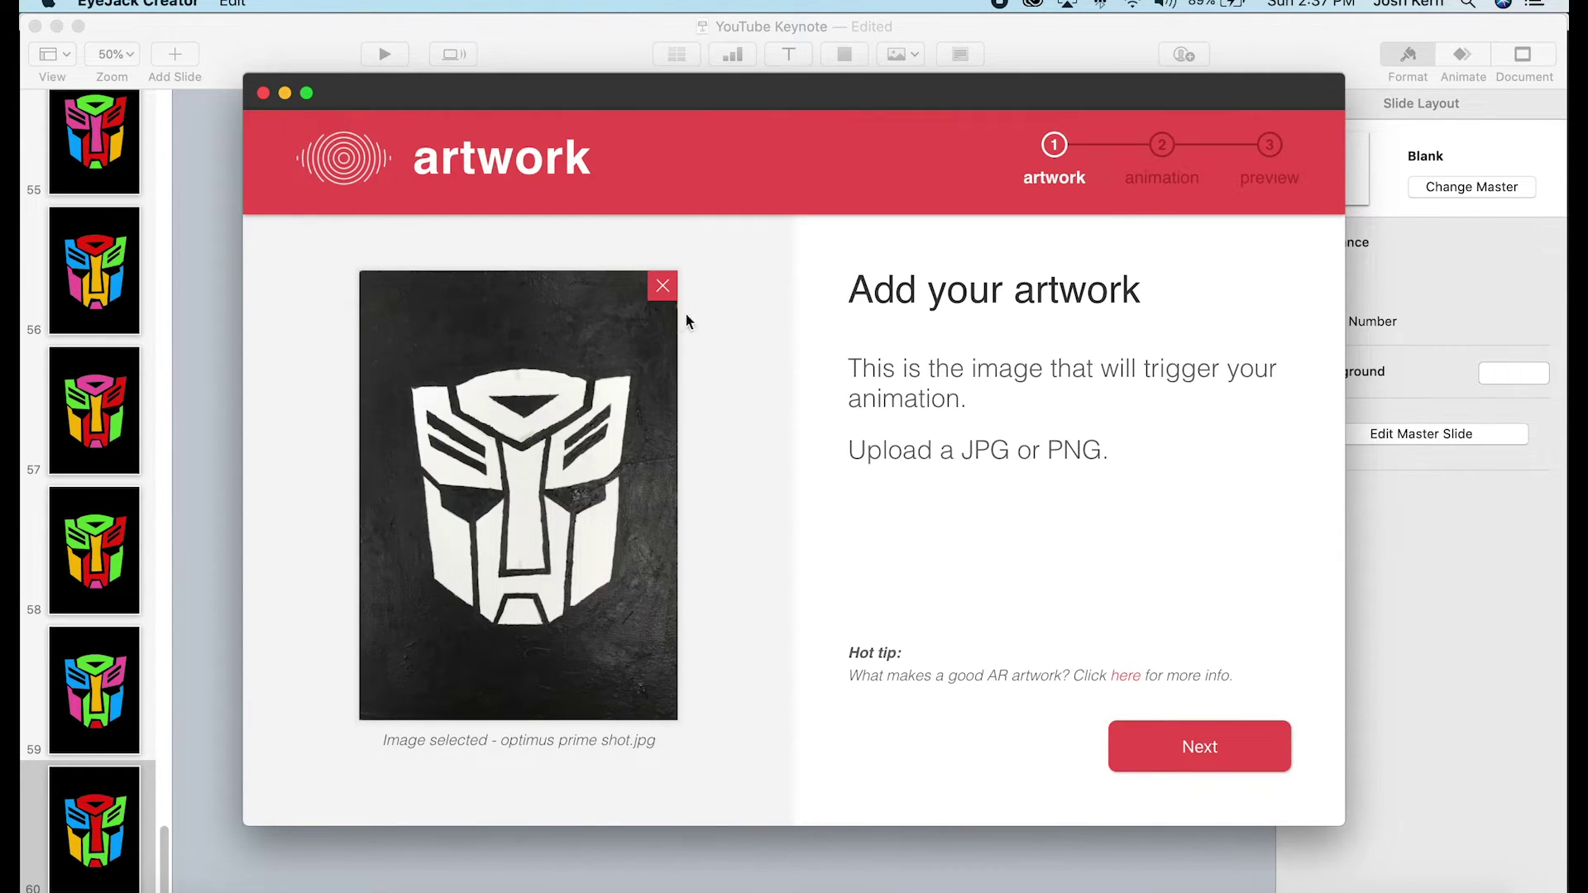
pyautogui.click(1199, 747)
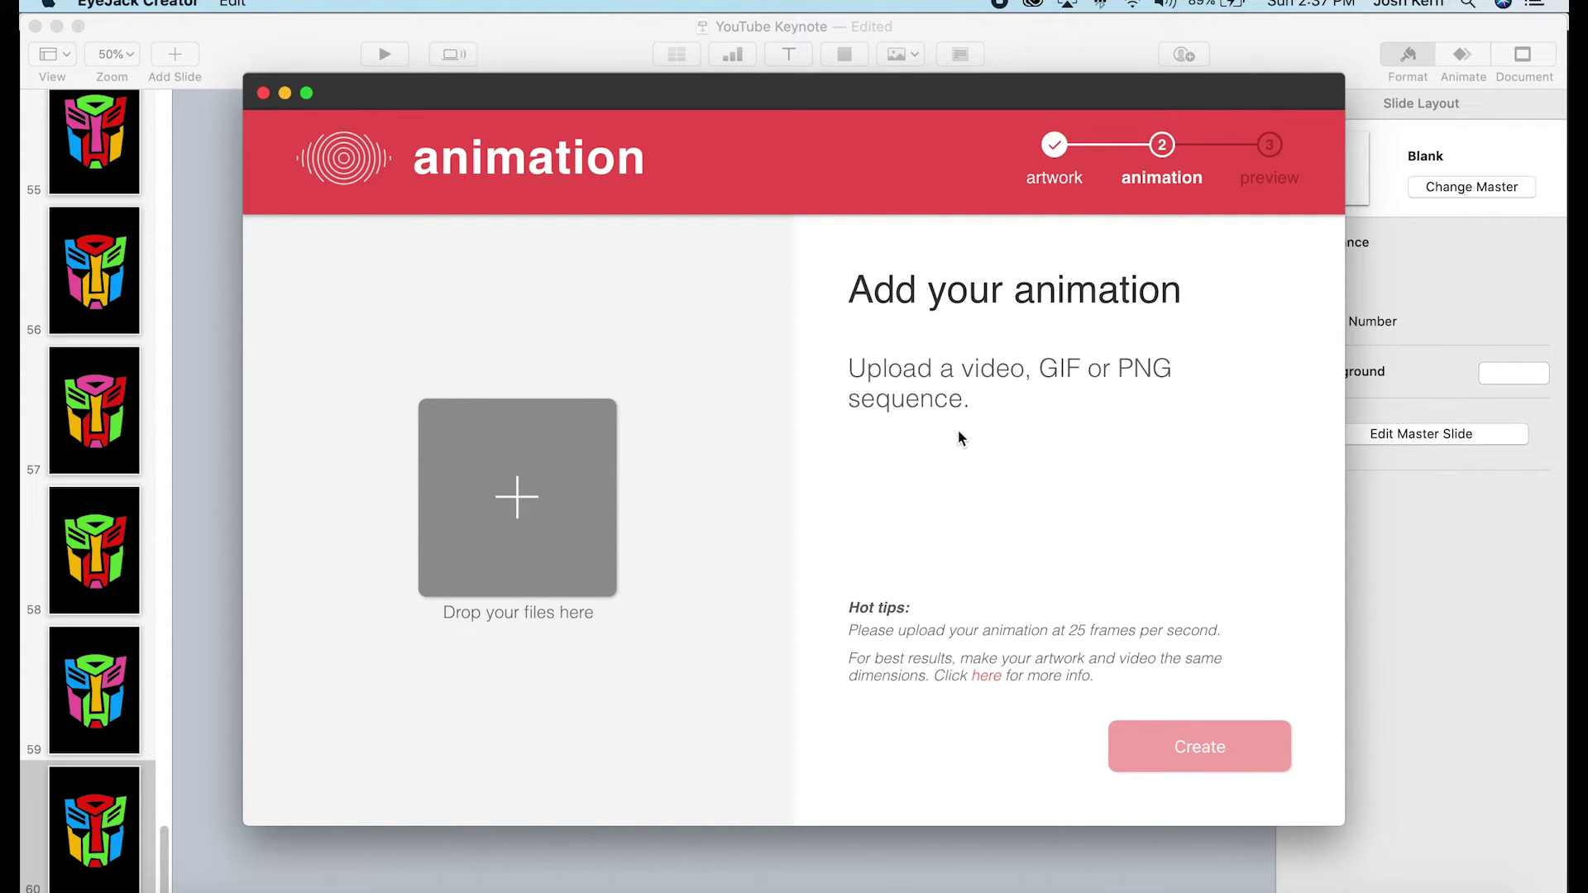
# Add the exported YouTube Keynote g GIF from the Desktop as the animation and create the AR artwork.
pyautogui.click(493, 517)
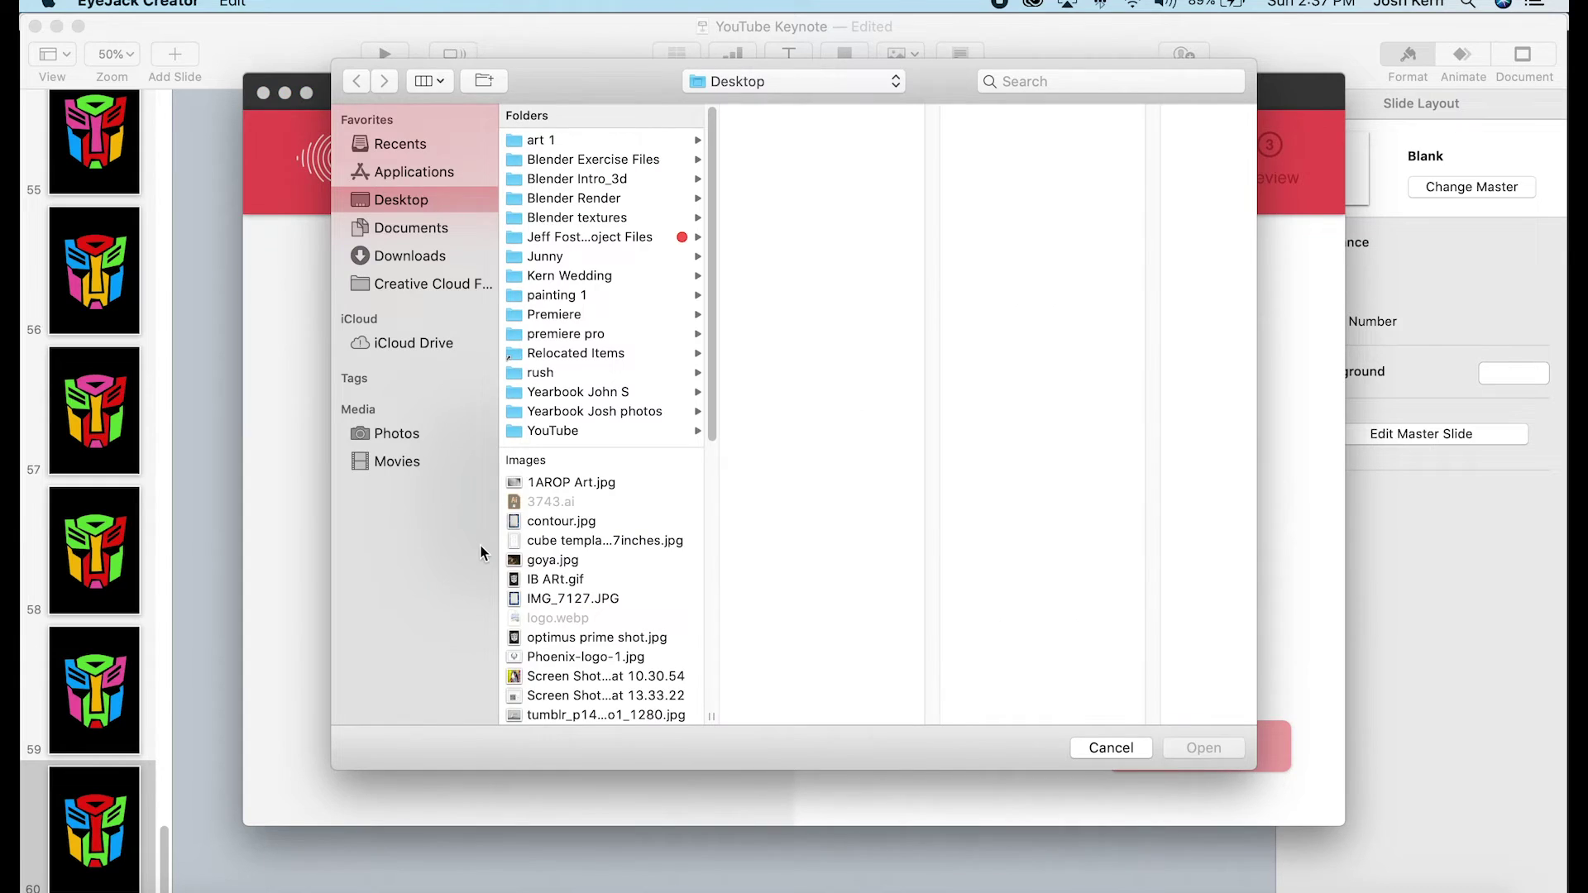
pyautogui.scroll(-3, 637, 483)
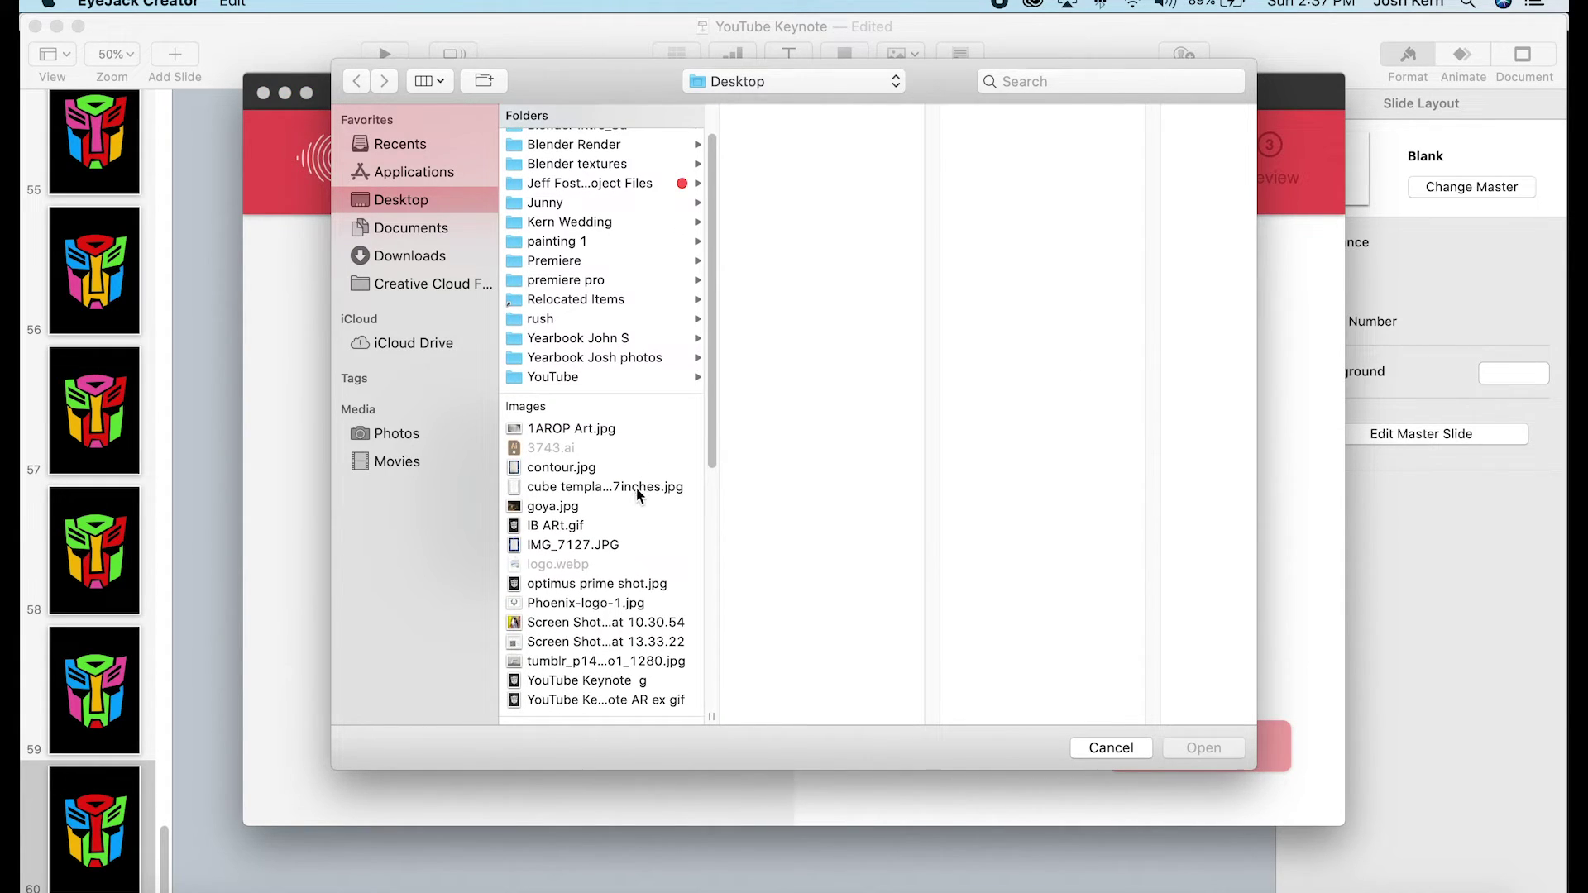
pyautogui.scroll(-2, 603, 525)
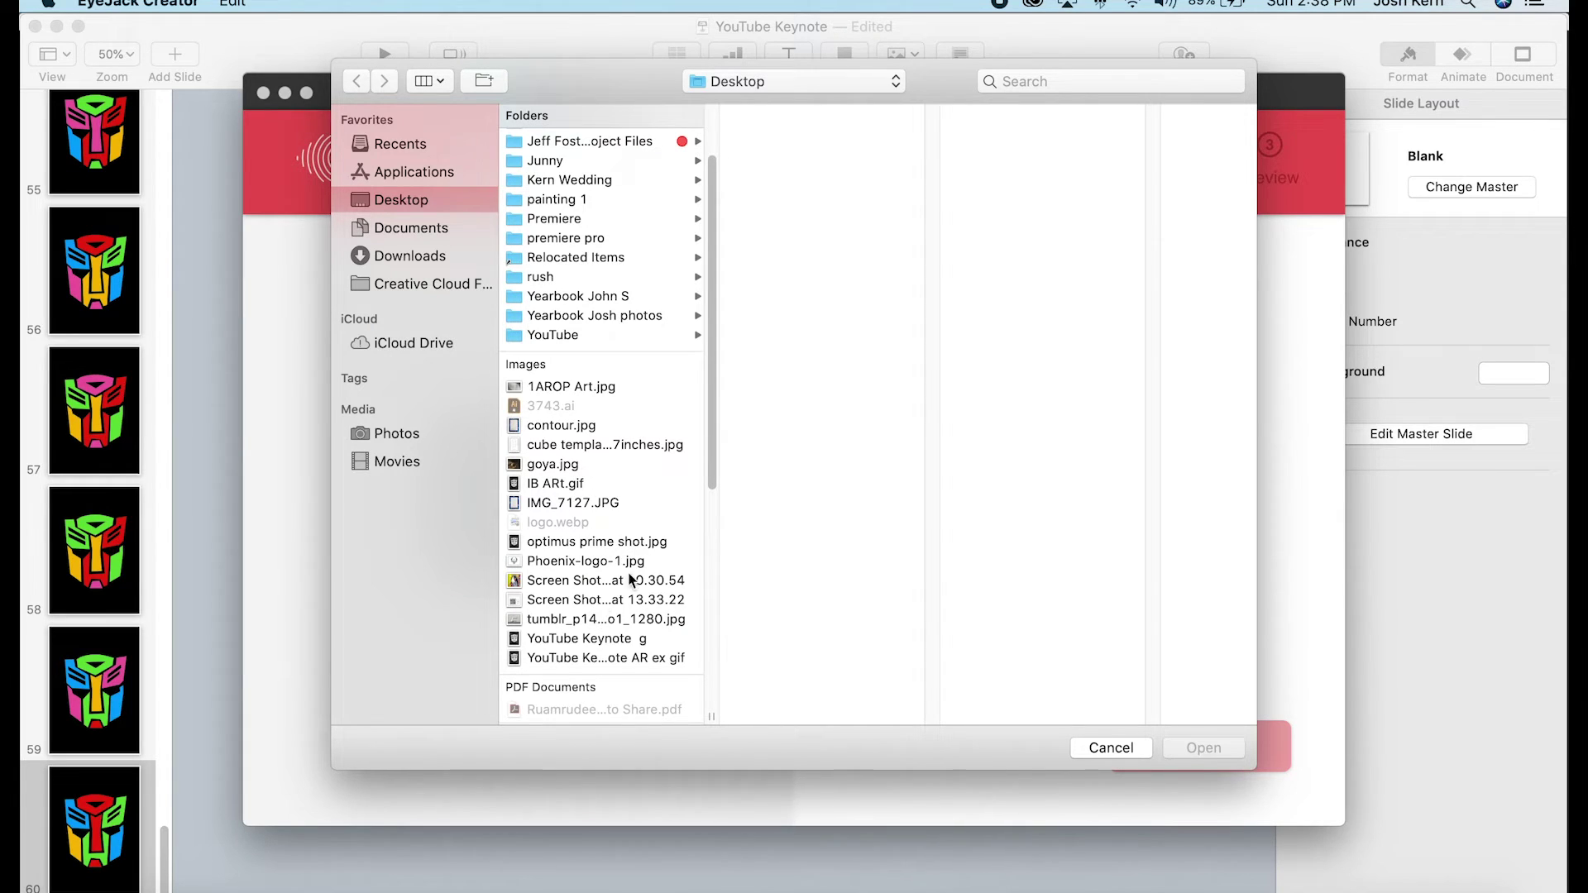
pyautogui.click(635, 641)
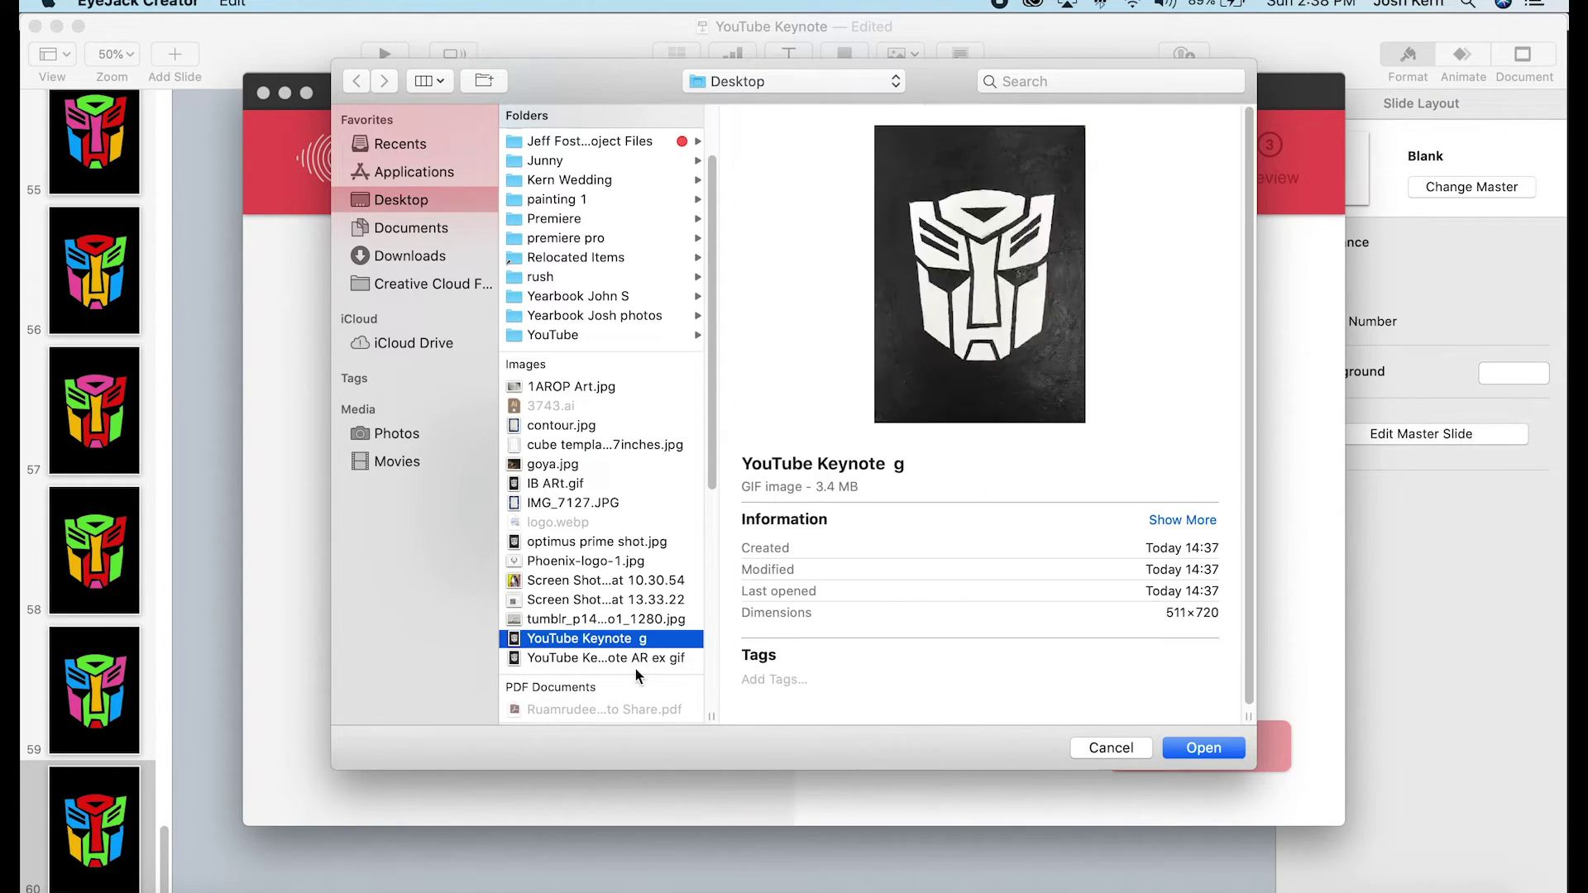
pyautogui.click(1203, 748)
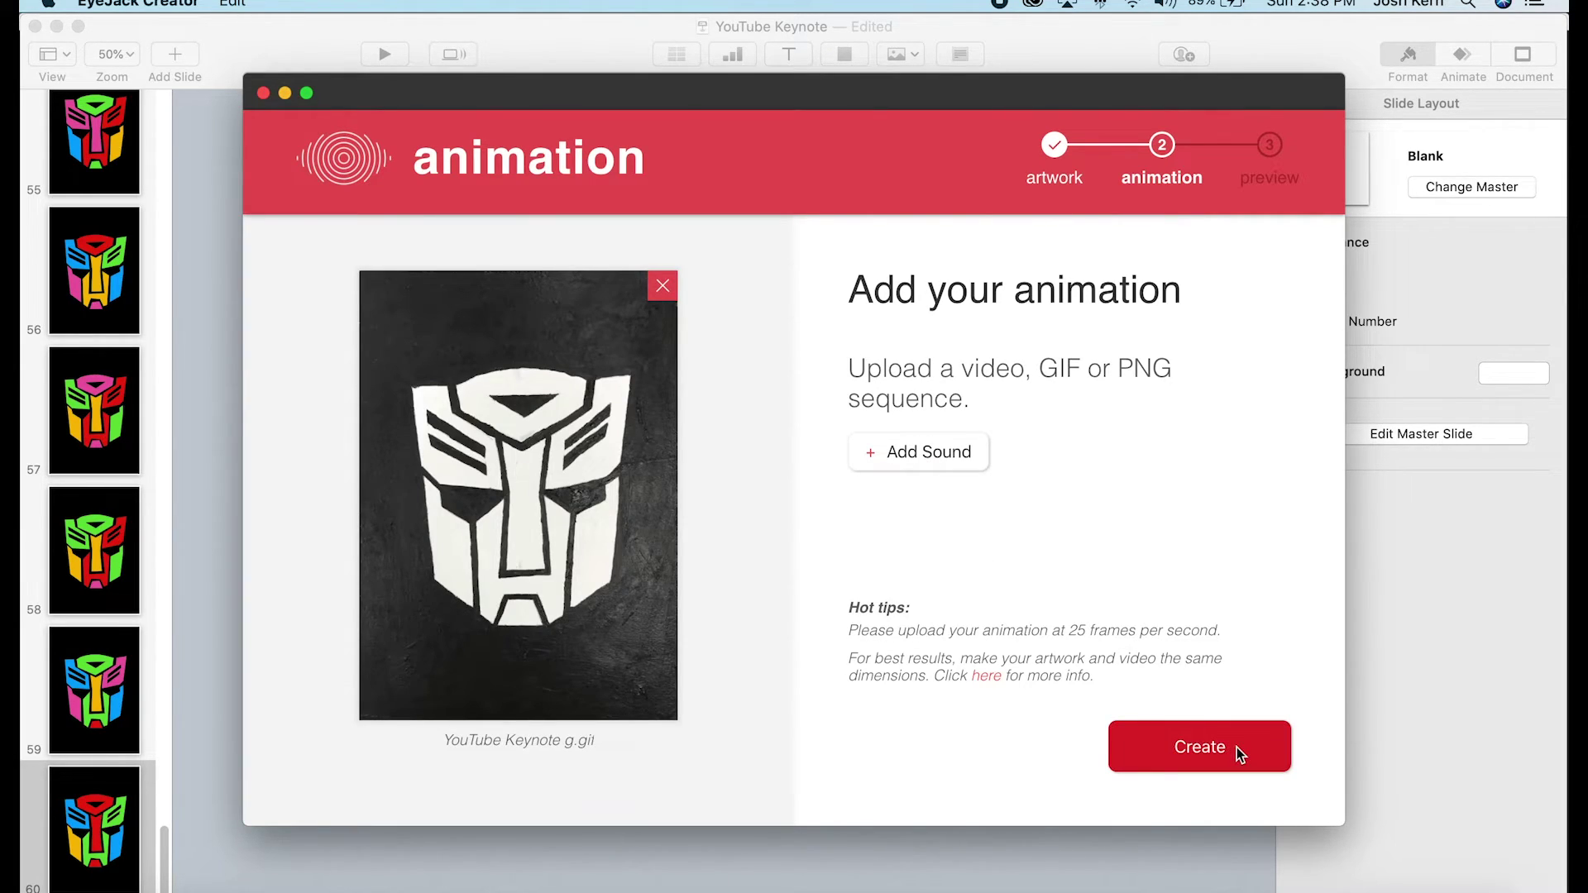
pyautogui.click(1208, 748)
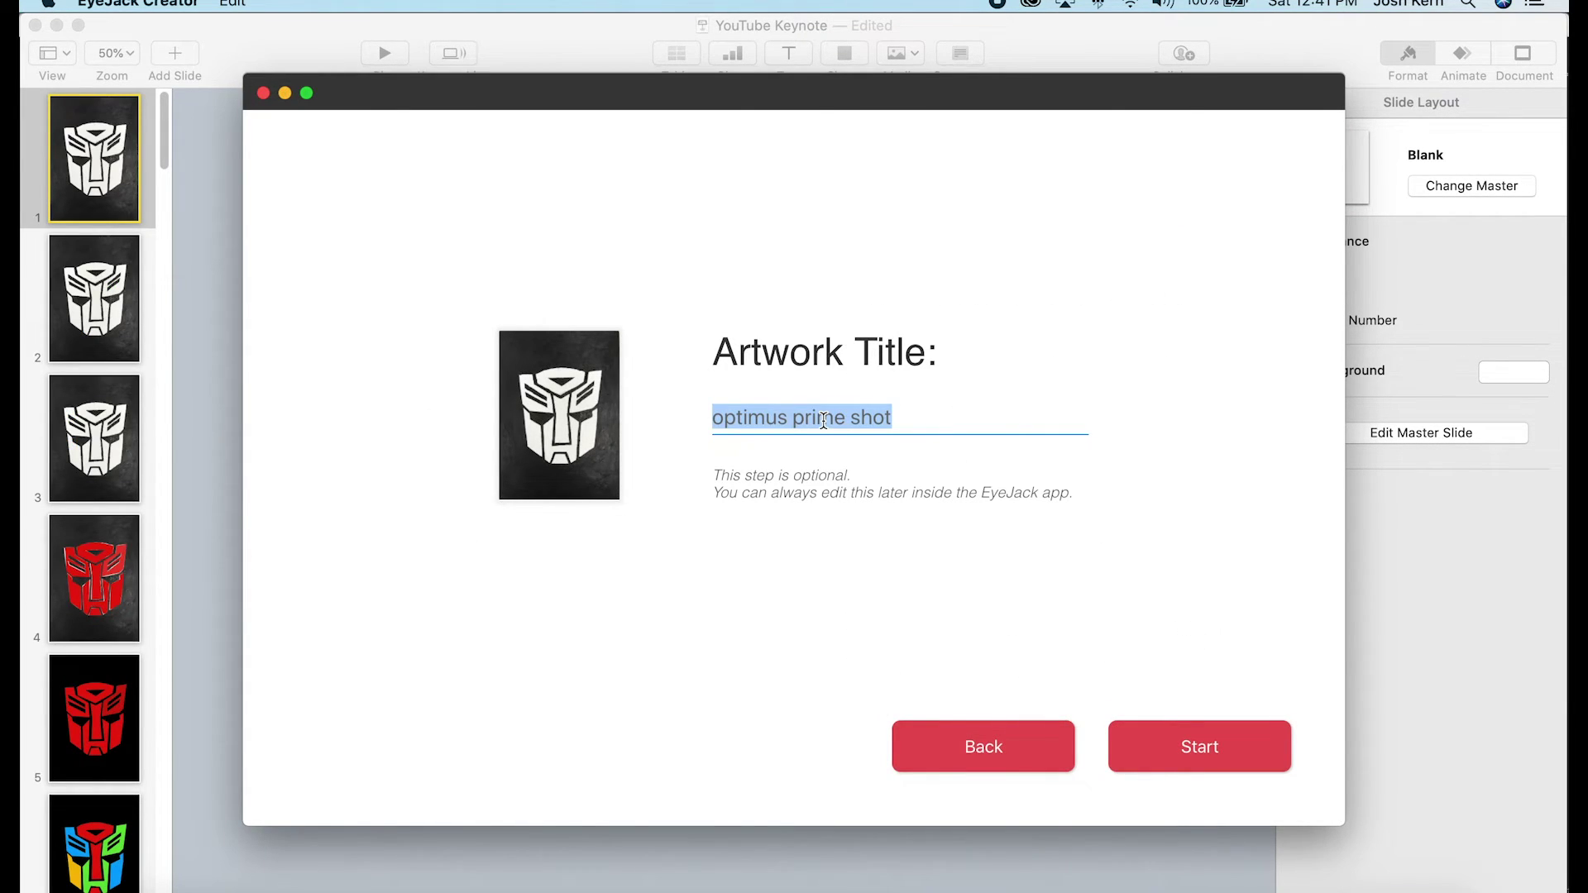
# Replace the word "shot" in the artwork title with "Youtube ex 1" and start processing the artwork.
pyautogui.press('Right')
pyautogui.press('BackSpace')
pyautogui.press('BackSpace')
pyautogui.press('BackSpace')
pyautogui.press('BackSpace')
pyautogui.write('Youtub')
pyautogui.press('BackSpace')
pyautogui.write('ube ex 1')
pyautogui.click(1204, 759)
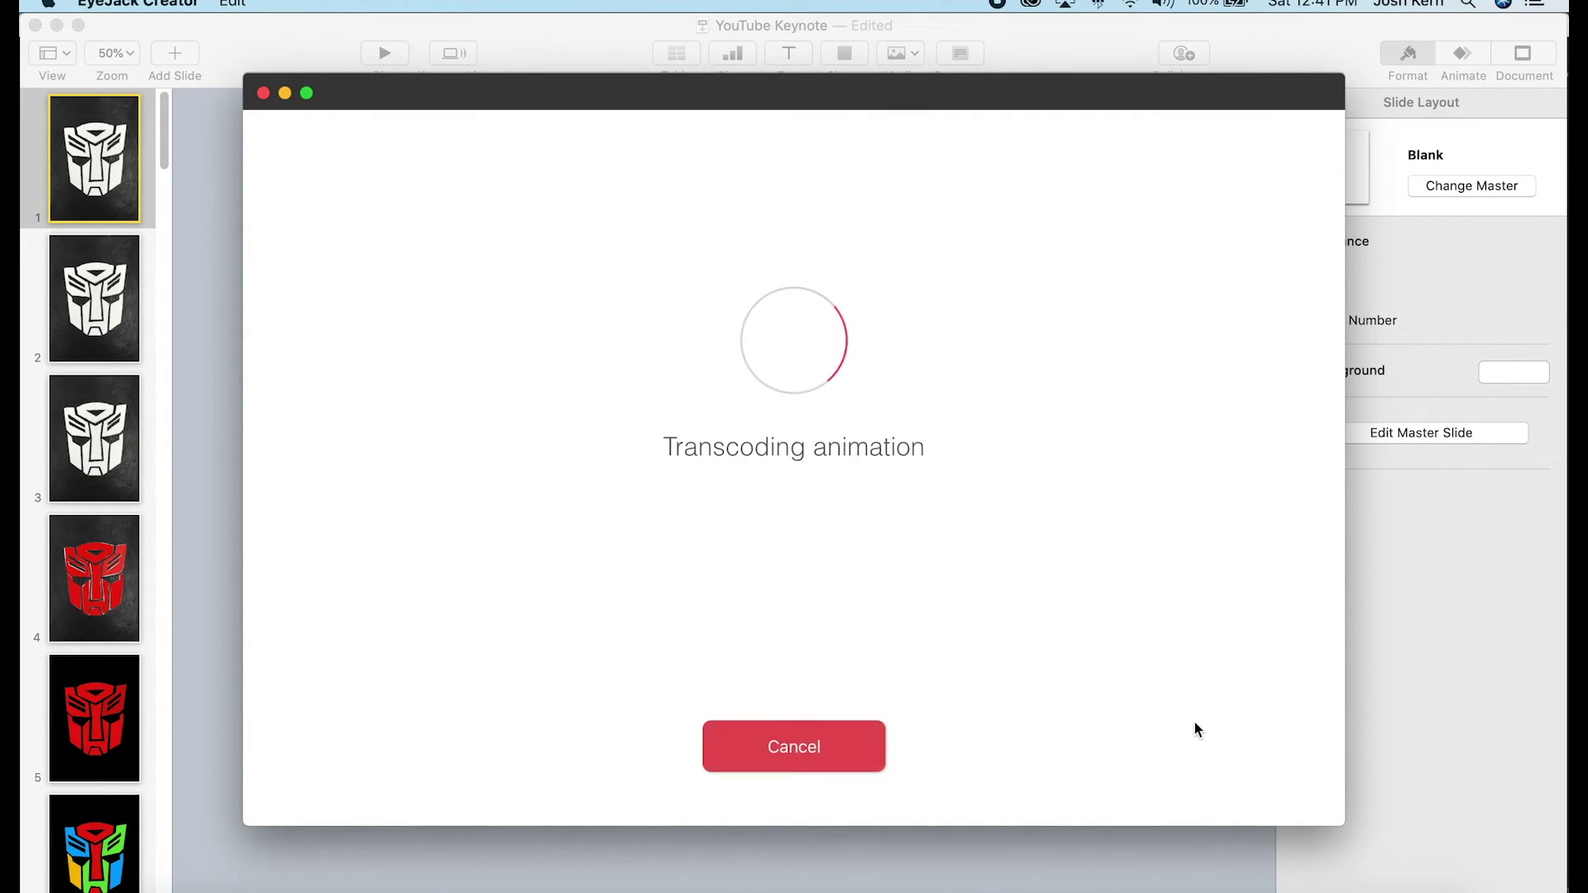